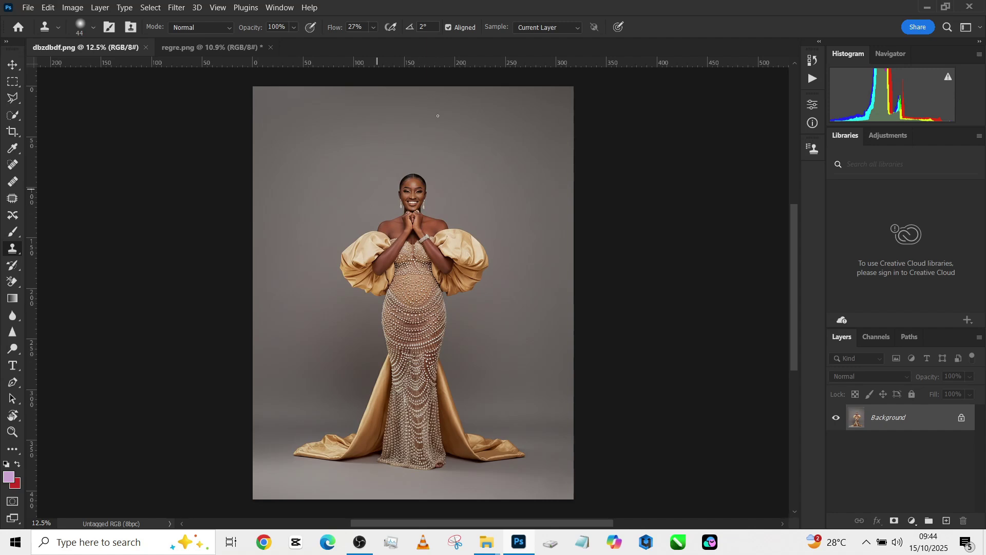
# Select the woman in dbzdbdf.png with Select Subject, then invert the selection to cover the grey studio backdrop
pyautogui.click(198, 47)
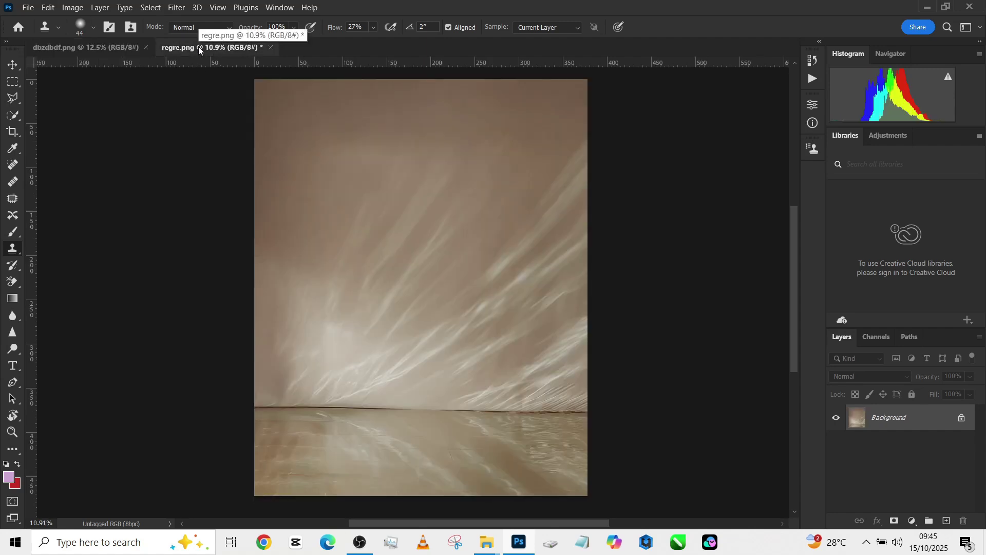
pyautogui.click(67, 47)
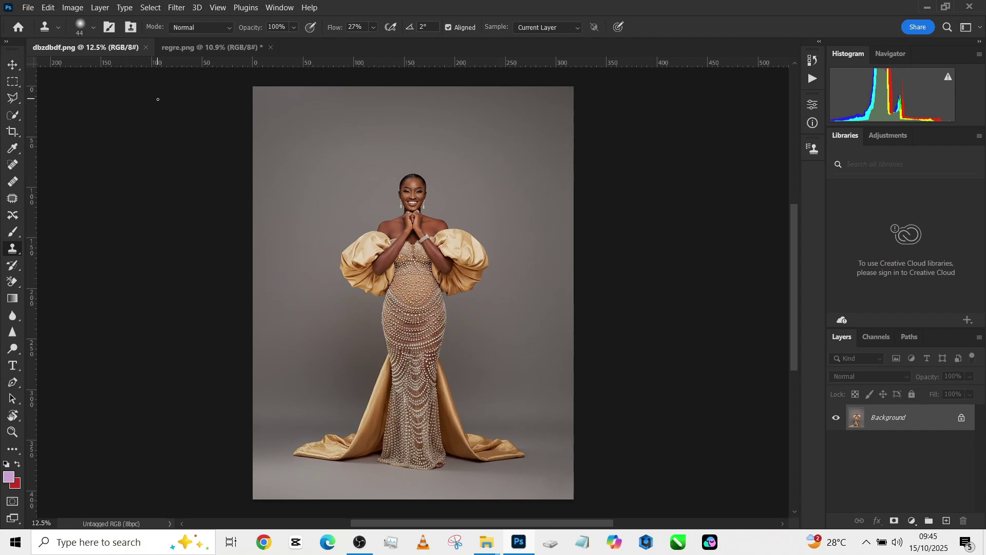
pyautogui.click(14, 115)
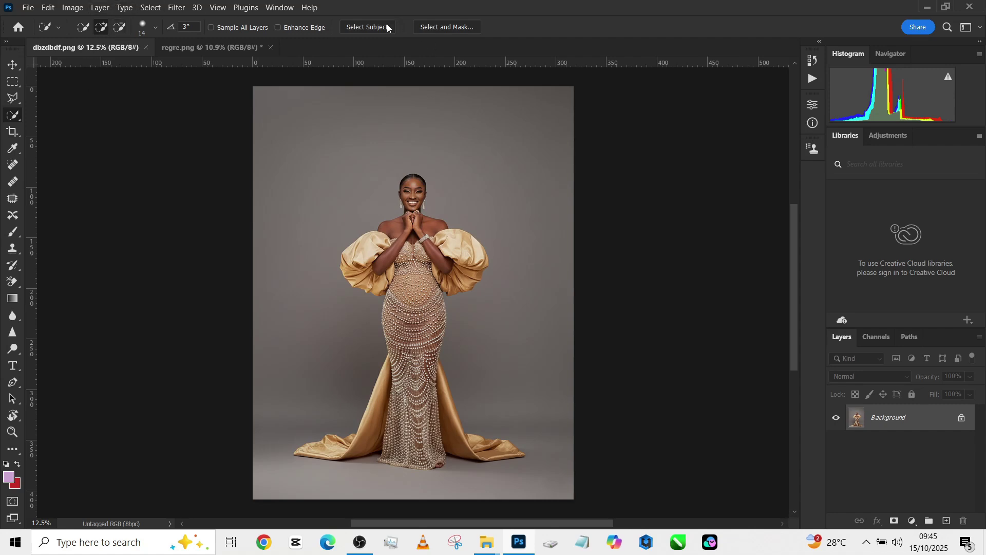
pyautogui.click(372, 27)
pyautogui.rightClick(504, 276)
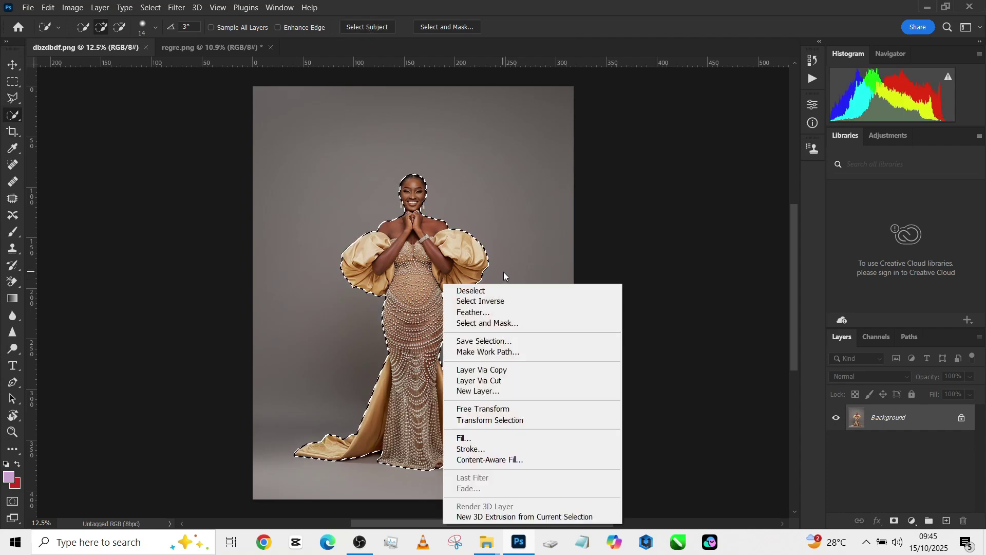
pyautogui.click(481, 301)
# Subtract both of the woman's earrings from the inverted backdrop selection using the 14 px Quick Selection brush
pyautogui.scroll(3, 451, 247)
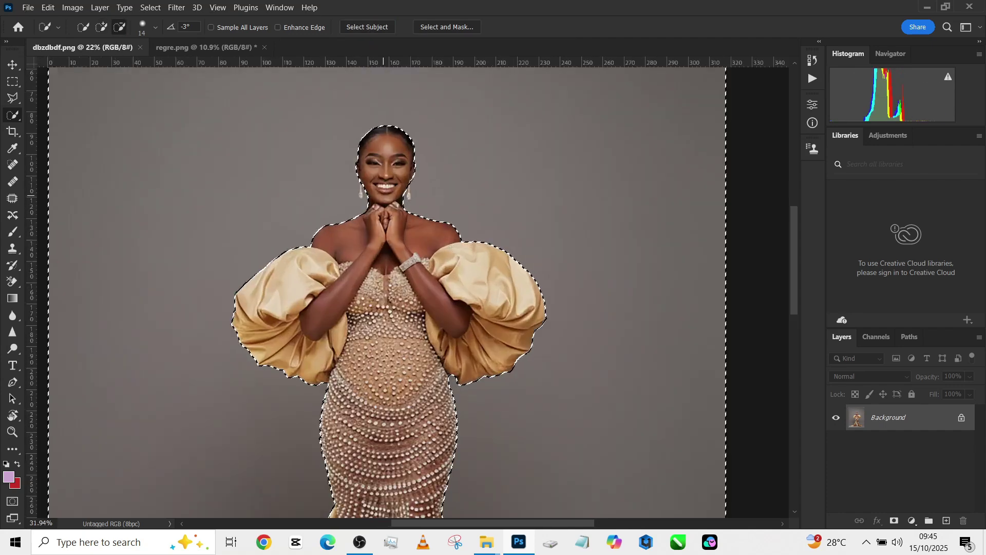
pyautogui.scroll(3, 441, 216)
pyautogui.keyDown('alt'); pyautogui.rightClick(377, 192); pyautogui.keyUp('alt')
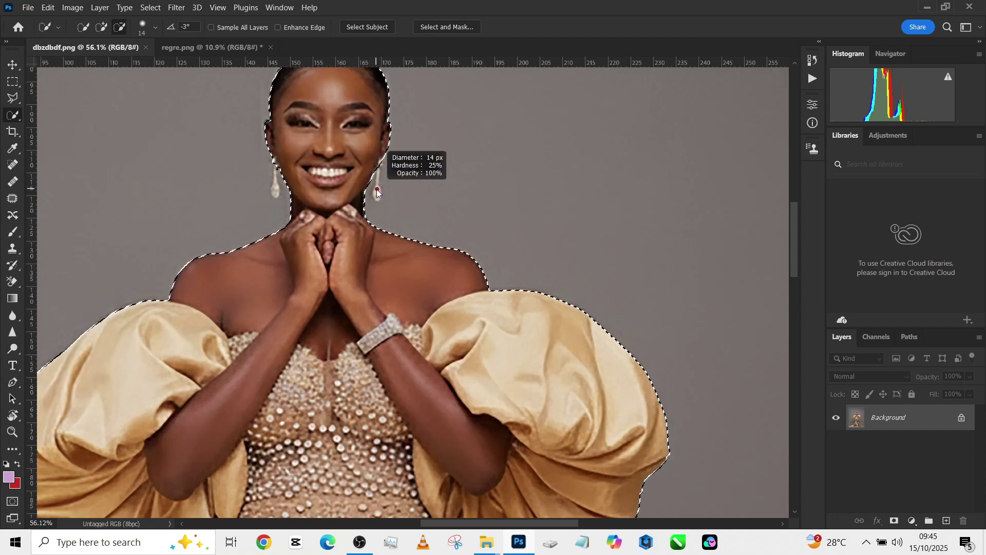
pyautogui.moveTo(377, 194); pyautogui.dragTo(378, 175)
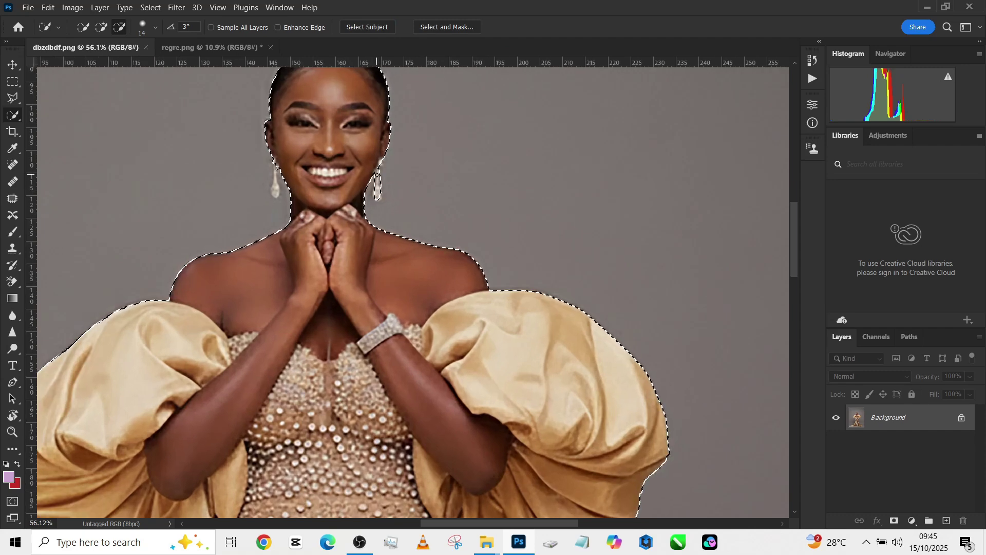
pyautogui.moveTo(276, 194); pyautogui.dragTo(275, 173)
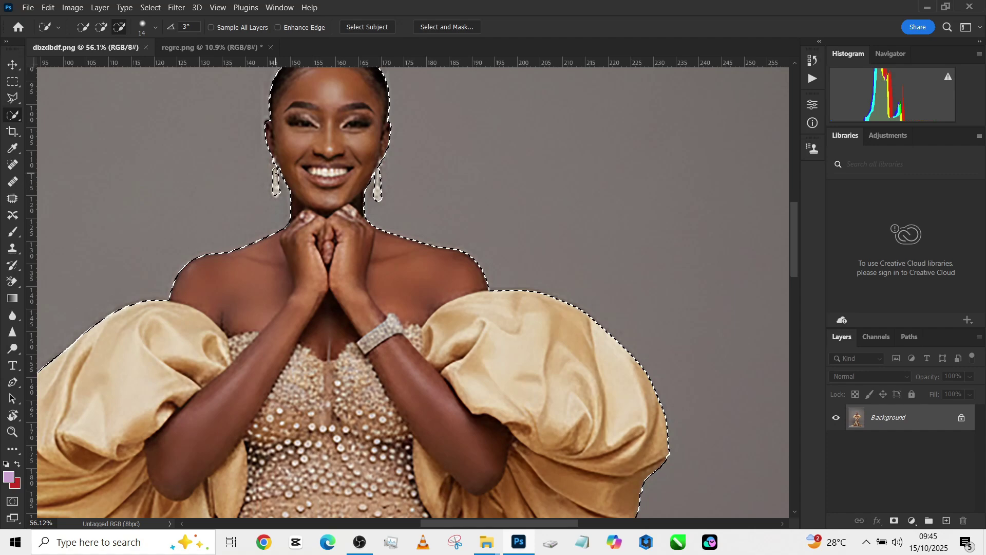
pyautogui.scroll(-5, 359, 221)
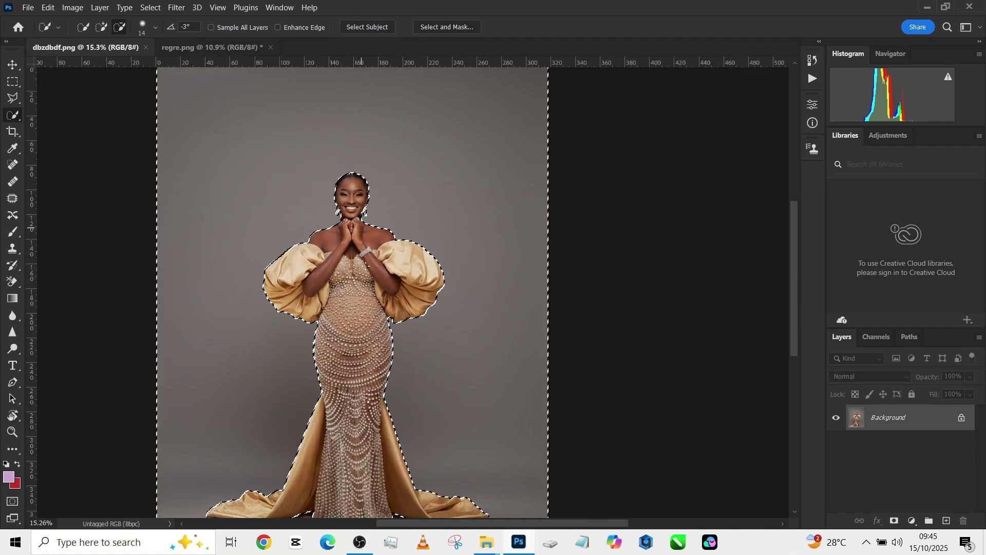
pyautogui.scroll(-1, 361, 226)
pyautogui.hscroll(-2, 400, 308)
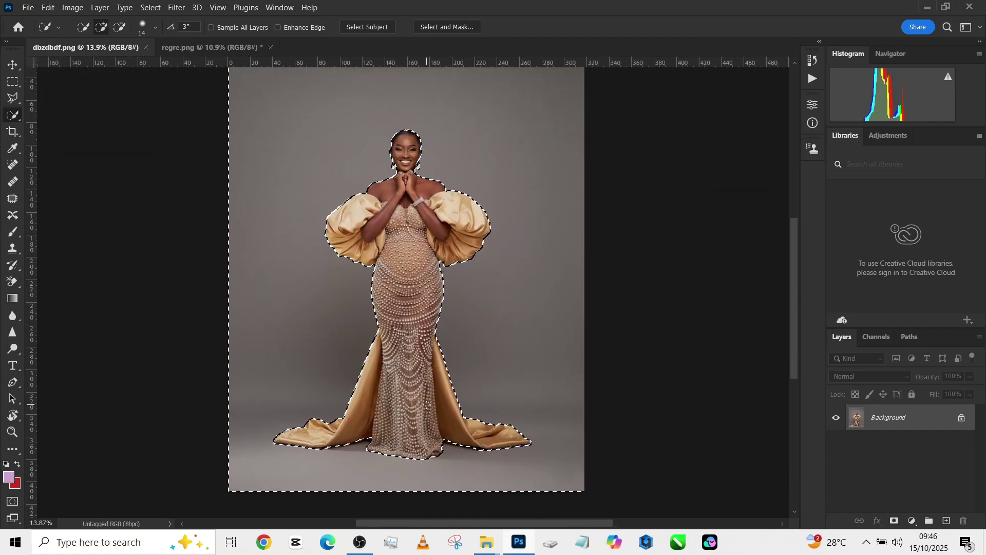
pyautogui.scroll(-1, 411, 390)
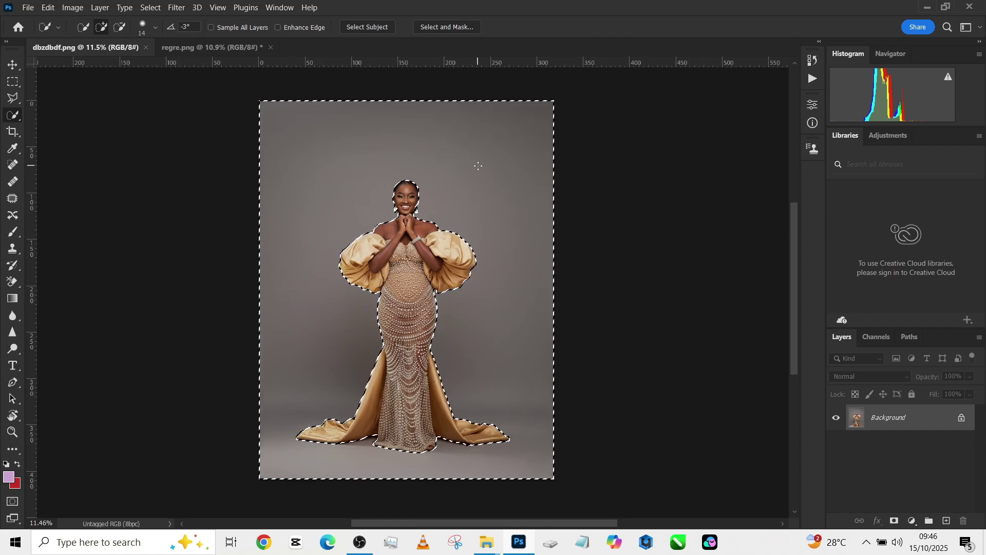
# Duplicate the Background layer and cut the selected studio backdrop from the copy onto its own layer
pyautogui.click(243, 46)
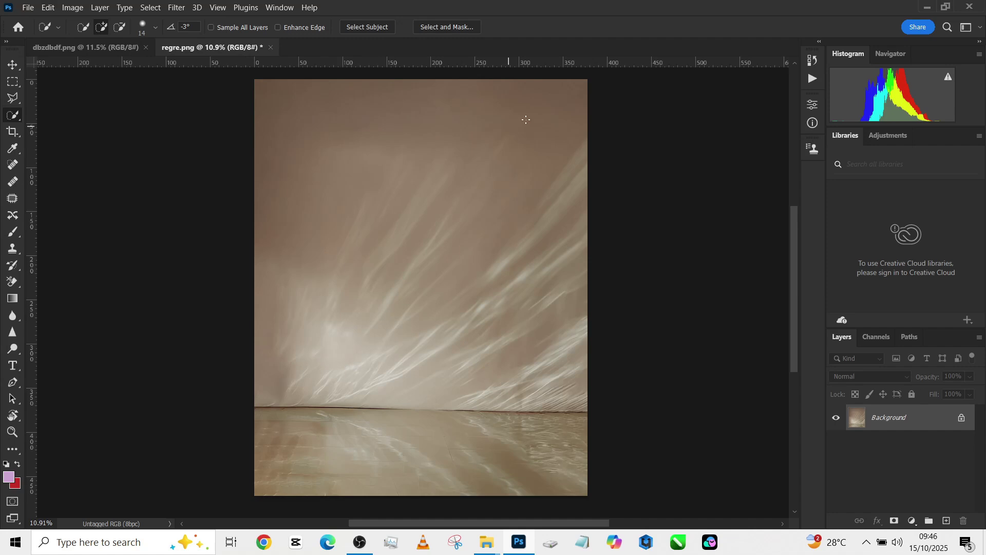
pyautogui.click(70, 50)
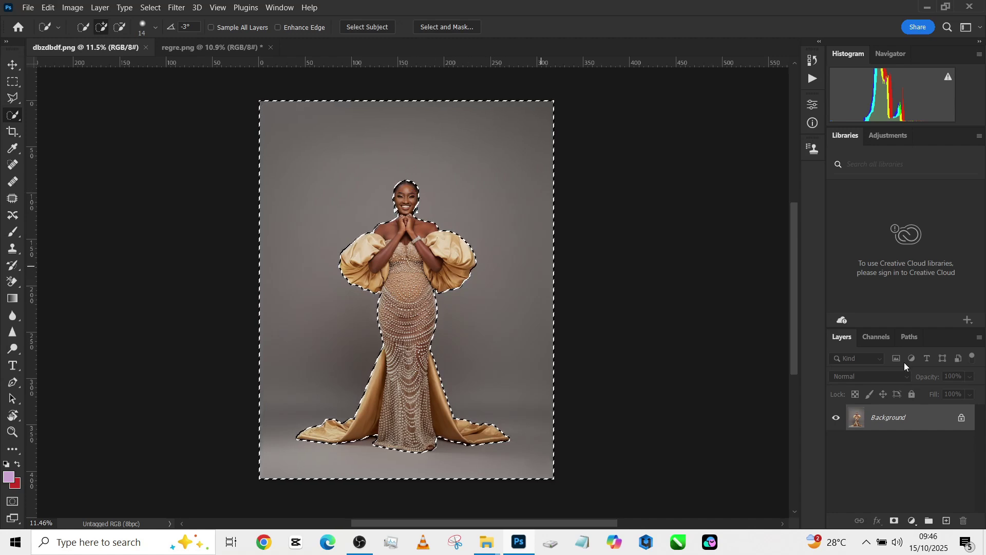
pyautogui.moveTo(927, 416); pyautogui.dragTo(947, 520)
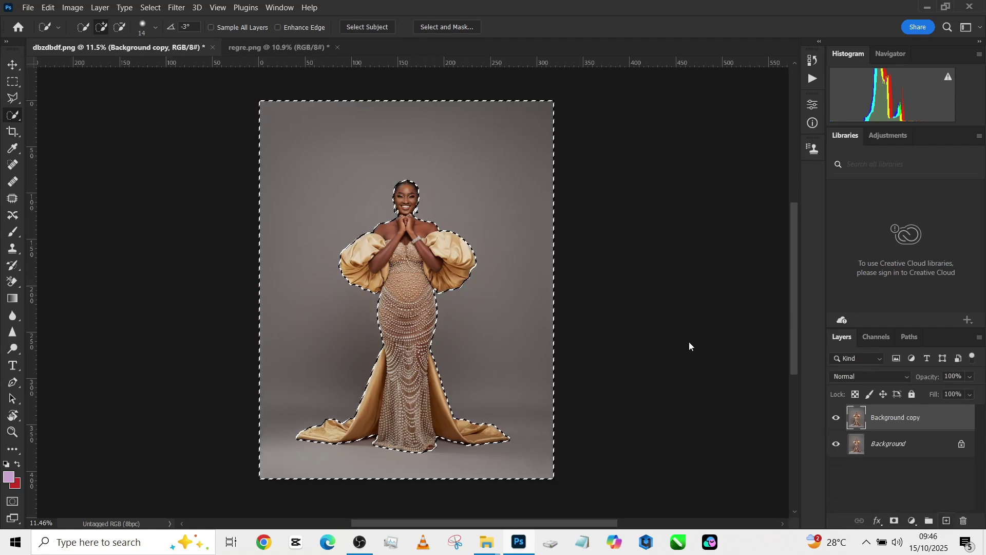
pyautogui.rightClick(468, 308)
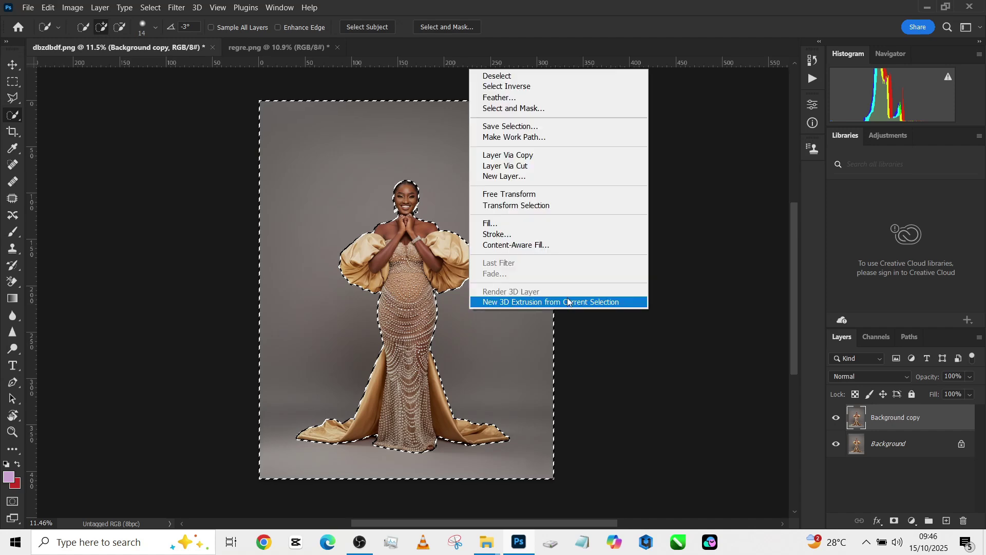
pyautogui.click(514, 168)
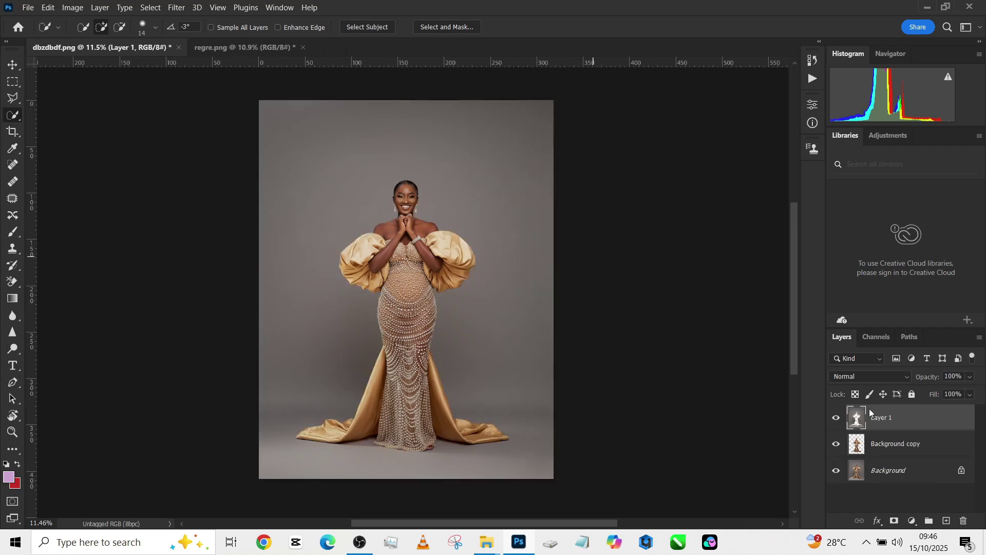
# Load Layer 1's outline as a selection, apply a Gaussian Blur with a 182-pixel radius to that layer, and deselect
pyautogui.click(885, 443)
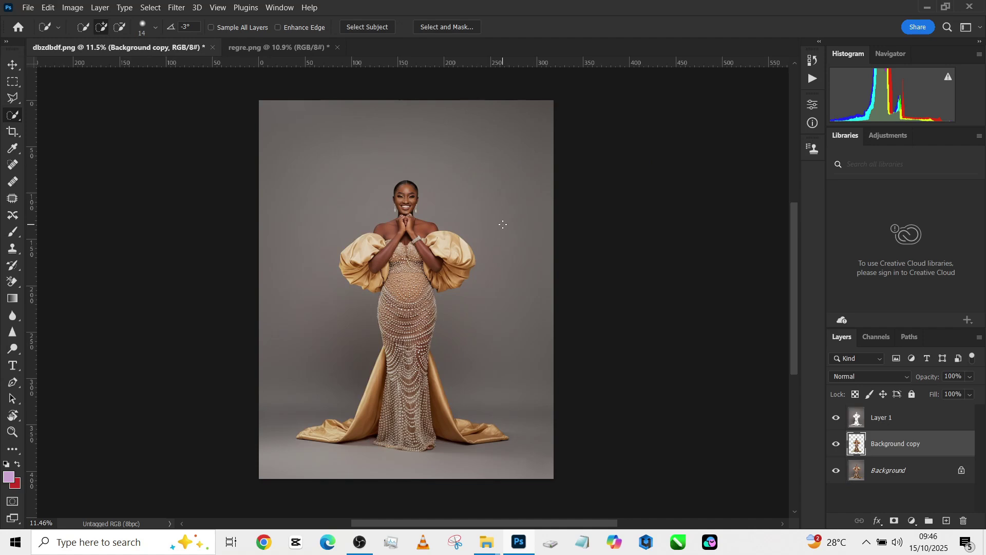
pyautogui.keyDown('ctrl'); pyautogui.click(855, 420); pyautogui.keyUp('ctrl')
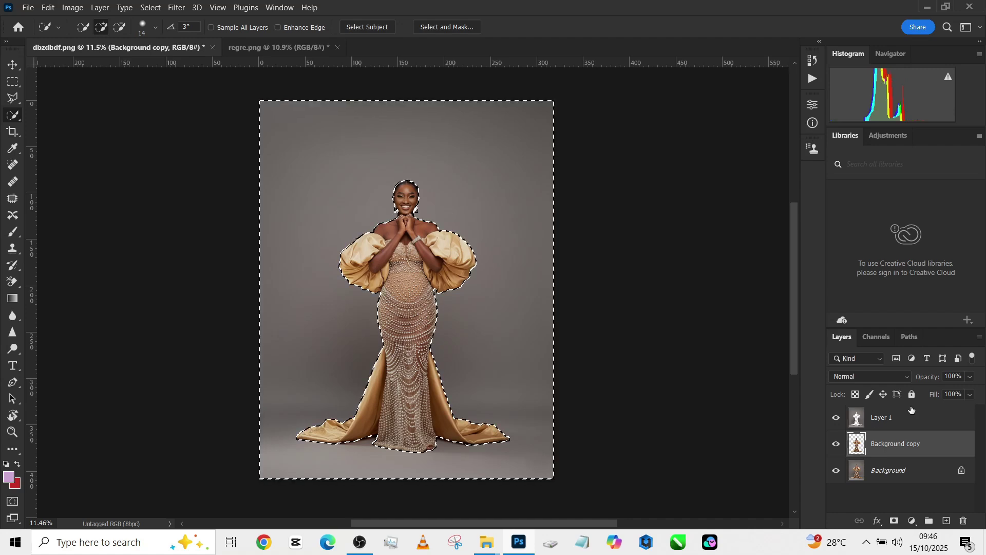
pyautogui.click(853, 420)
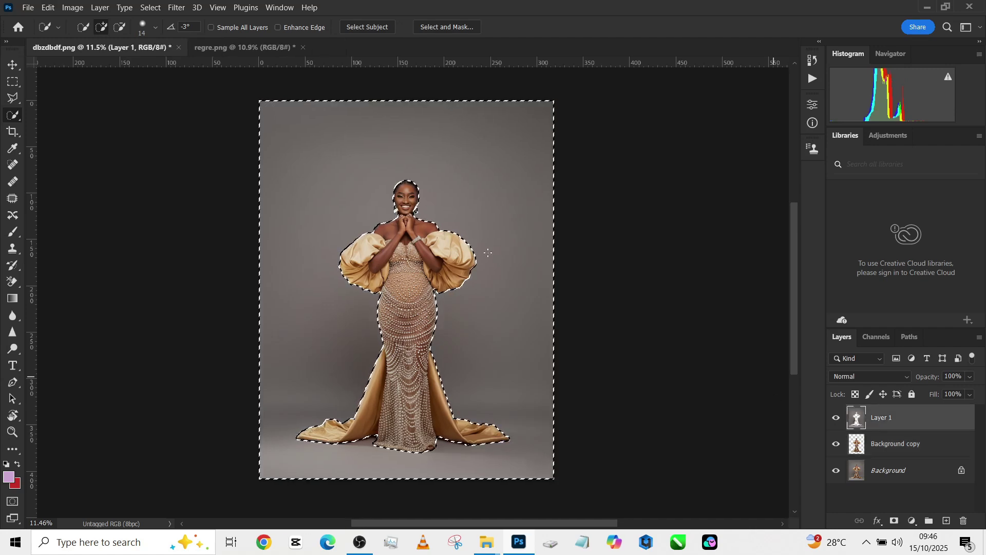
pyautogui.click(176, 7)
pyautogui.moveTo(222, 160)
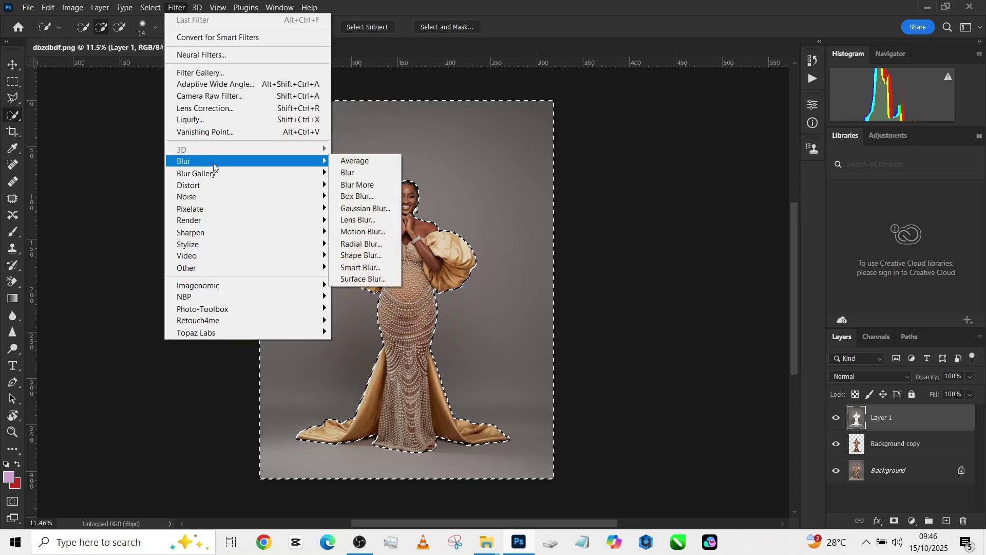
pyautogui.click(351, 212)
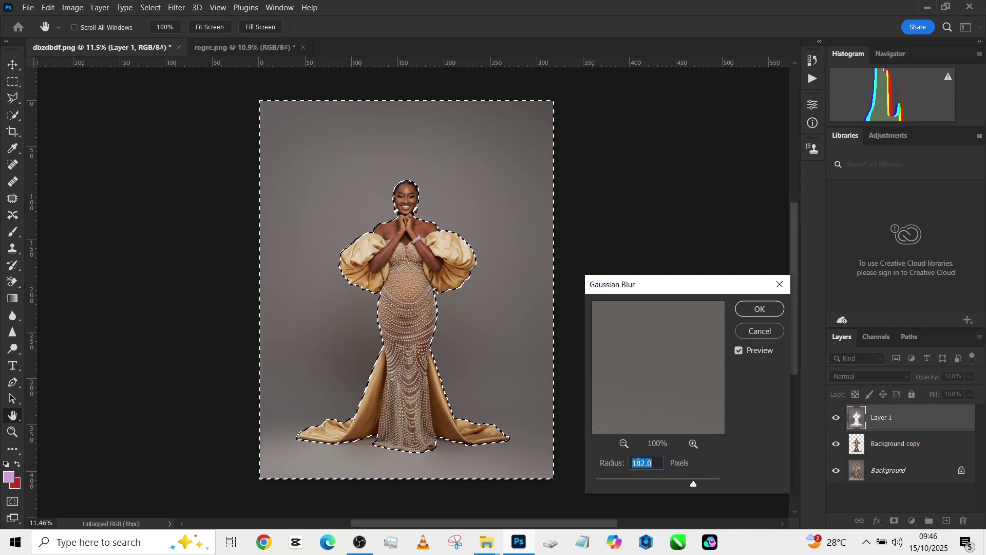
pyautogui.click(749, 317)
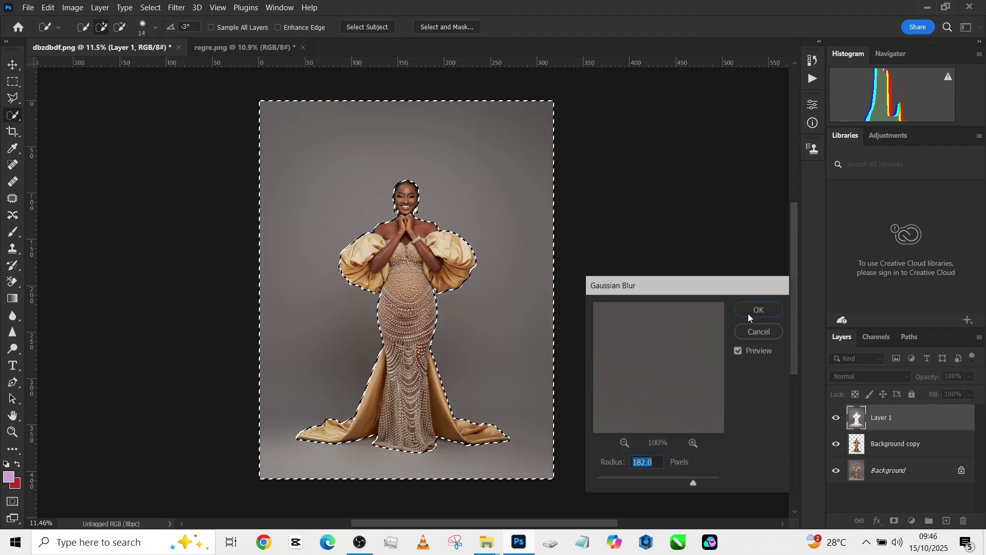
pyautogui.hotkey('ctrl', 'd')
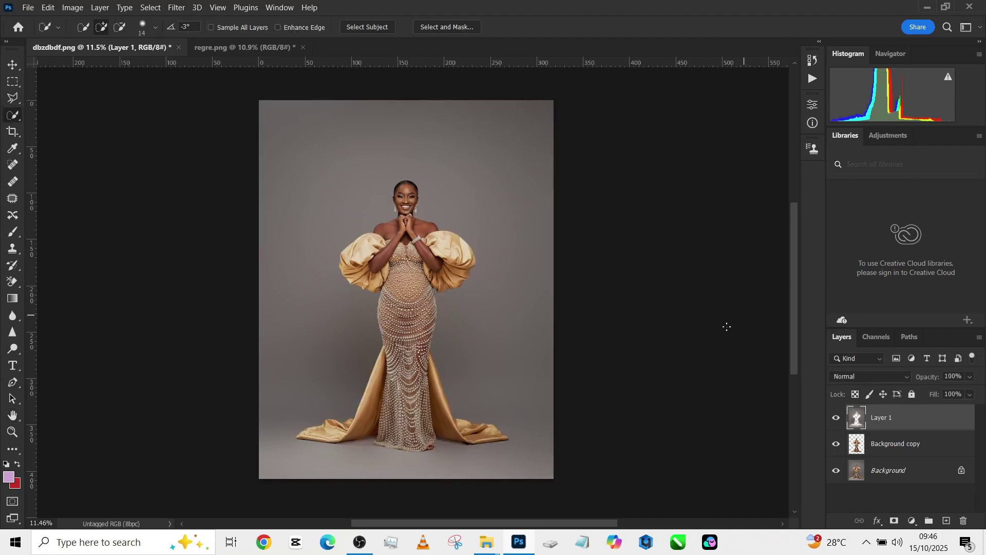
pyautogui.hotkey('ctrl', 'z')
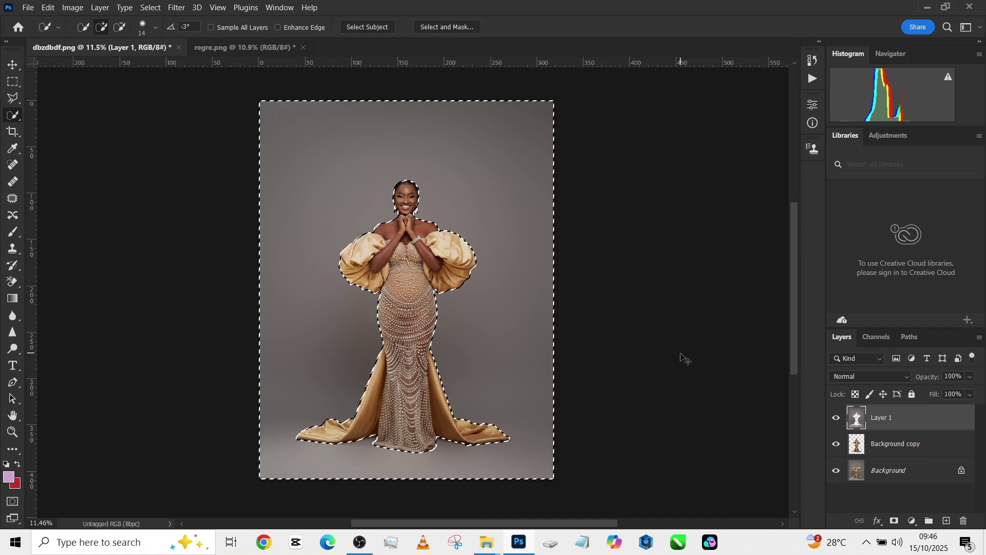
pyautogui.hotkey('ctrl', 'd')
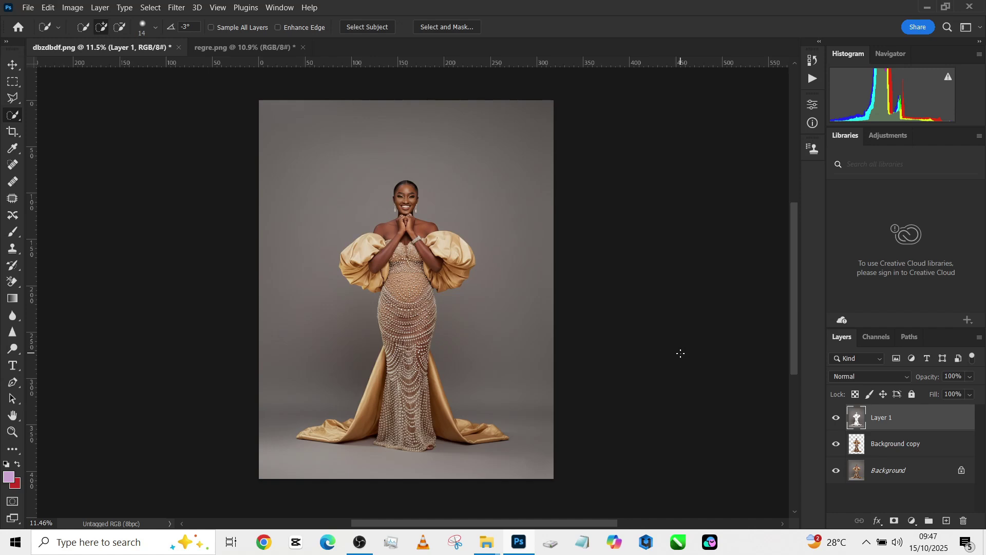
# Move Background copy above Layer 1, then unlock the regre.png backdrop and bring it into dbzdbdf.png directly above Layer 1
pyautogui.moveTo(929, 450); pyautogui.dragTo(925, 410)
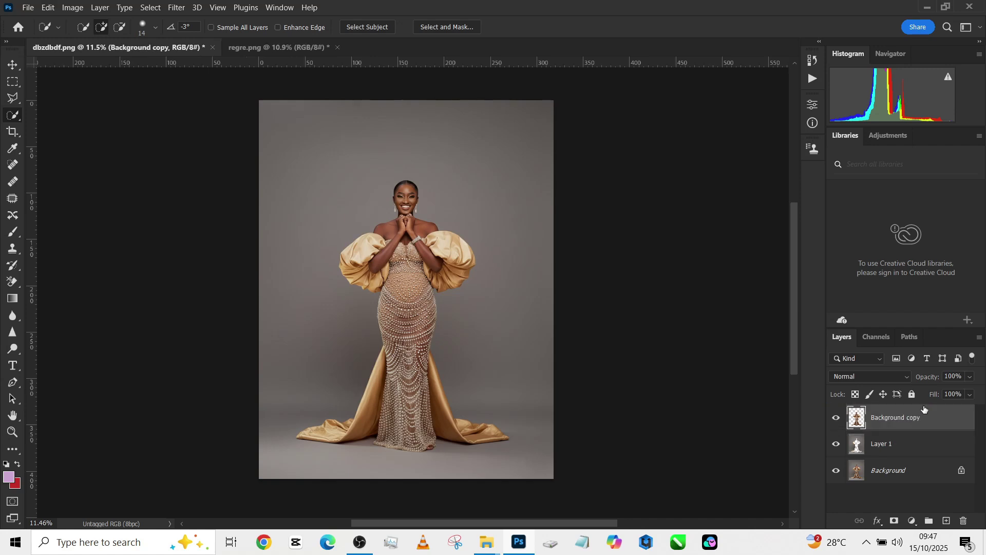
pyautogui.click(889, 450)
pyautogui.click(277, 48)
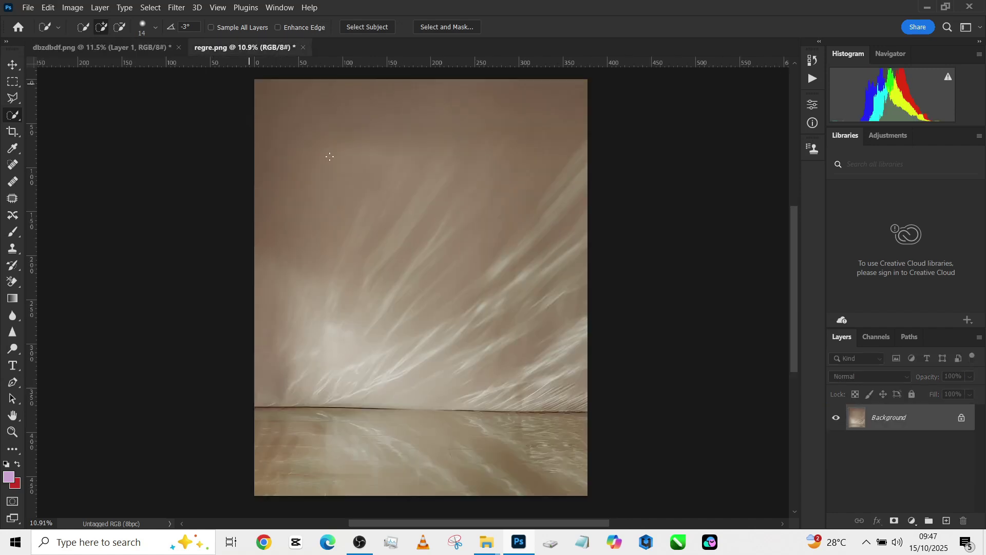
pyautogui.click(962, 419)
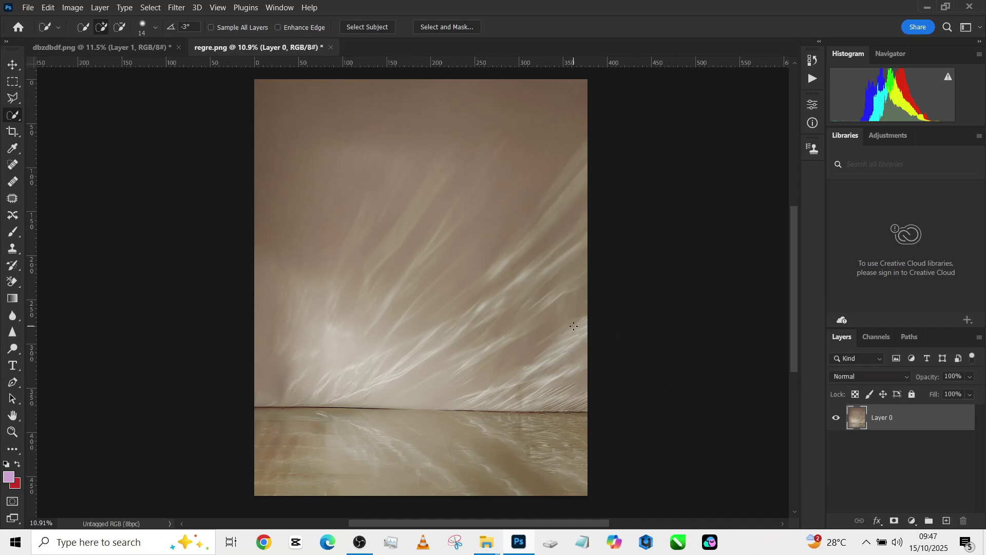
pyautogui.press('v')
pyautogui.moveTo(359, 350); pyautogui.dragTo(366, 295)
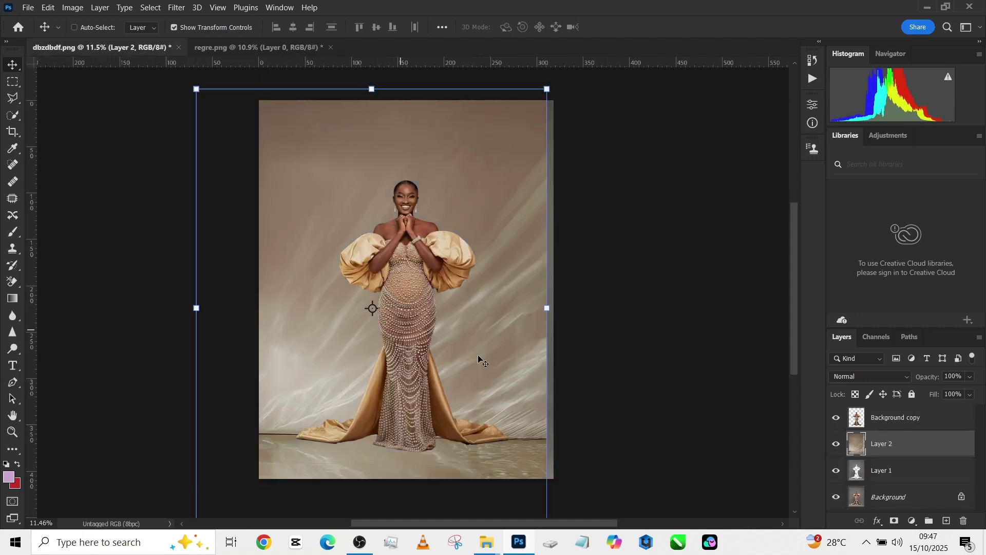
# Scale the inserted backdrop down slightly and position it to cover the whole canvas, with its floor line behind the dress's train
pyautogui.moveTo(498, 374); pyautogui.dragTo(516, 309)
pyautogui.scroll(-2, 405, 350)
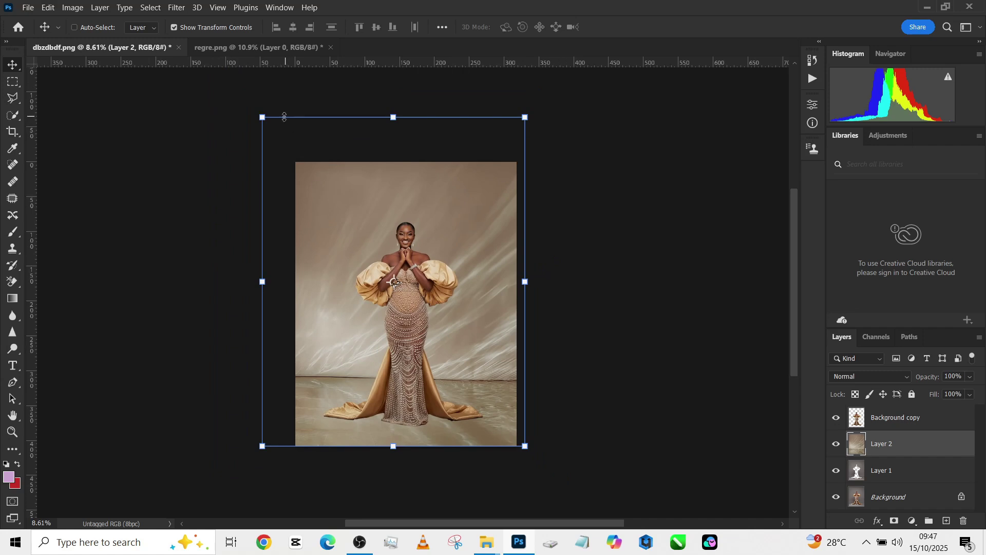
pyautogui.moveTo(262, 118); pyautogui.dragTo(287, 148)
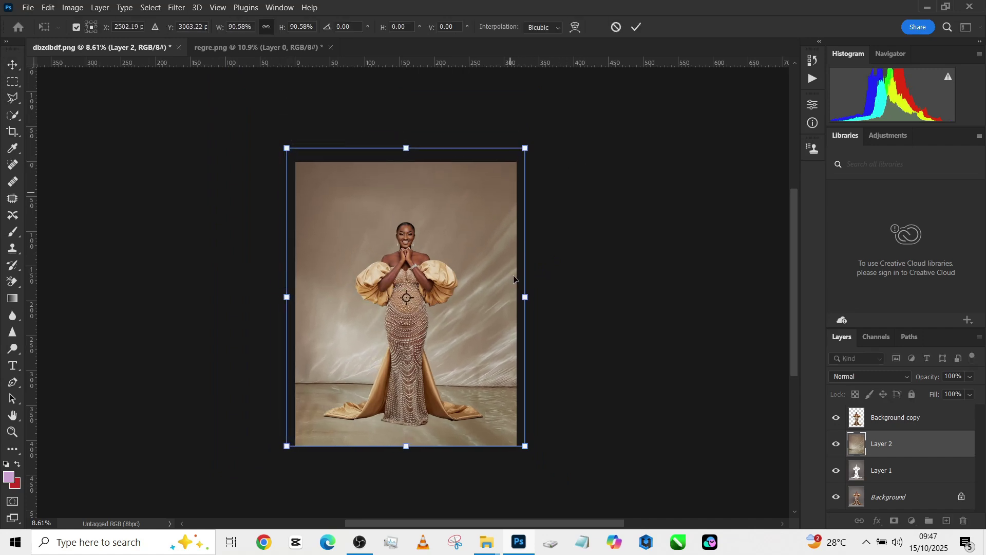
pyautogui.moveTo(564, 343); pyautogui.dragTo(407, 252)
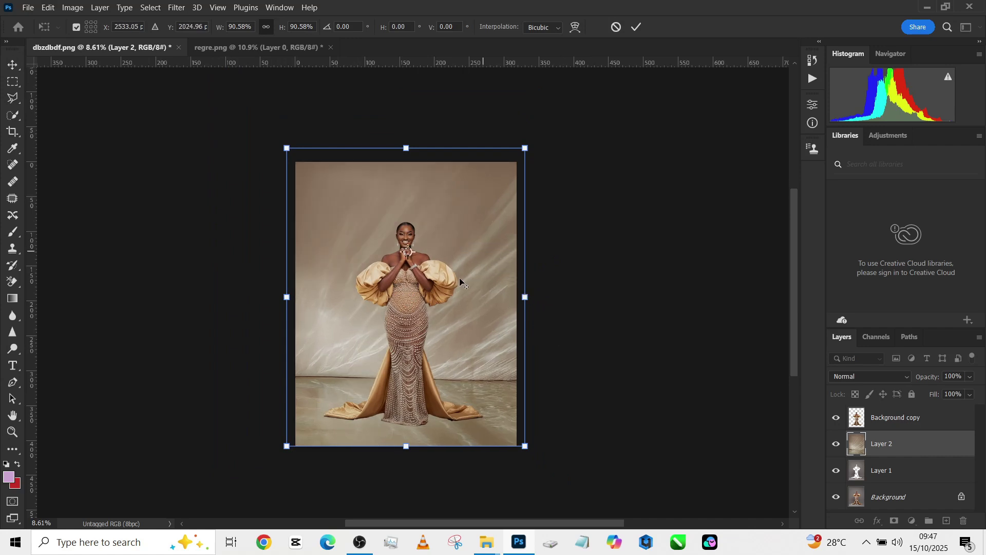
pyautogui.moveTo(525, 296); pyautogui.dragTo(530, 299)
pyautogui.moveTo(482, 326); pyautogui.dragTo(478, 319)
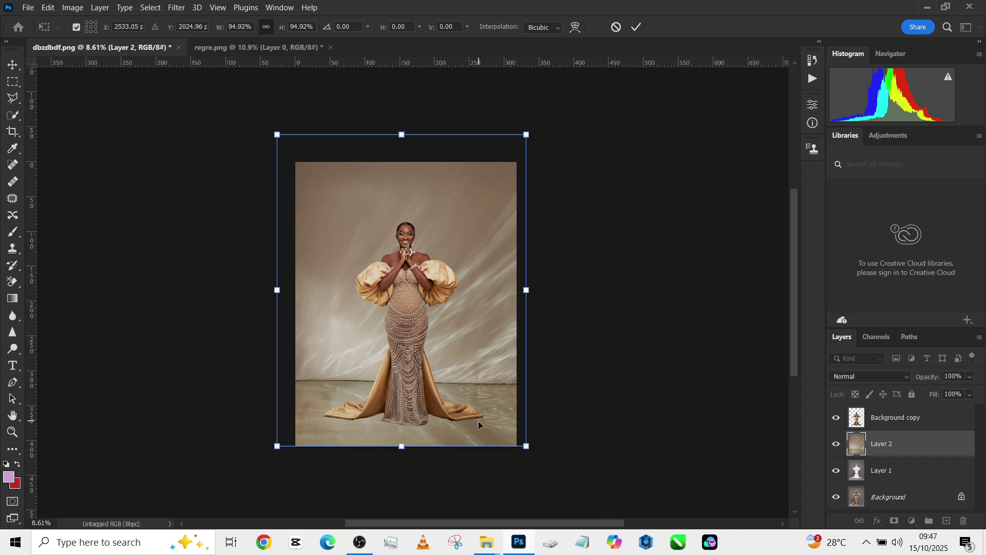
pyautogui.moveTo(478, 424); pyautogui.dragTo(478, 431)
pyautogui.moveTo(572, 478); pyautogui.dragTo(578, 478)
pyautogui.click(636, 27)
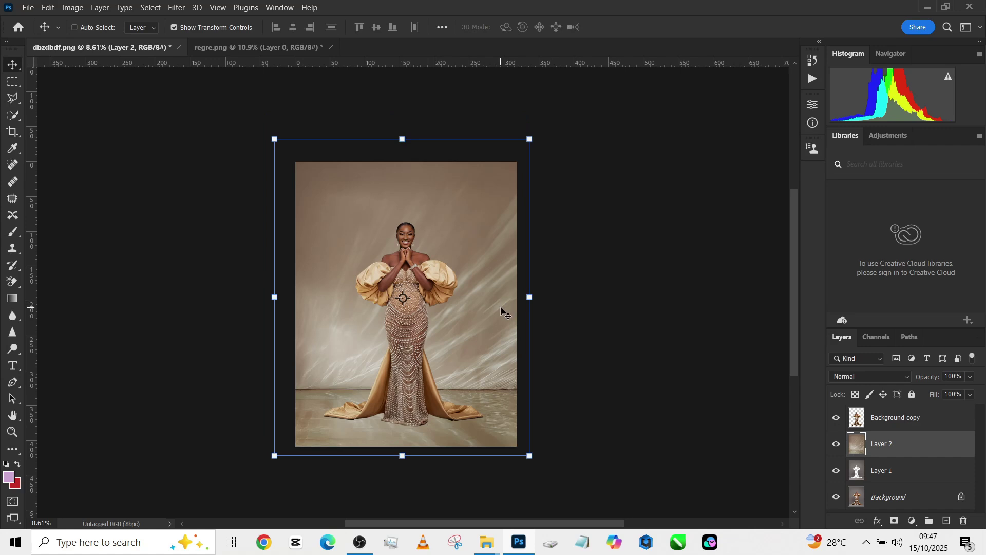
pyautogui.scroll(1, 433, 336)
pyautogui.scroll(1, 432, 335)
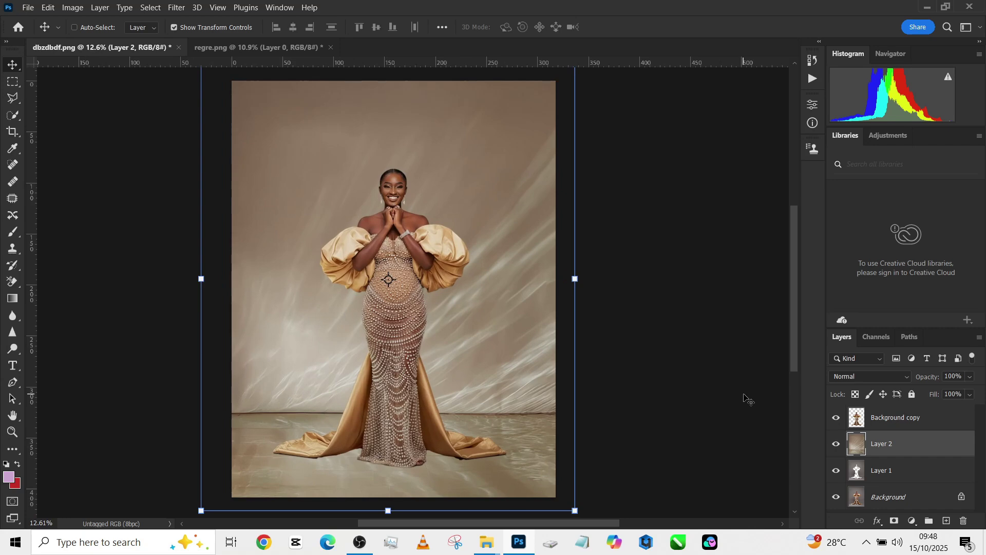
# Add a Black & White adjustment layer above Background copy to compare the subject's and backdrop's brightness
pyautogui.click(902, 425)
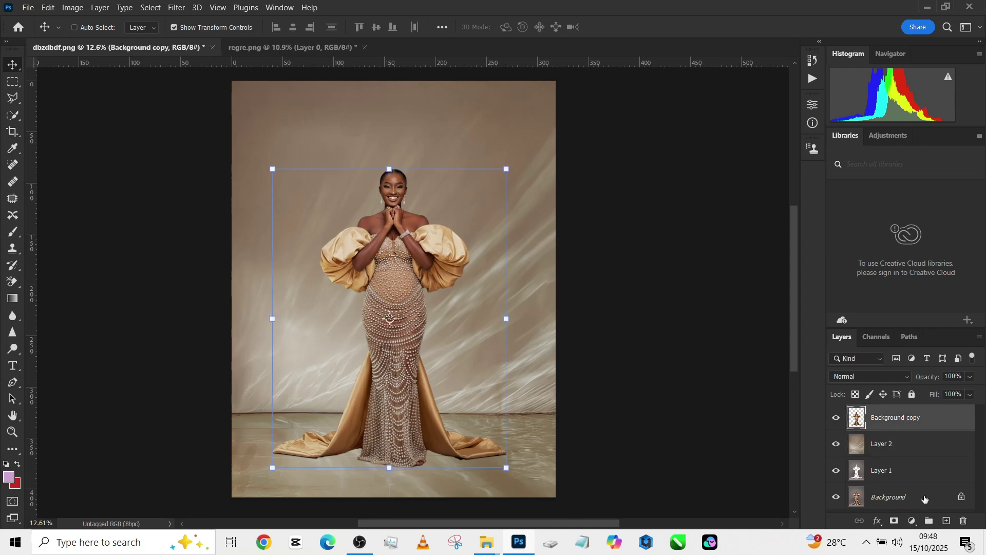
pyautogui.click(910, 521)
pyautogui.click(927, 421)
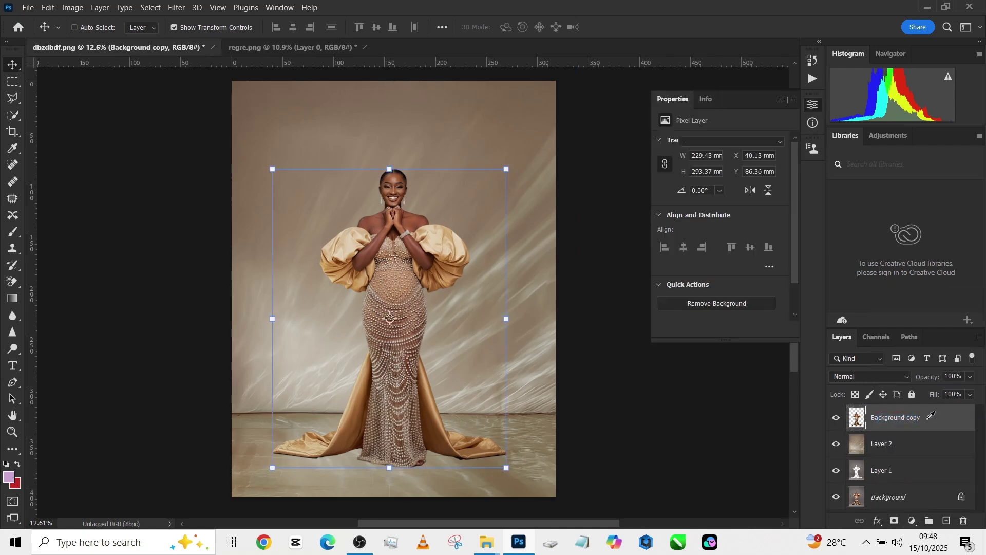
pyautogui.scroll(1, 660, 410)
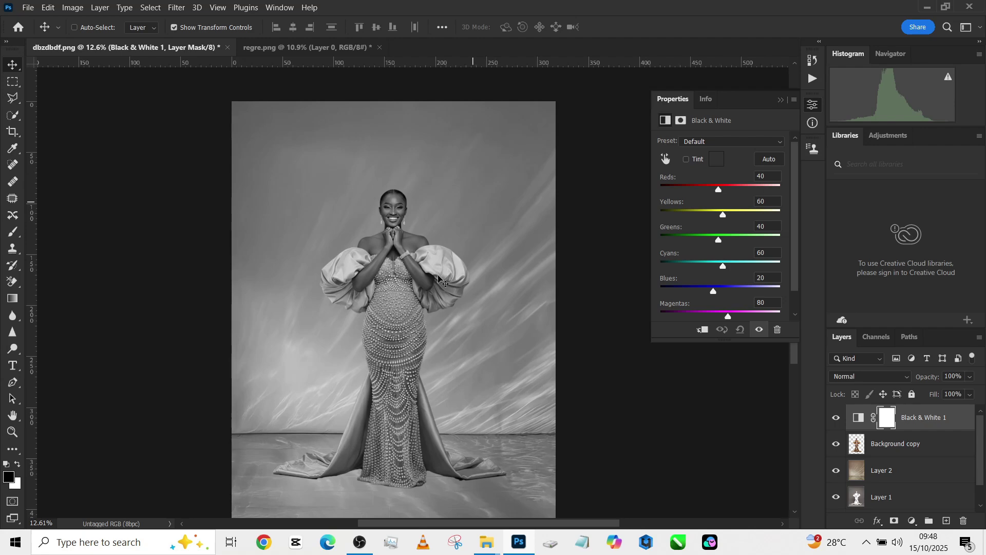
# Add a Curves adjustment clipped to Background copy and slightly lift its midtones, mapping input 117 to output 126
pyautogui.click(913, 448)
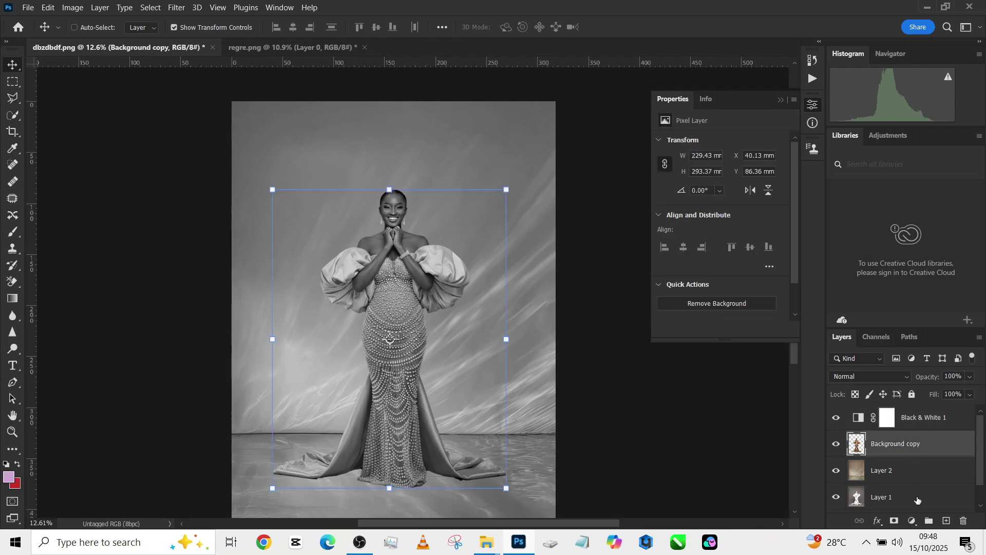
pyautogui.click(912, 520)
pyautogui.click(905, 365)
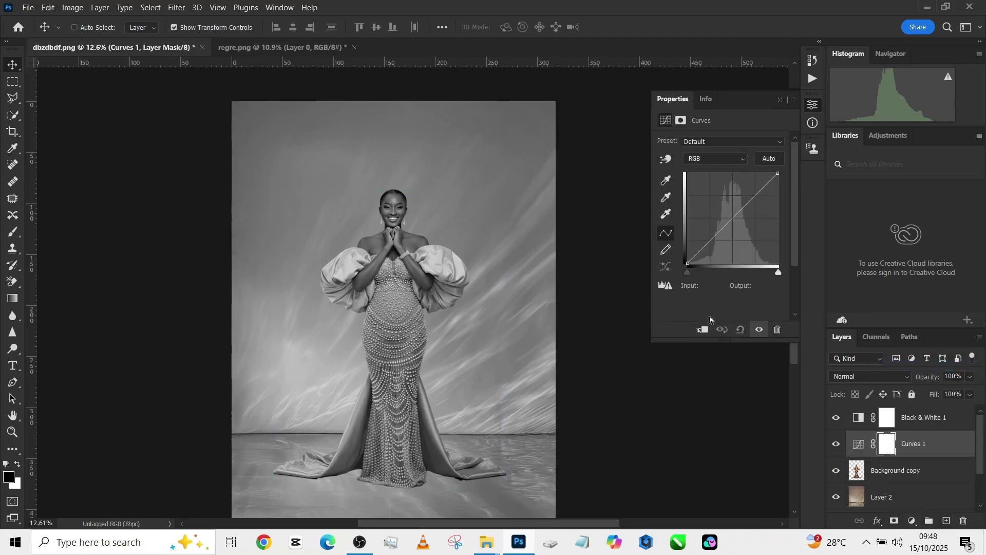
pyautogui.click(707, 331)
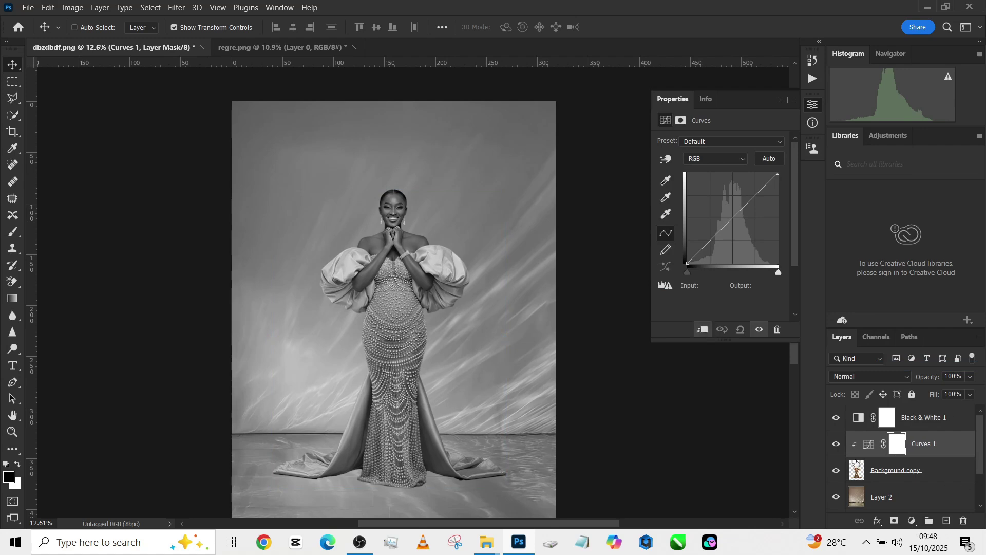
pyautogui.click(730, 219)
pyautogui.moveTo(730, 218); pyautogui.dragTo(730, 218)
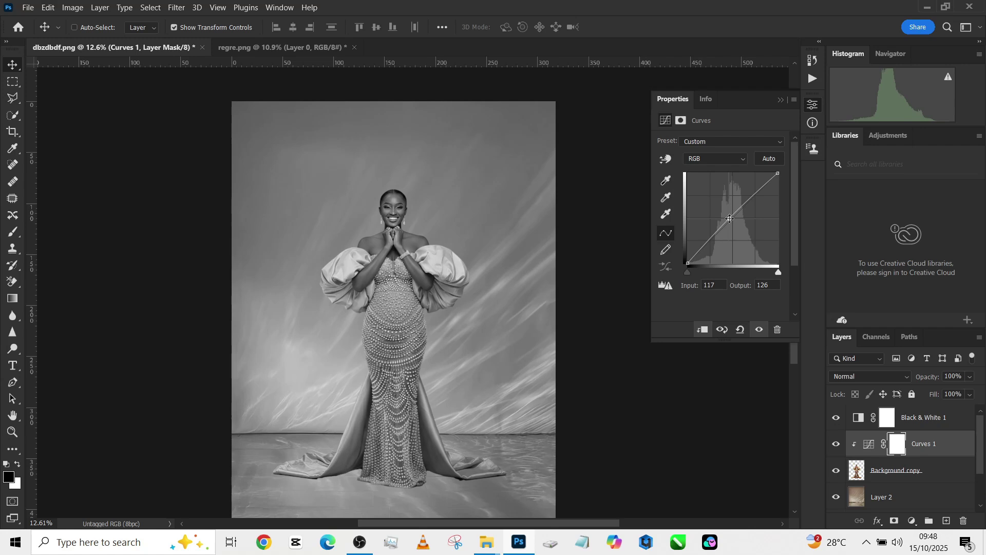
# Compare the subject in color with and without the Curves adjustment and delete the Black & White layer
pyautogui.click(837, 418)
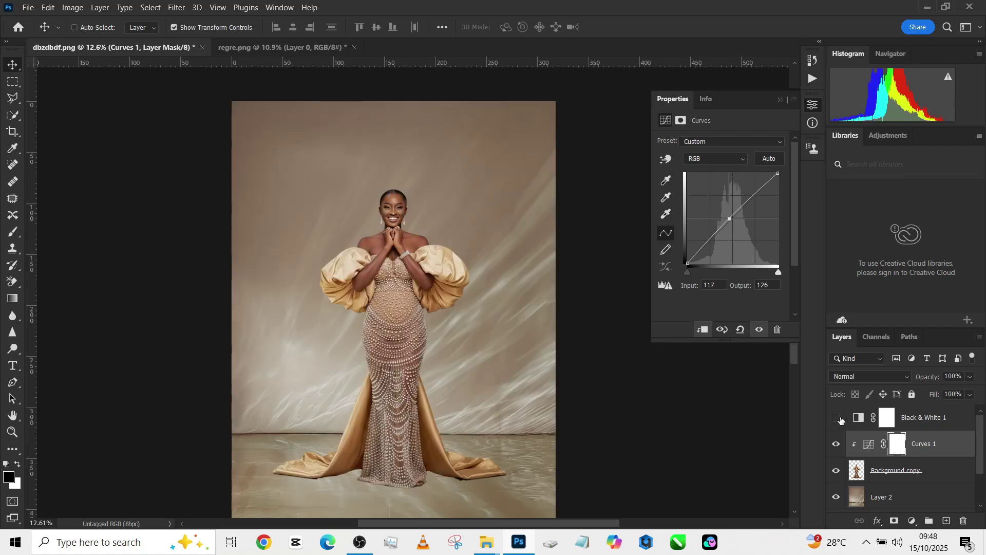
pyautogui.click(835, 443)
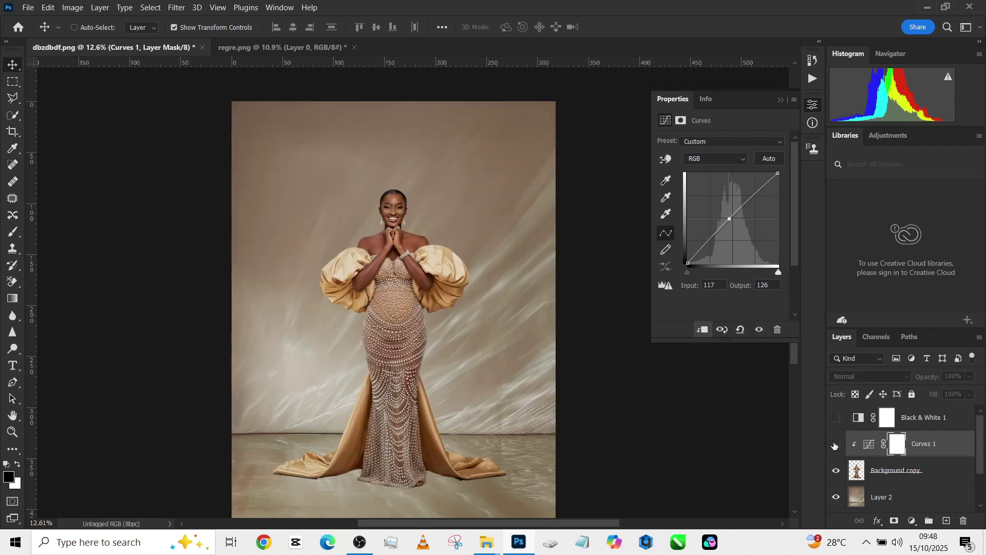
pyautogui.click(835, 444)
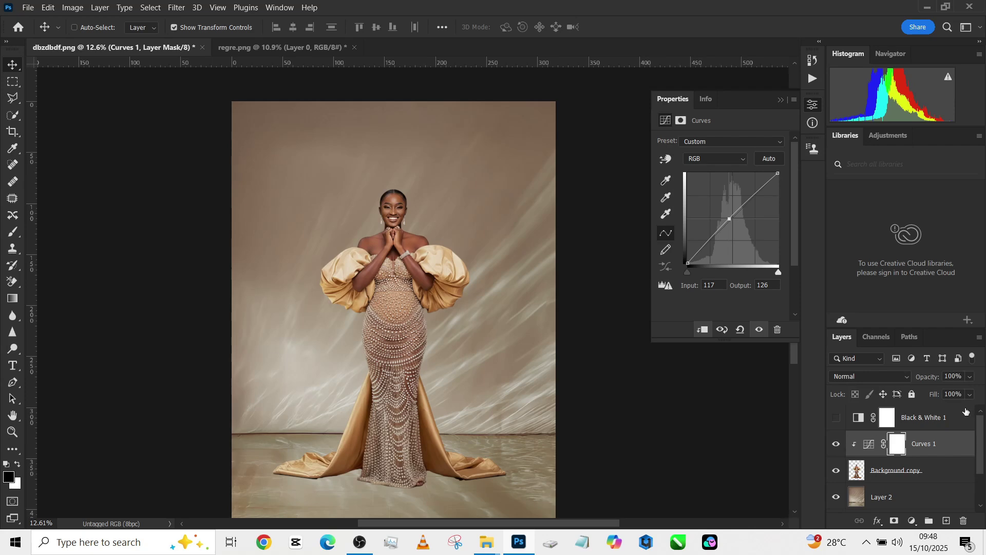
pyautogui.moveTo(965, 414); pyautogui.dragTo(965, 520)
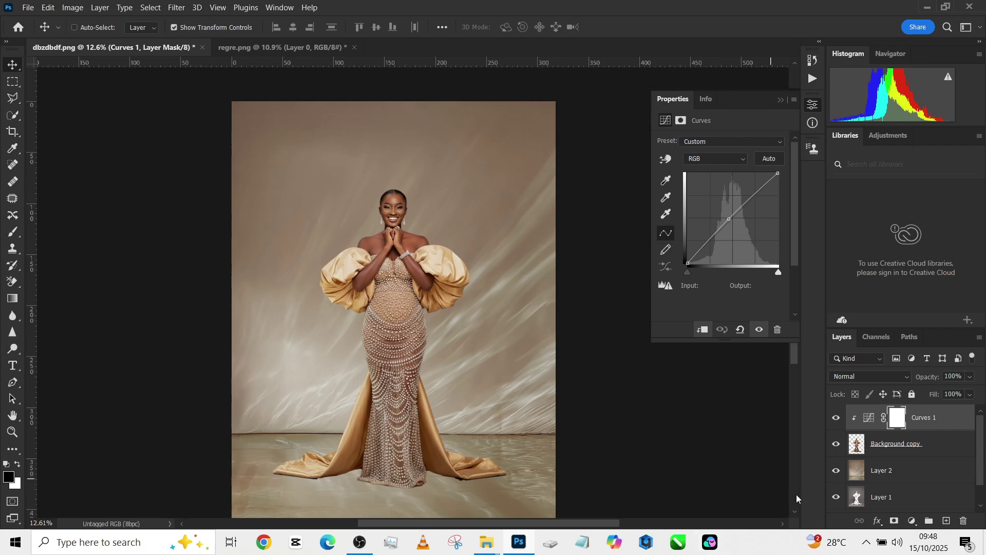
# Set the blend mode of Layer 2, the light-streaked backdrop, to Overlay
pyautogui.click(873, 494)
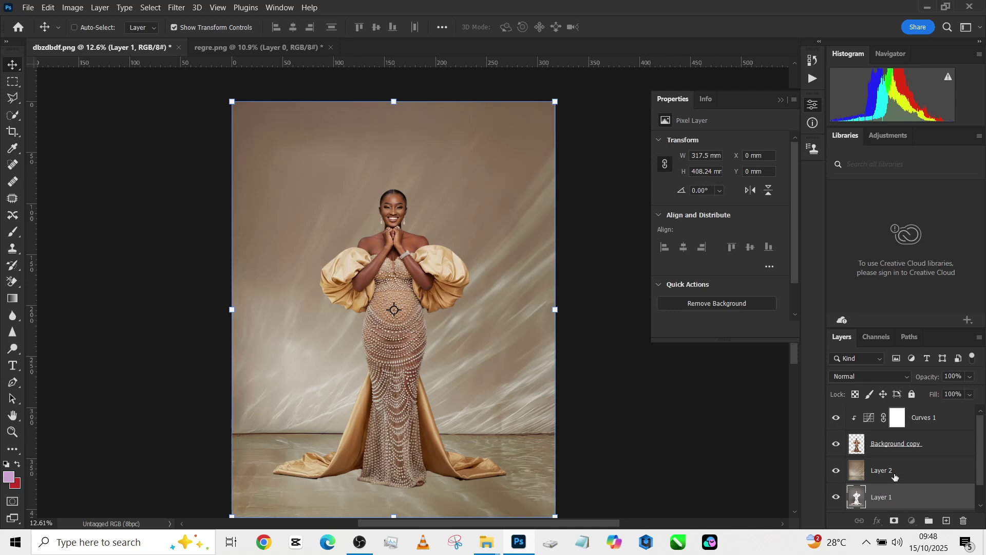
pyautogui.click(892, 476)
pyautogui.click(853, 377)
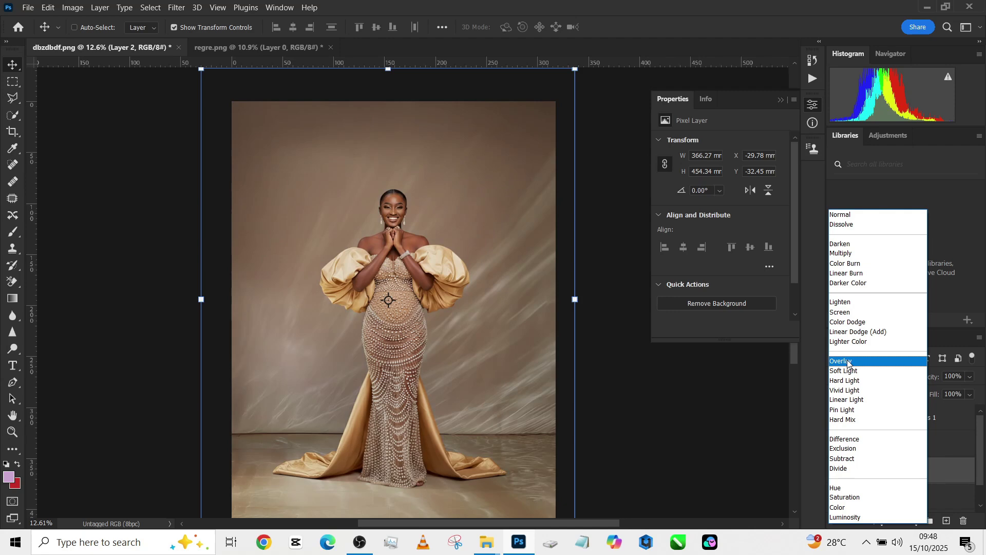
pyautogui.click(848, 362)
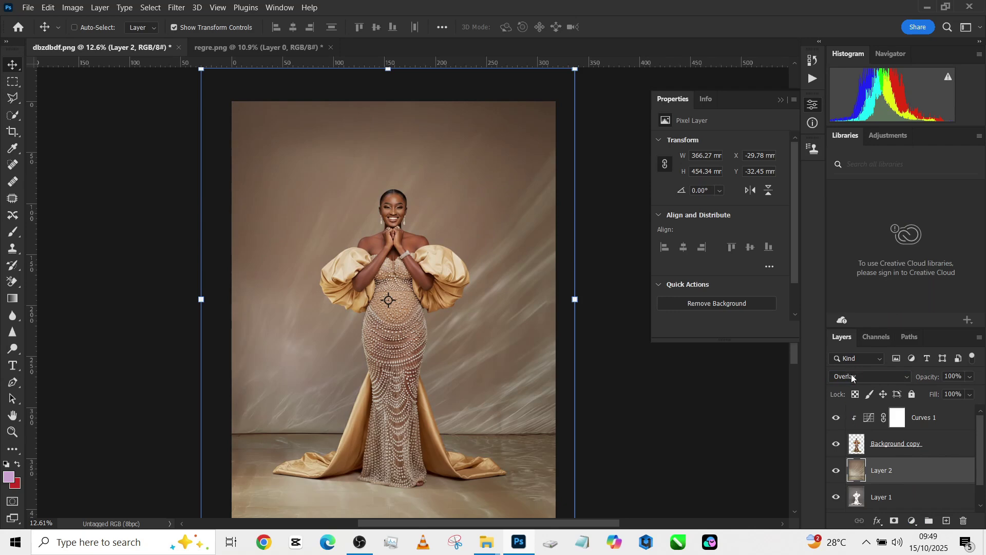
pyautogui.click(852, 375)
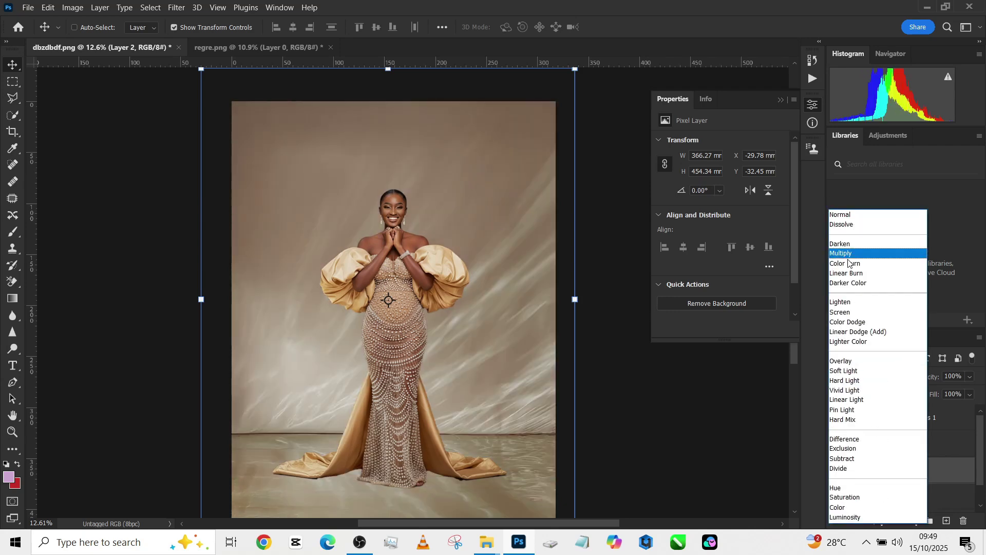
pyautogui.click(854, 362)
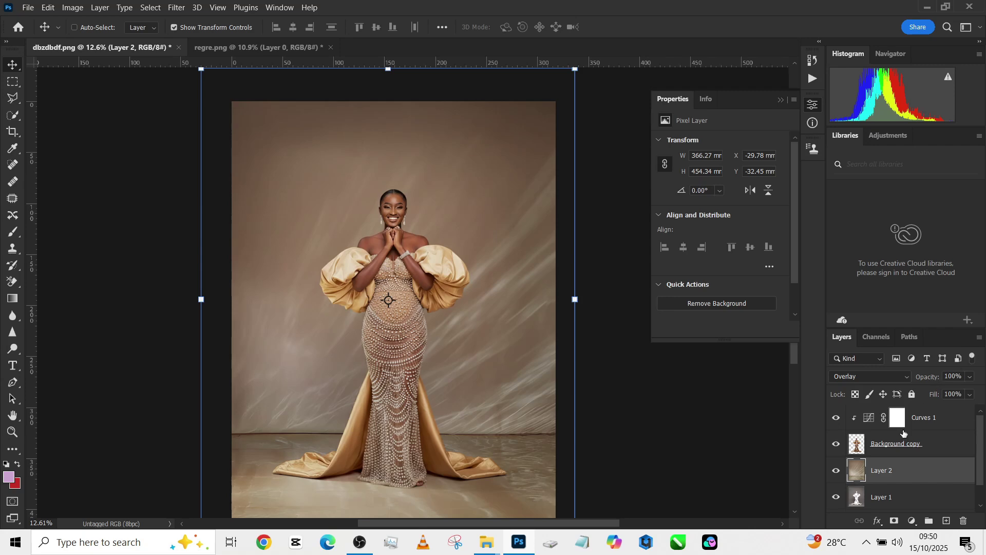
# Hide Layer 2 and add a Solid Color fill layer in #cca6d2 above it with the Overlay blend mode
pyautogui.click(836, 471)
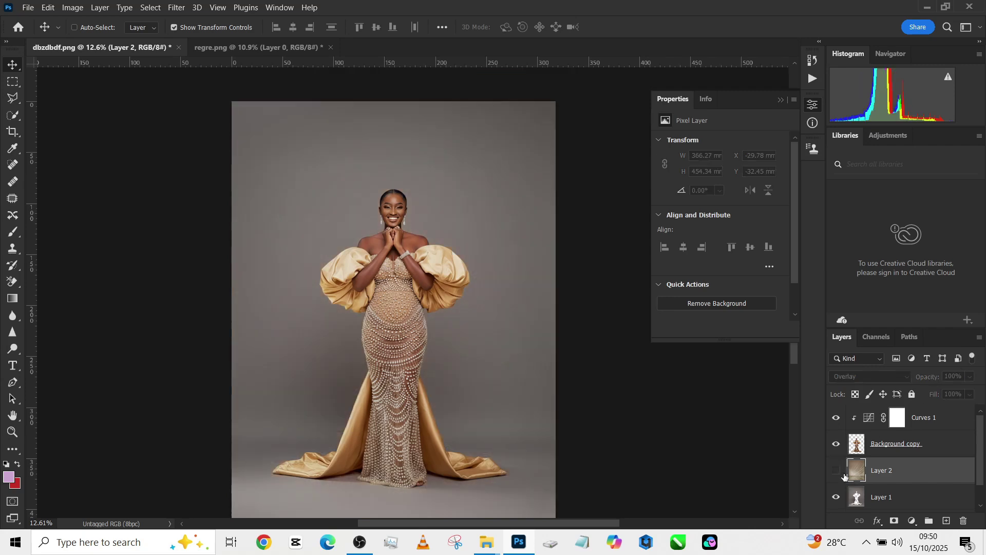
pyautogui.click(912, 520)
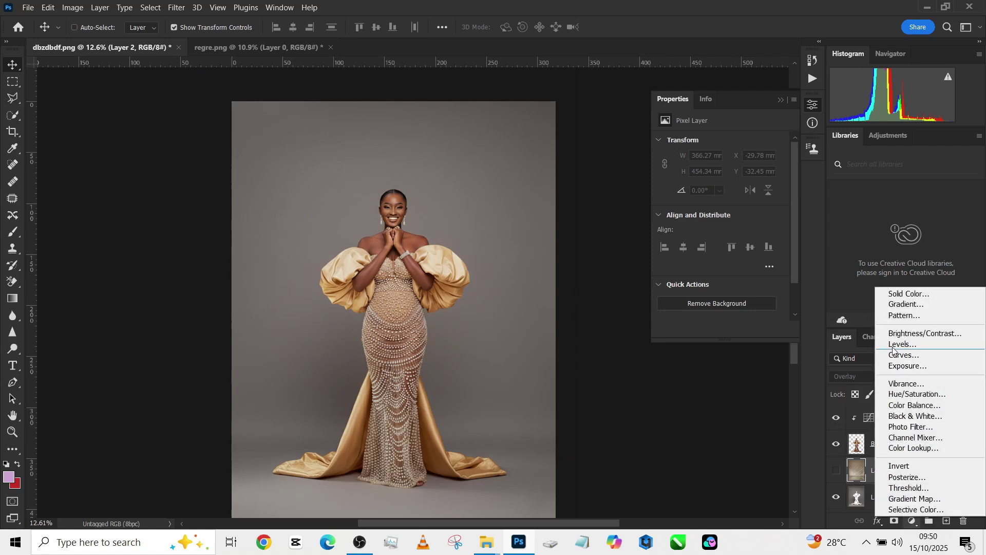
pyautogui.click(898, 294)
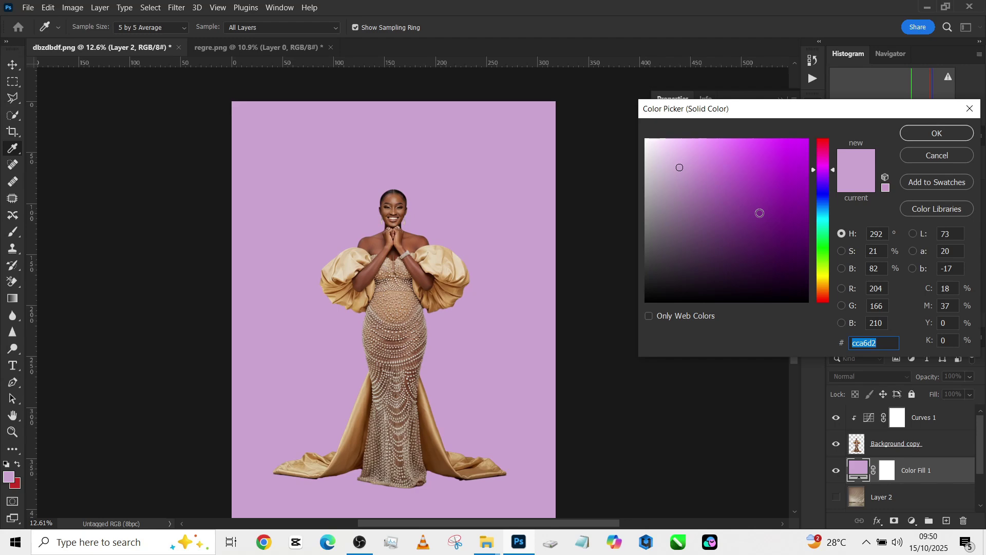
pyautogui.click(908, 135)
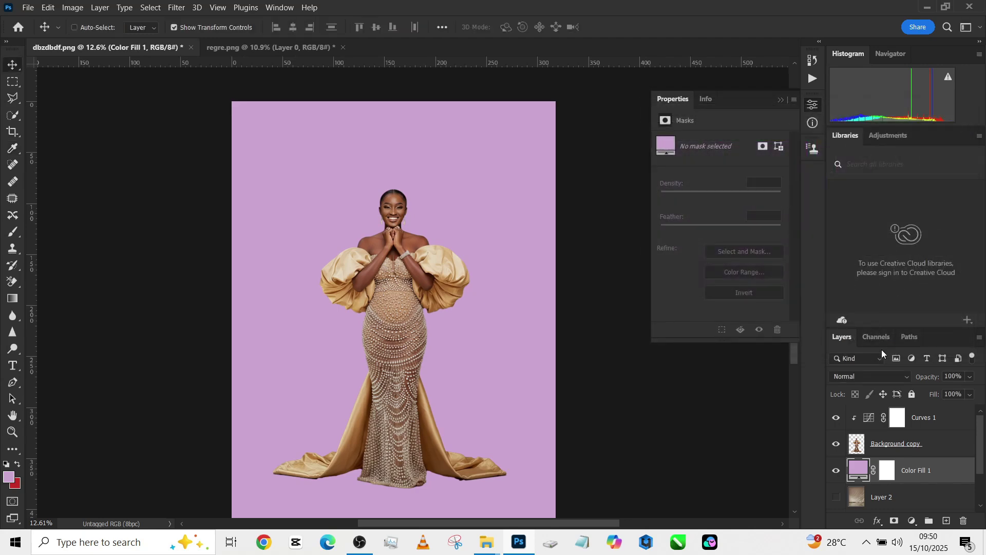
pyautogui.click(880, 376)
pyautogui.click(850, 357)
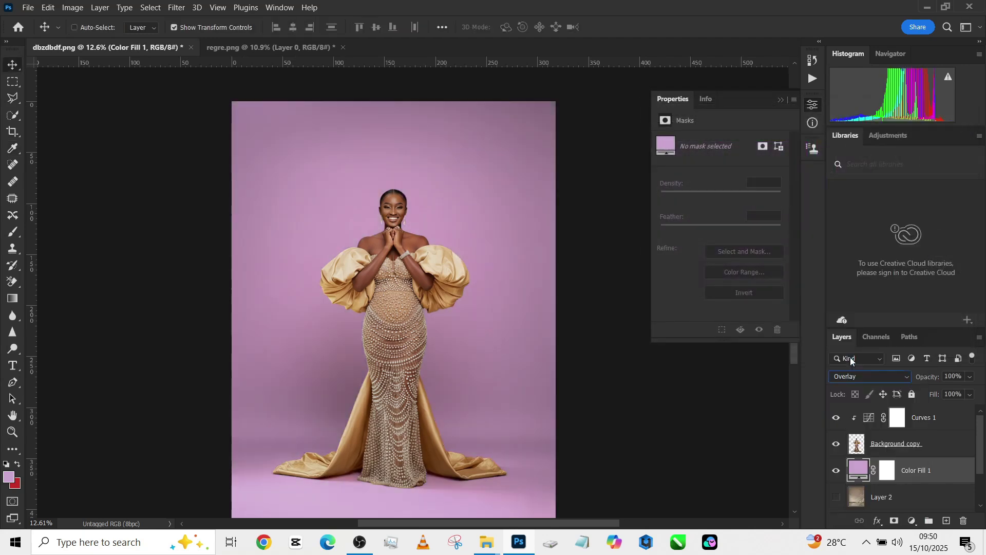
# Try red and green hues for the Color Fill 1 layer and set its color to golden brown #946a1a
pyautogui.doubleClick(859, 468)
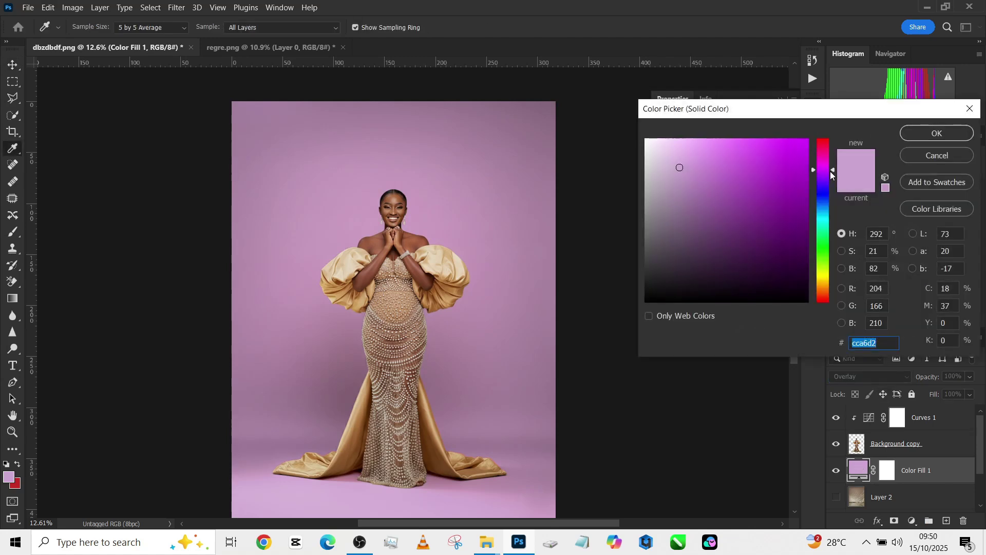
pyautogui.moveTo(830, 171); pyautogui.dragTo(835, 126)
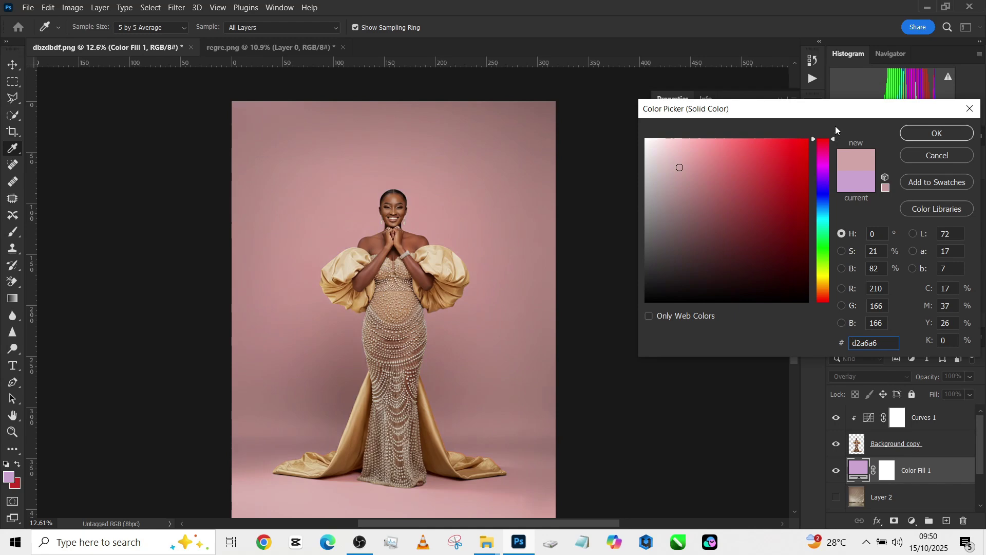
pyautogui.moveTo(787, 157); pyautogui.dragTo(781, 207)
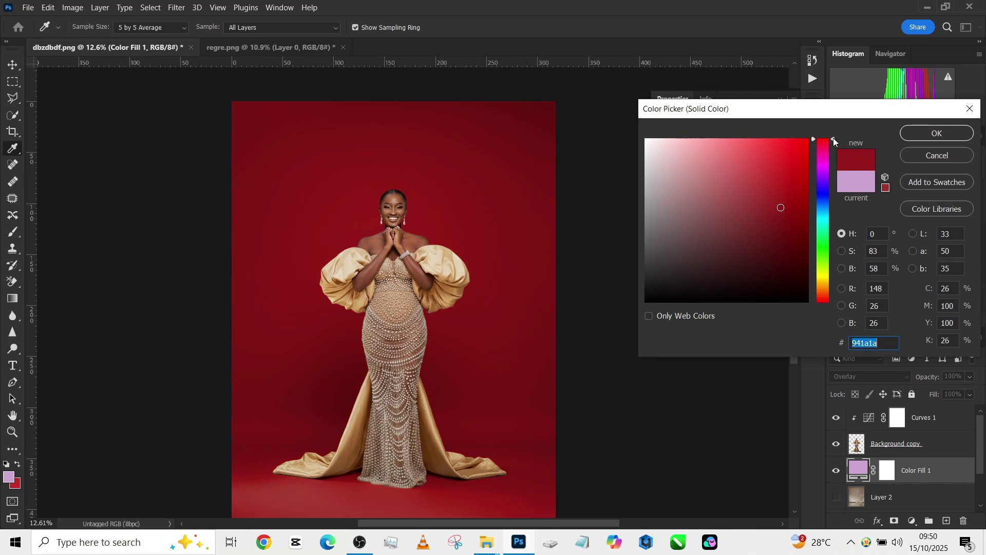
pyautogui.moveTo(833, 138); pyautogui.dragTo(841, 248)
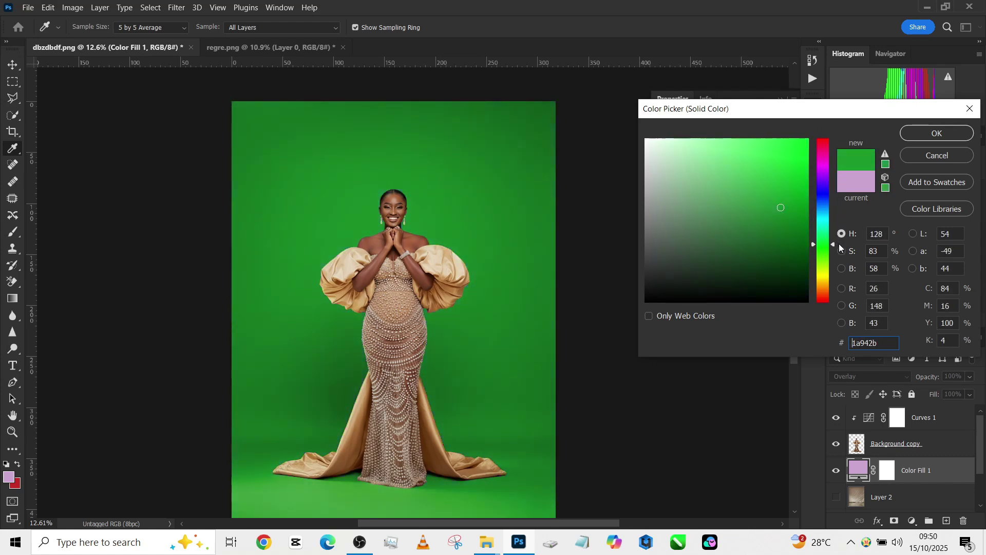
pyautogui.moveTo(840, 252); pyautogui.dragTo(840, 285)
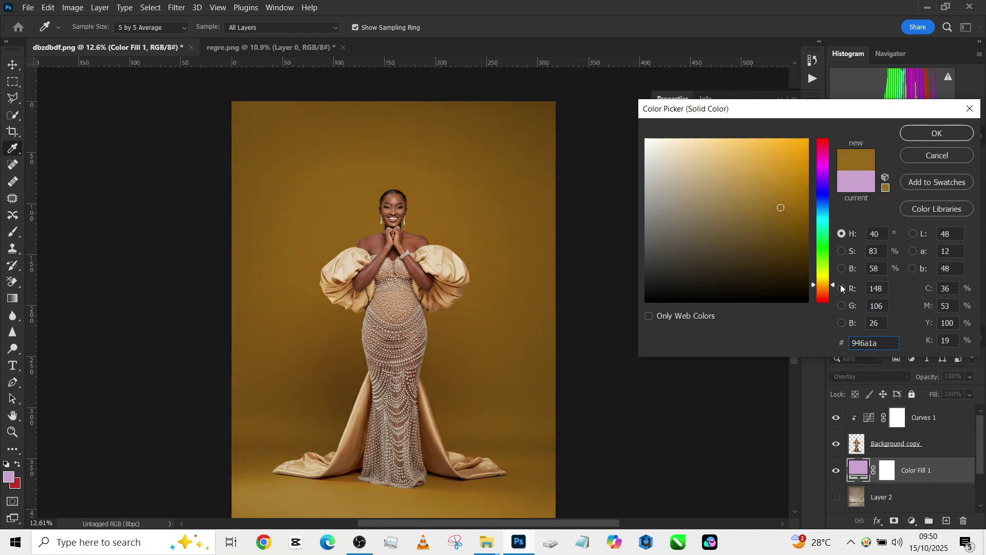
pyautogui.click(944, 134)
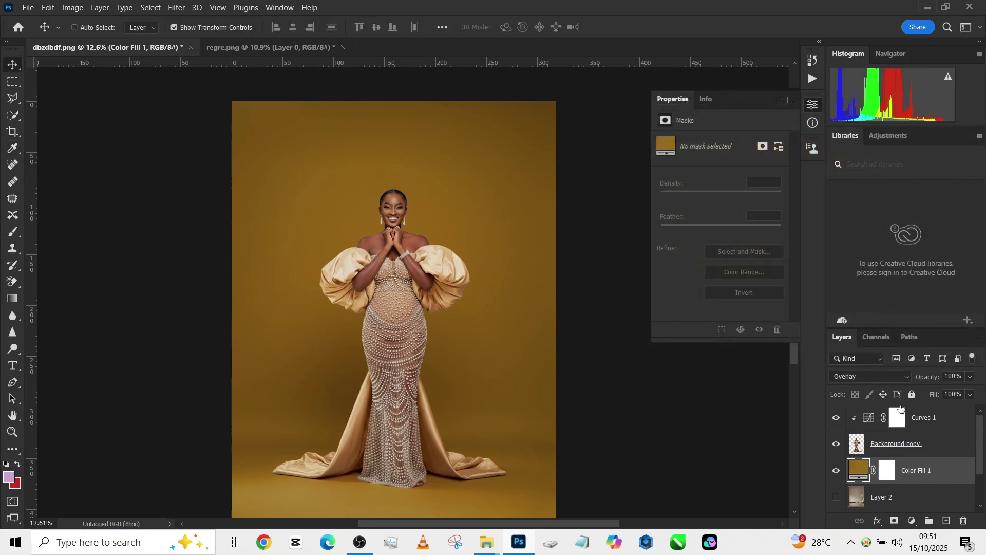
# Hide Color Fill 1 and make the light-streaked Layer 2 visible and active again
pyautogui.click(837, 472)
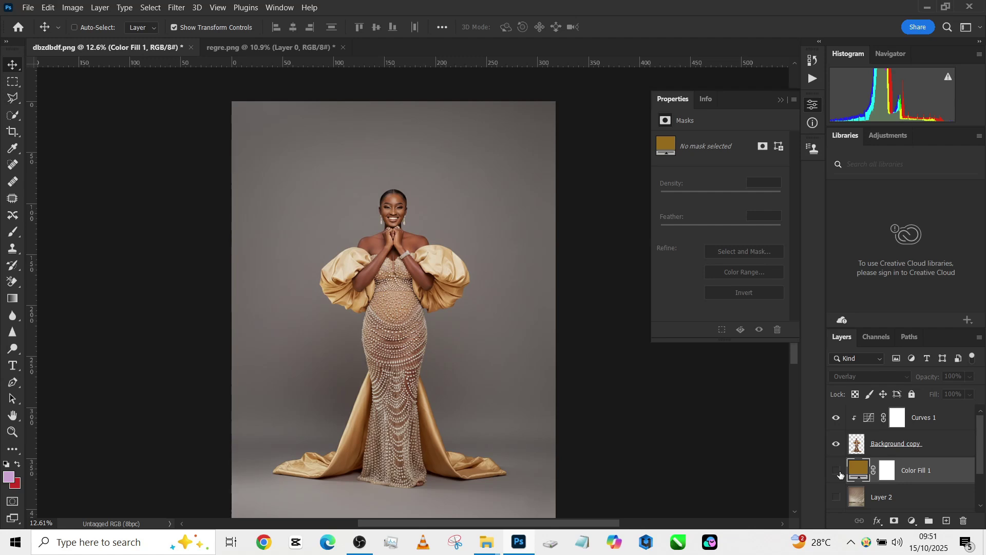
pyautogui.click(837, 497)
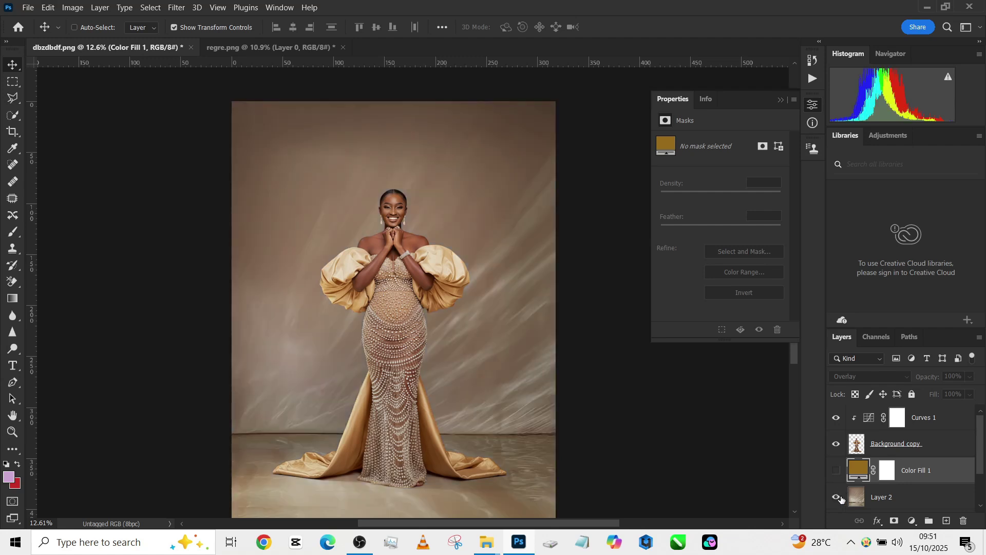
pyautogui.click(940, 500)
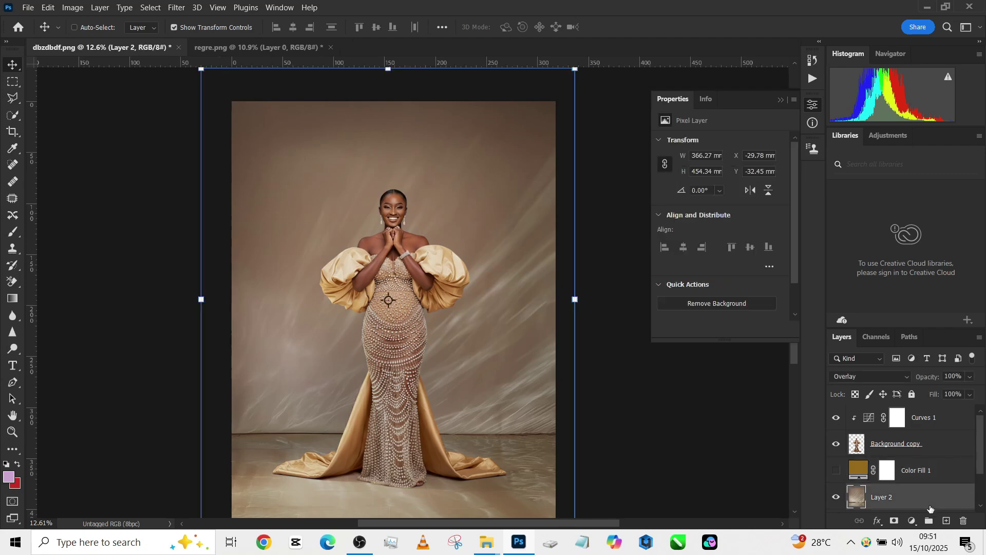
# Add a Curves adjustment above Layer 2, mapping input 104 to 117 with the black point at 20, and show Color Fill 1 again
pyautogui.click(912, 521)
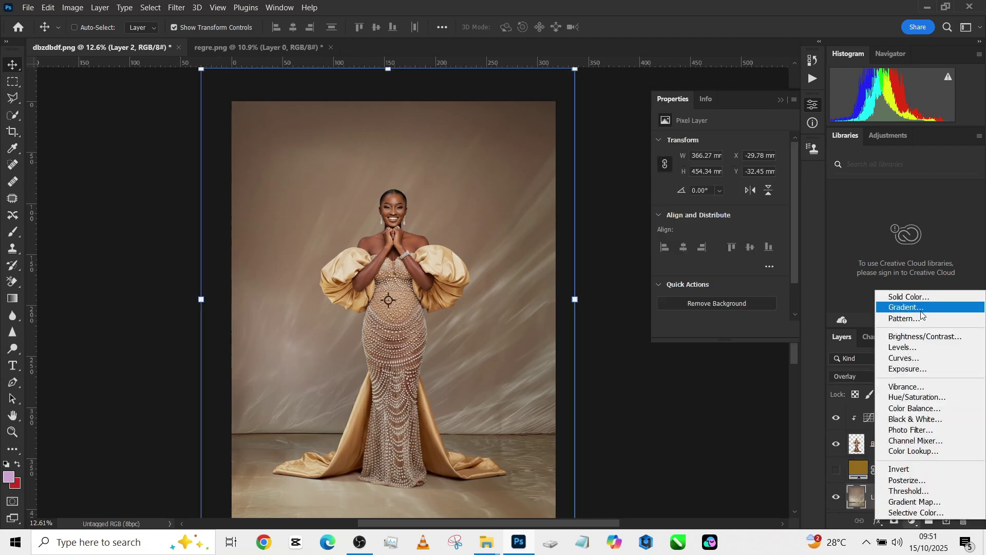
pyautogui.click(904, 358)
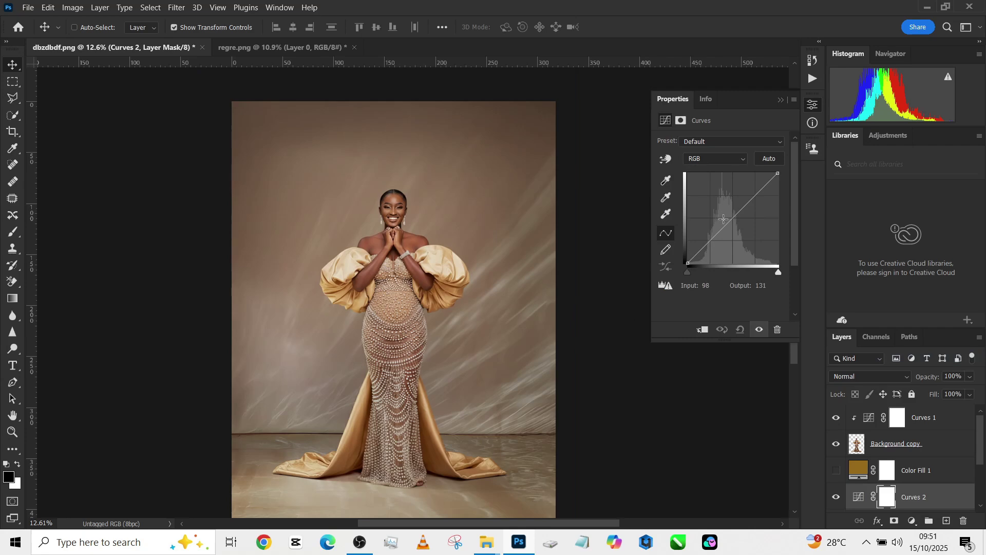
pyautogui.click(724, 221)
pyautogui.moveTo(724, 221); pyautogui.dragTo(725, 222)
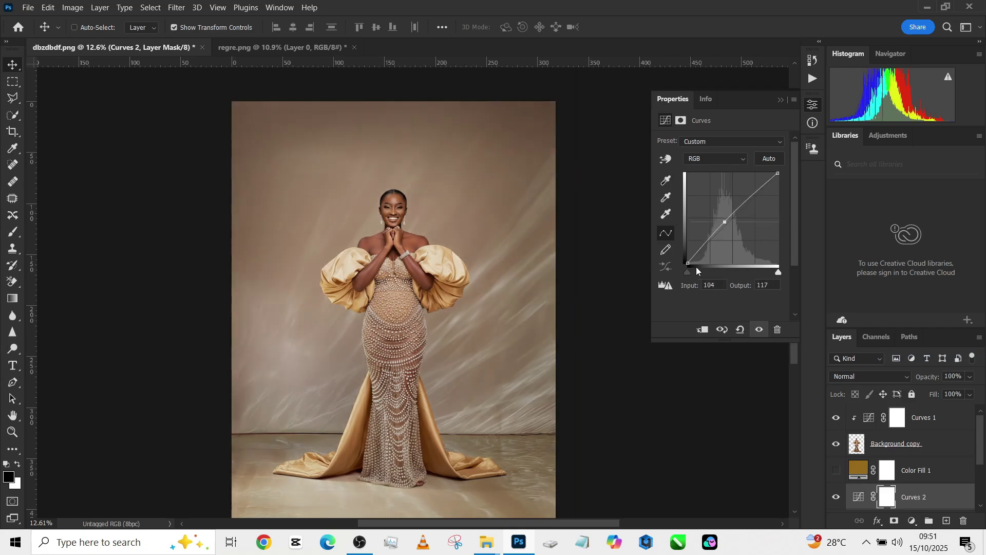
pyautogui.moveTo(690, 273); pyautogui.dragTo(695, 275)
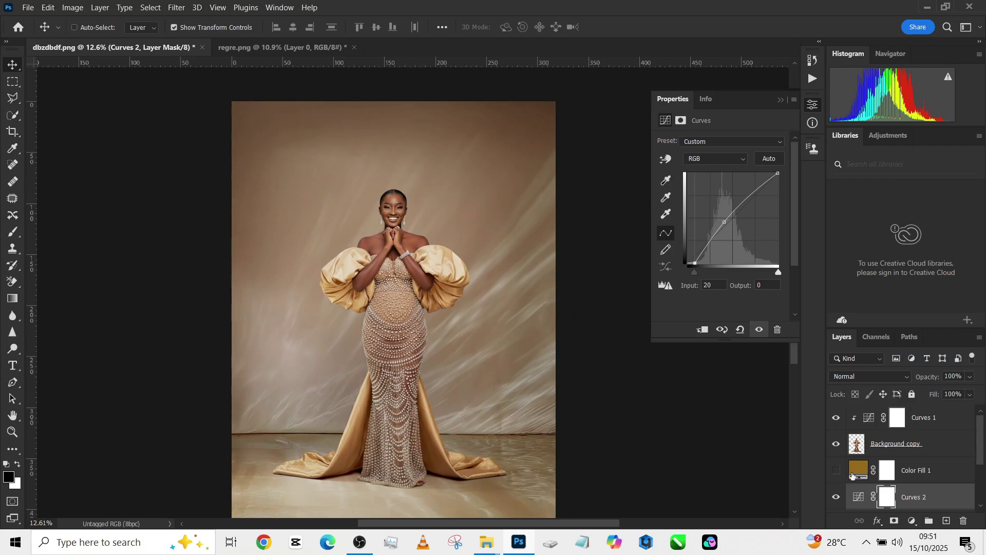
pyautogui.click(836, 470)
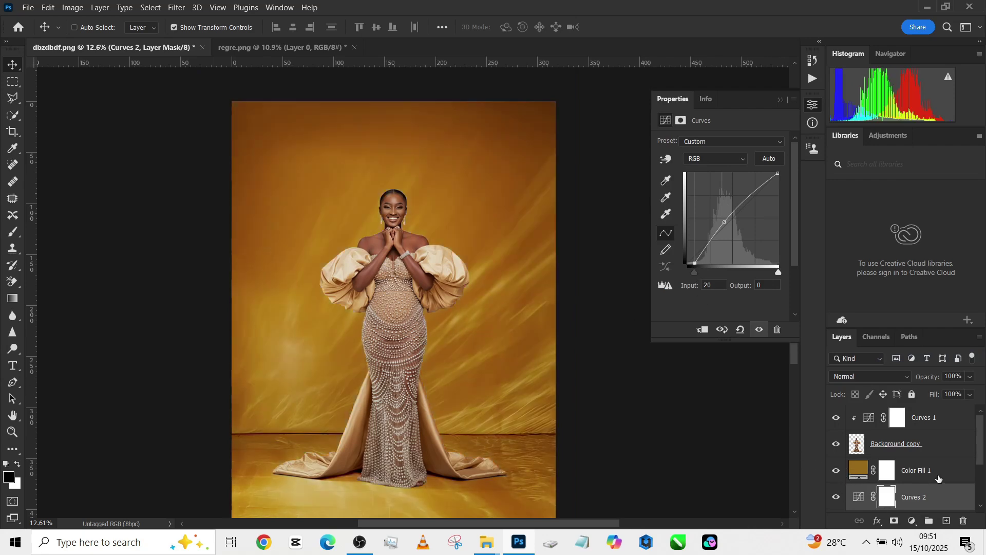
# Change the Color Fill 1 layer's blend mode to Color and reduce its opacity to 79%
pyautogui.click(948, 476)
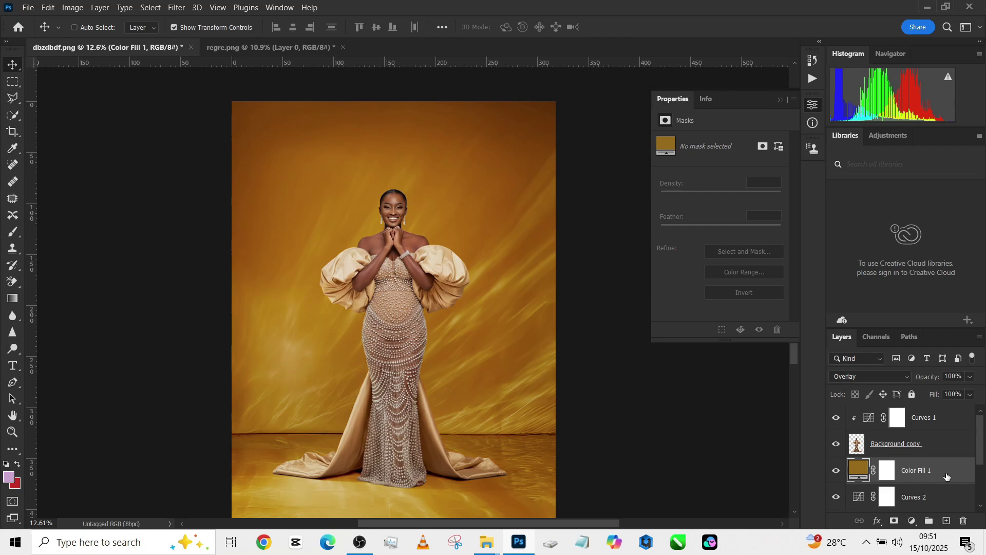
pyautogui.click(865, 378)
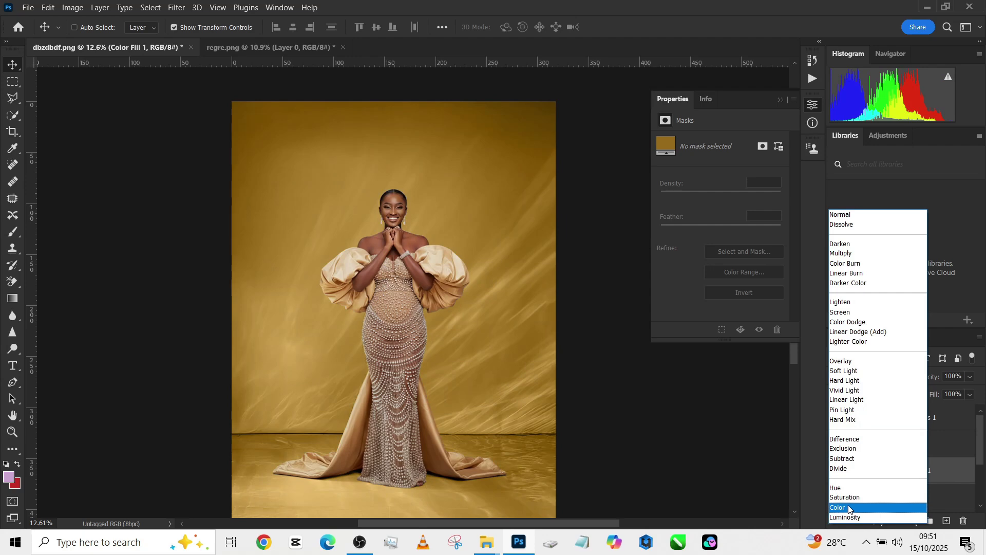
pyautogui.click(848, 507)
pyautogui.click(969, 376)
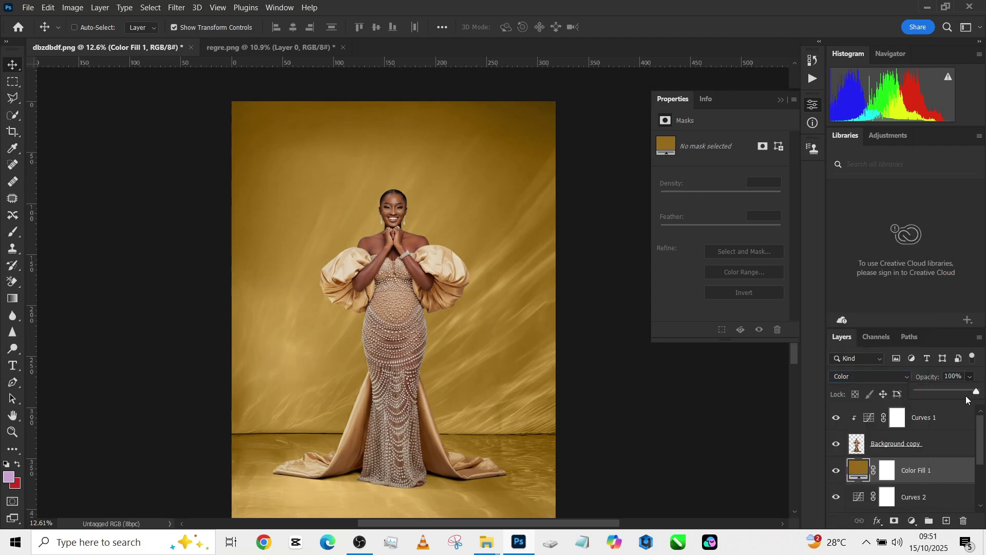
pyautogui.click(966, 394)
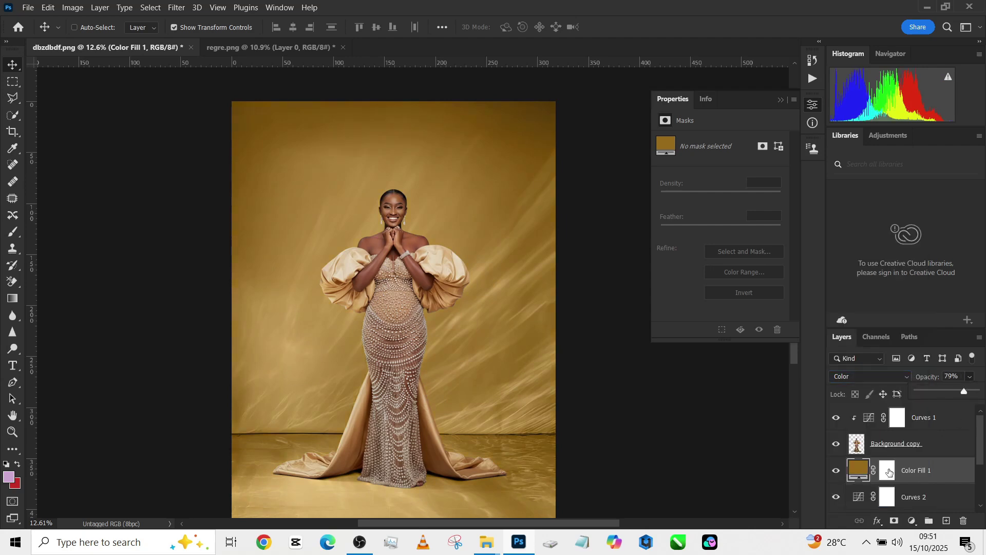
# Select the backdrop area above the floor line and add a Curves adjustment above Layer 2 mapping input 126 to 97
pyautogui.scroll(-3, 894, 491)
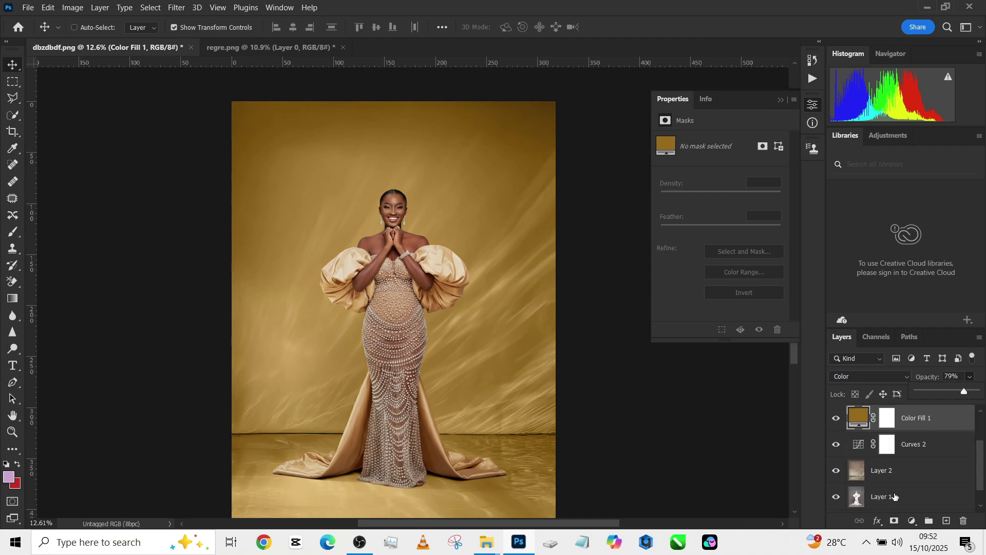
pyautogui.click(892, 451)
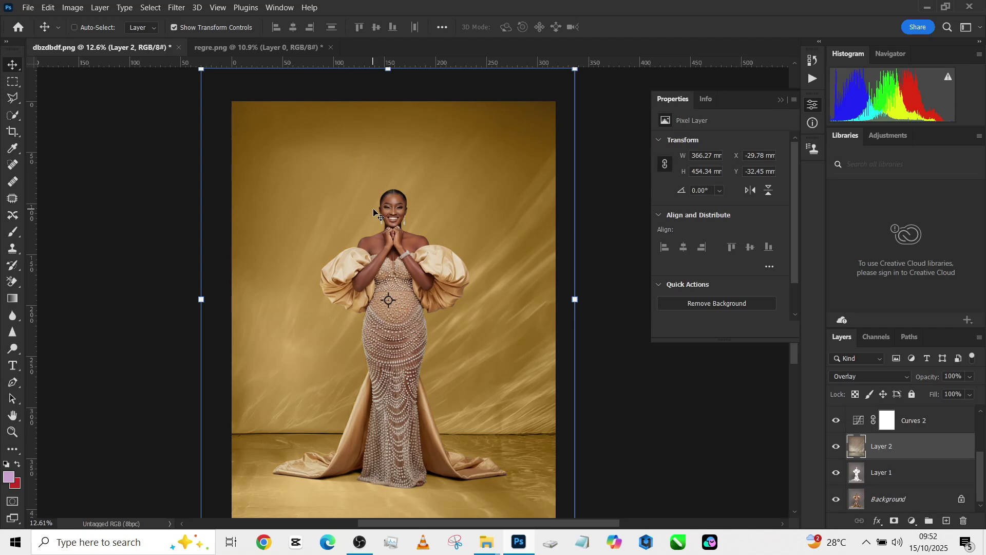
pyautogui.click(13, 82)
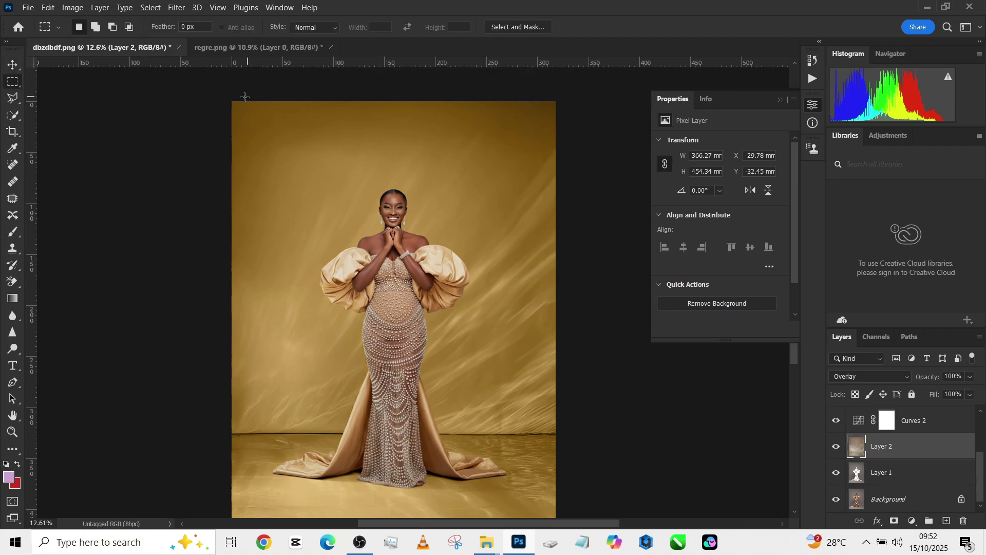
pyautogui.moveTo(232, 102); pyautogui.dragTo(578, 433)
pyautogui.click(912, 520)
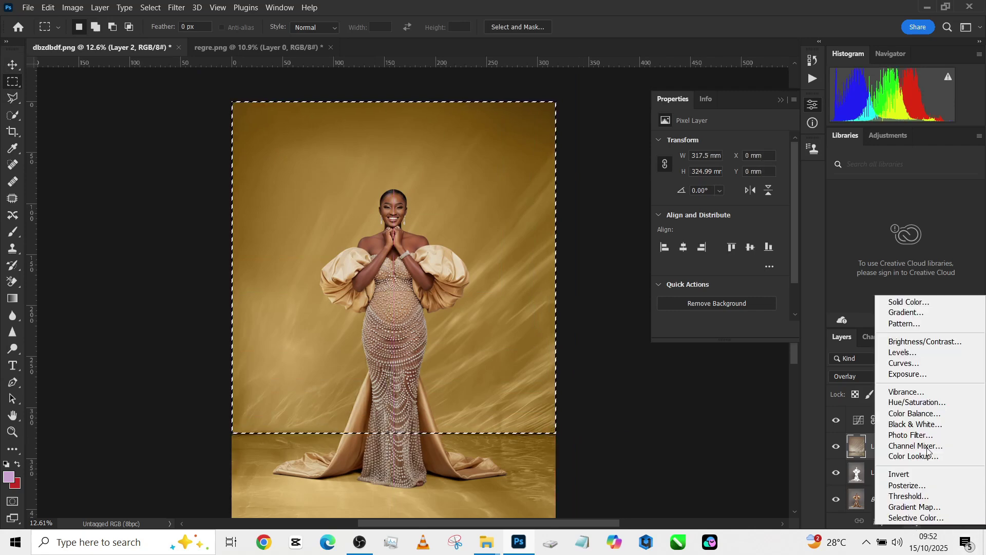
pyautogui.click(911, 363)
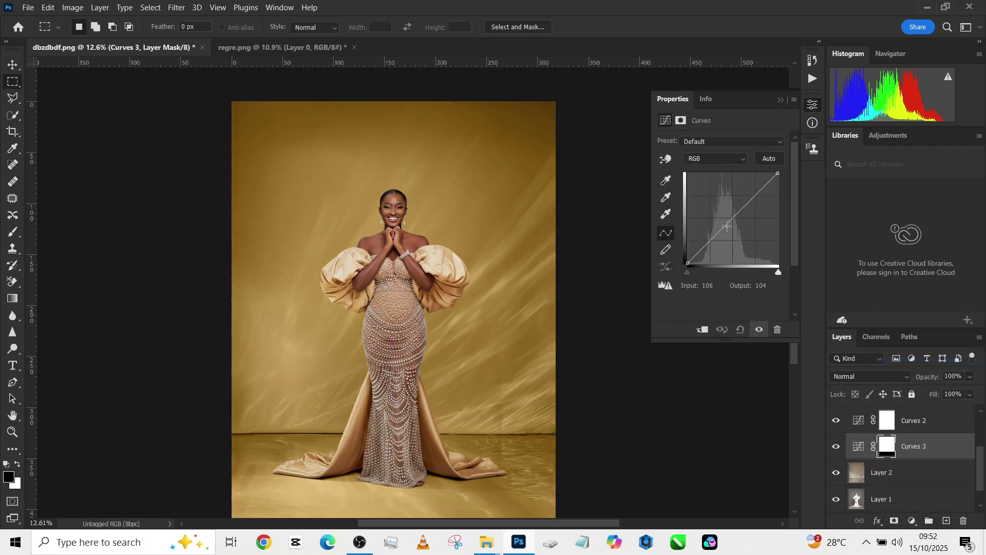
pyautogui.moveTo(732, 227); pyautogui.dragTo(733, 229)
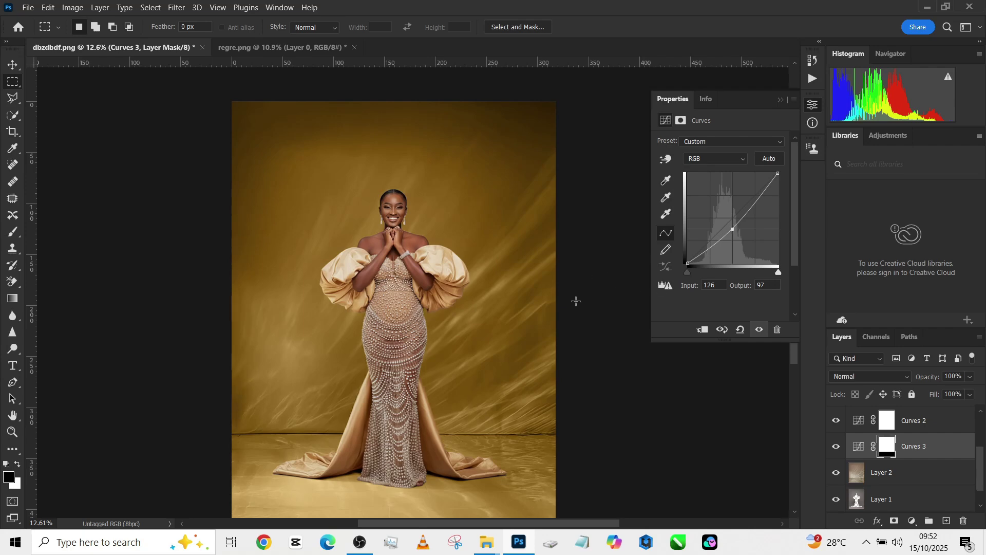
# Duplicate Layer 1, place the copy directly above Layer 2, and set its blend mode to Overlay
pyautogui.scroll(-1, 903, 484)
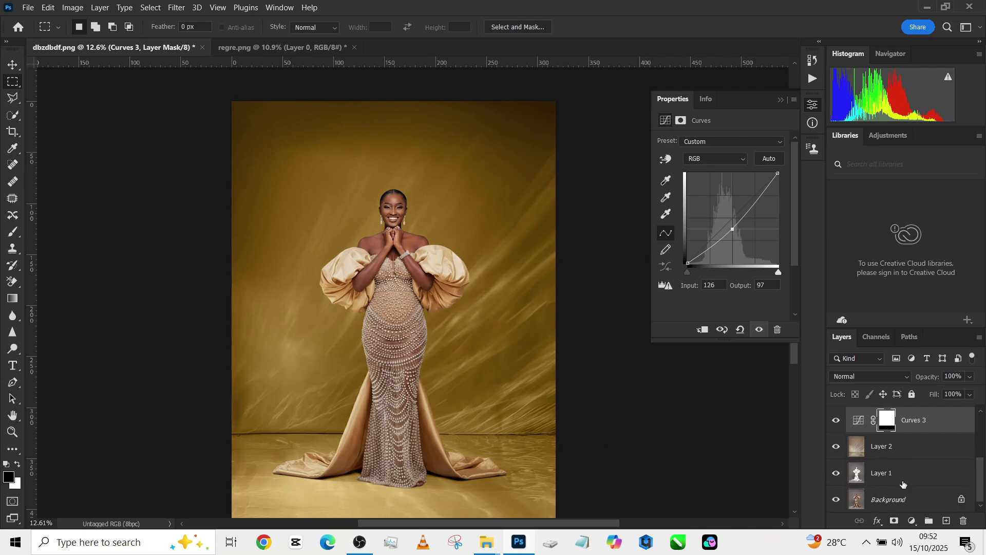
pyautogui.click(903, 477)
pyautogui.click(834, 474)
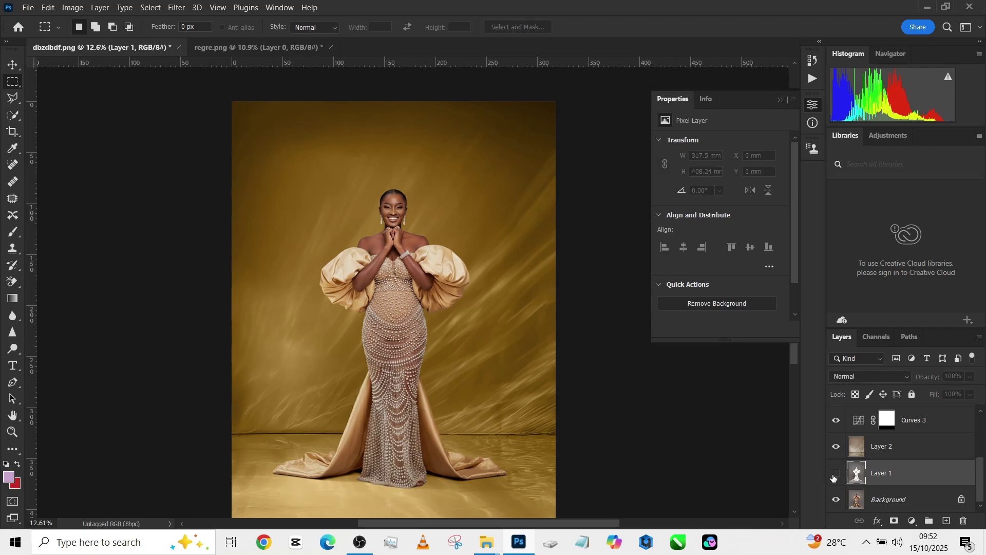
pyautogui.click(835, 473)
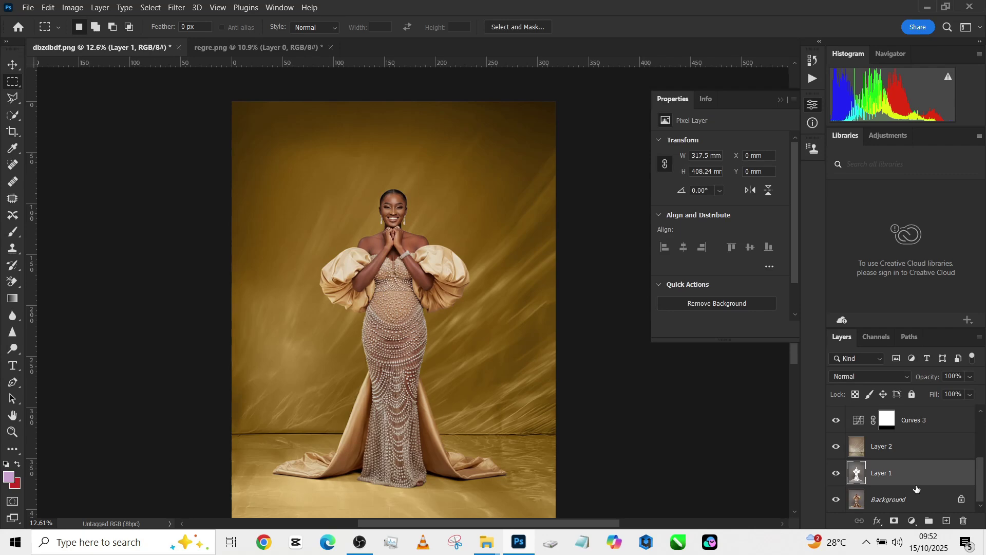
pyautogui.hotkey('ctrl', 'j')
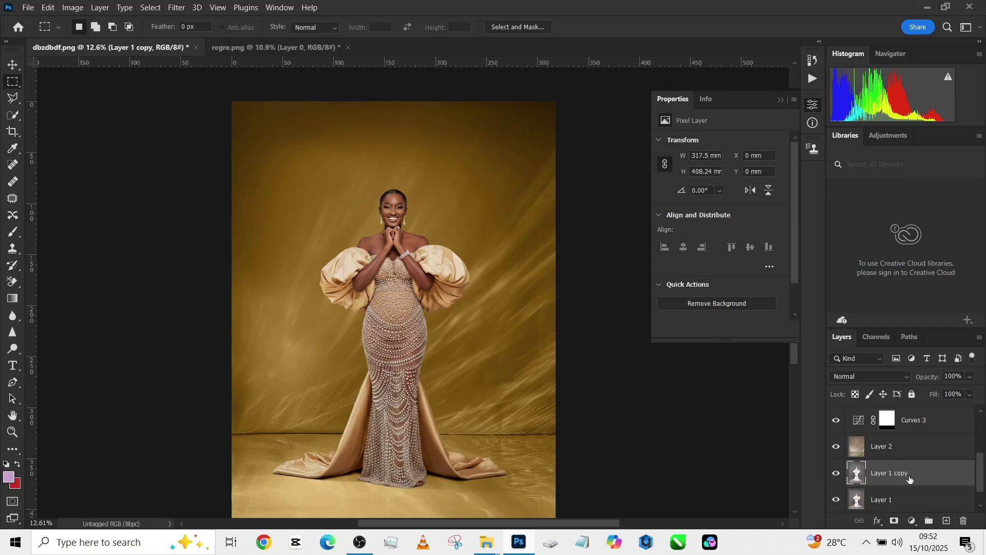
pyautogui.moveTo(909, 479); pyautogui.dragTo(912, 440)
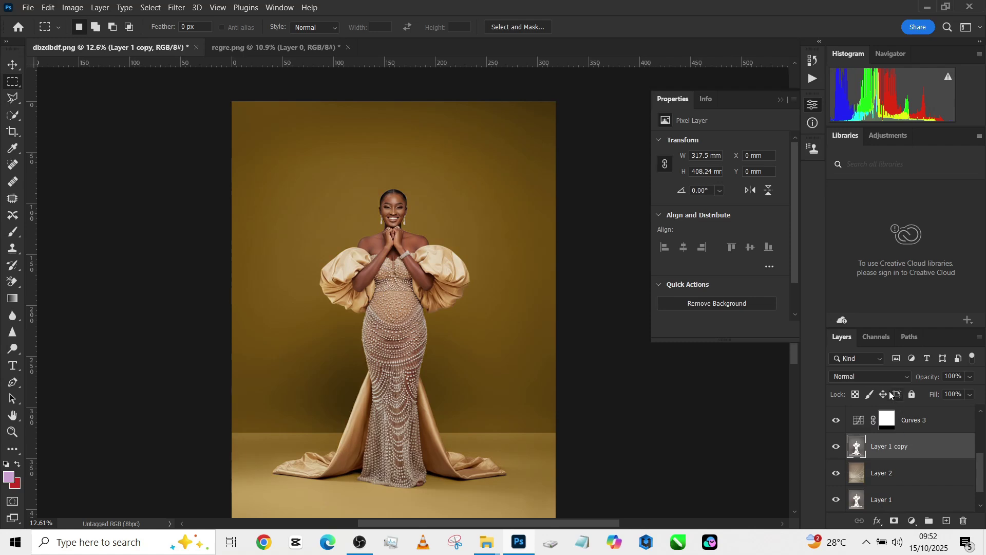
pyautogui.click(879, 380)
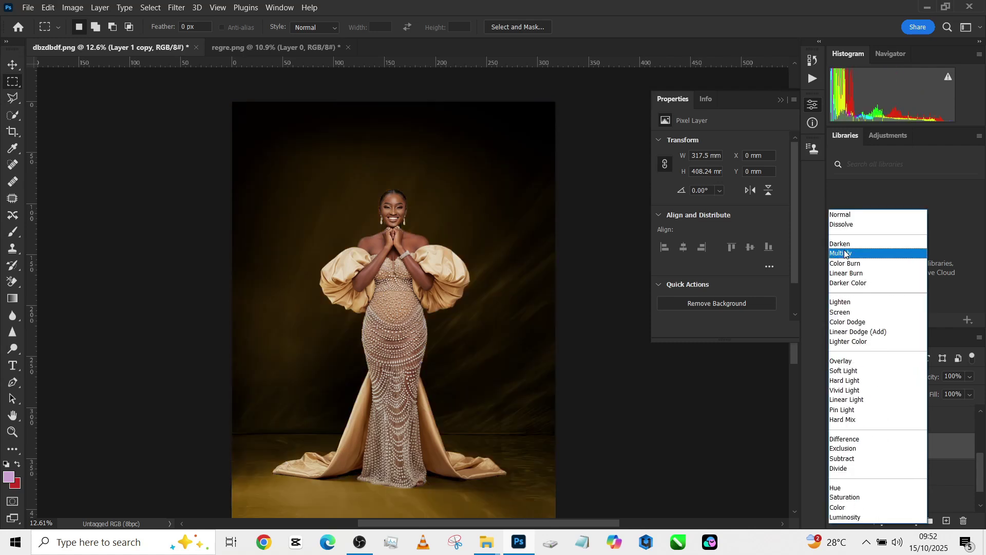
pyautogui.click(848, 361)
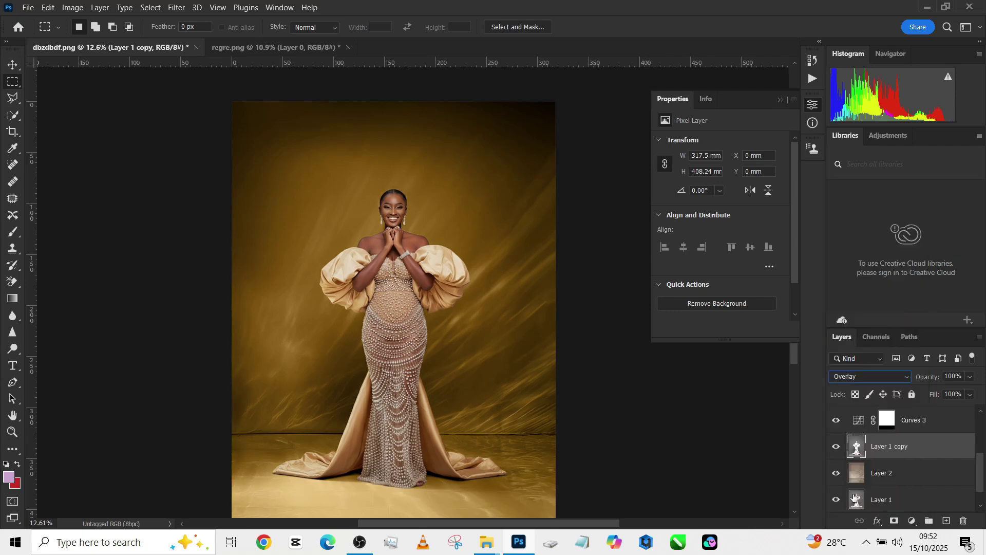
# Add a black mask to Layer 1 copy and paint the floor around the gown's train white with a 650 px brush
pyautogui.keyDown('alt'); pyautogui.click(894, 520); pyautogui.keyUp('alt')
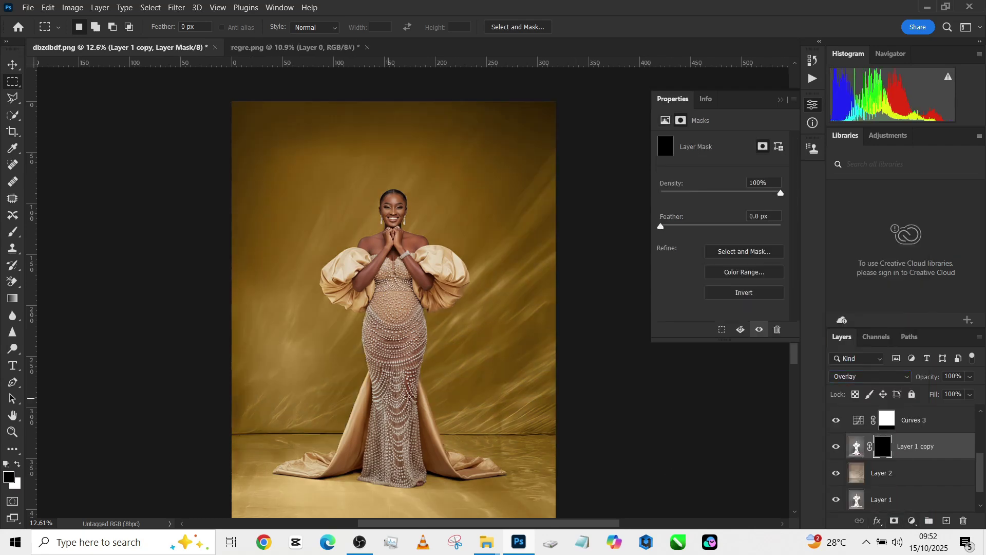
pyautogui.press('b')
pyautogui.hotkey('shift', 'b')
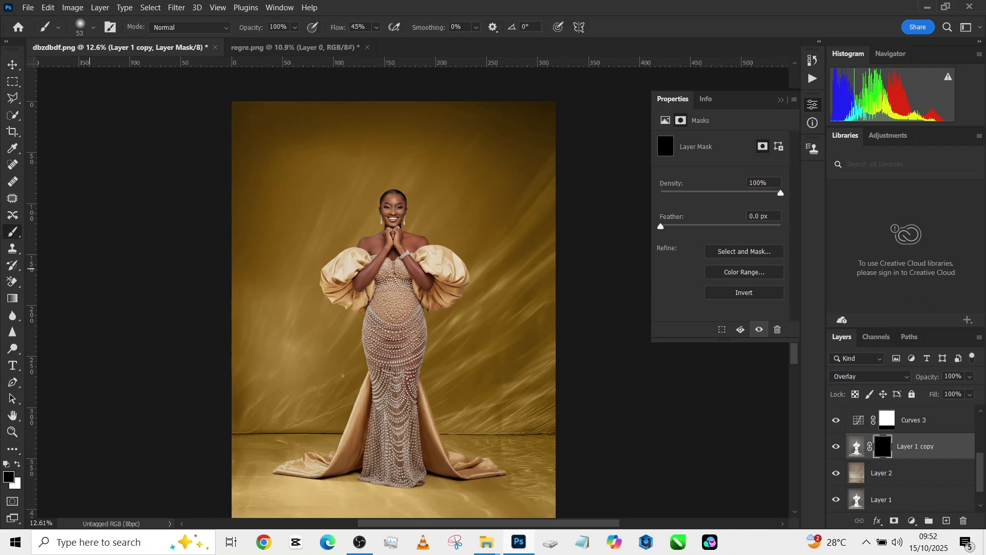
pyautogui.press('x')
pyautogui.keyDown('alt'); pyautogui.rightClick(409, 495); pyautogui.keyUp('alt')
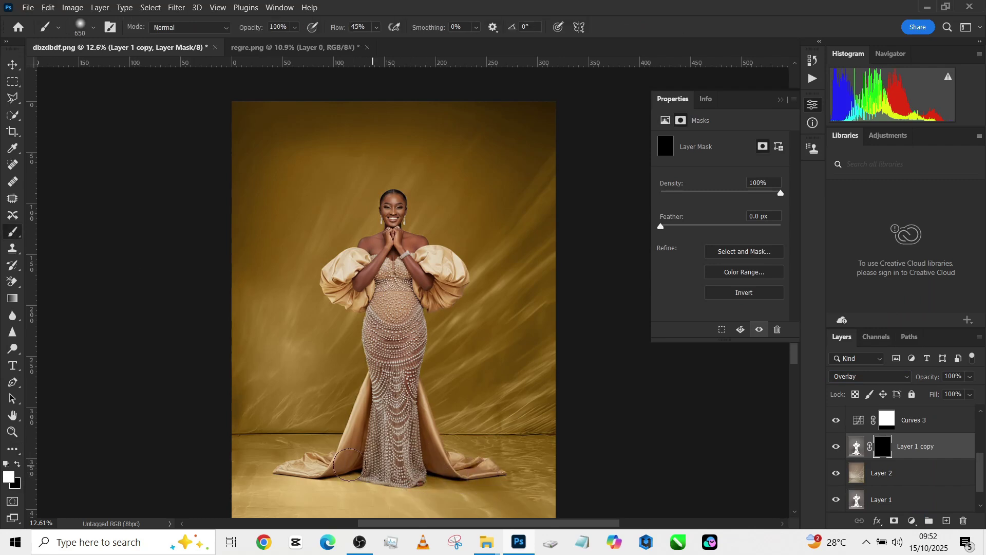
pyautogui.moveTo(320, 464)
pyautogui.mouseDown()
pyautogui.moveTo(280, 465)
pyautogui.moveTo(368, 471)
pyautogui.moveTo(280, 444)
pyautogui.mouseUp()
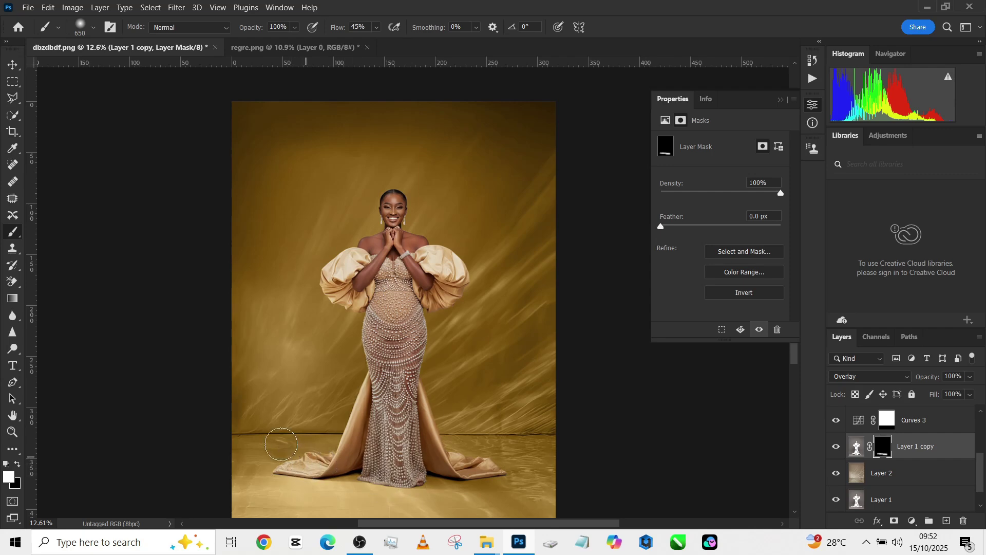
pyautogui.press('x')
pyautogui.press('x')
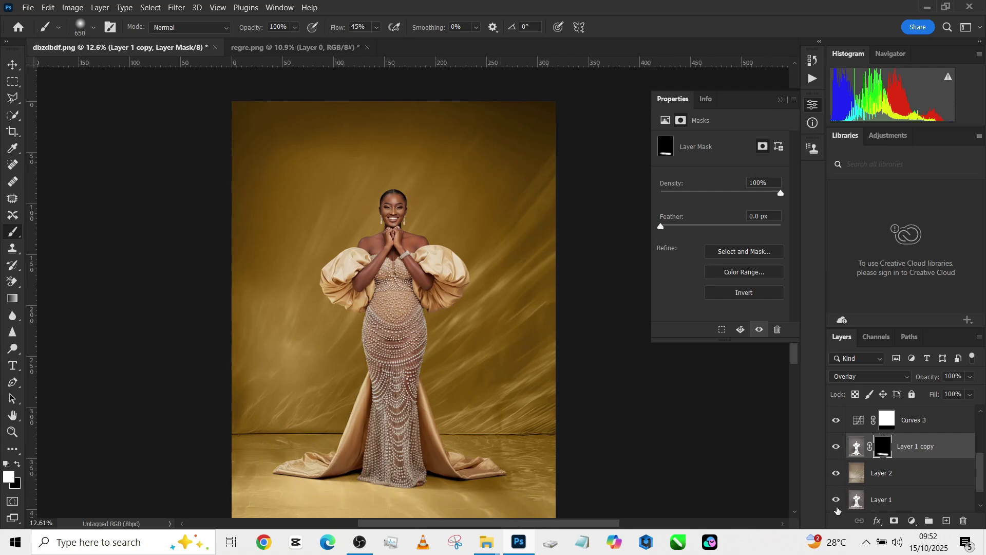
# Compare the edit with Layer 1 alone and examine the blended backdrop around the subject
pyautogui.keyDown('alt'); pyautogui.click(836, 499); pyautogui.keyUp('alt')
pyautogui.keyDown('alt'); pyautogui.click(836, 500); pyautogui.keyUp('alt')
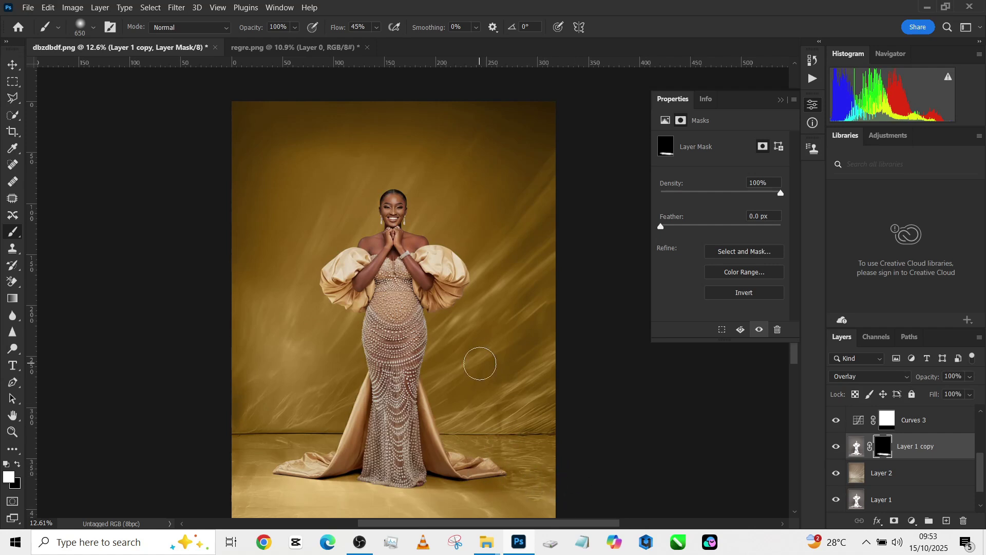
pyautogui.press('x')
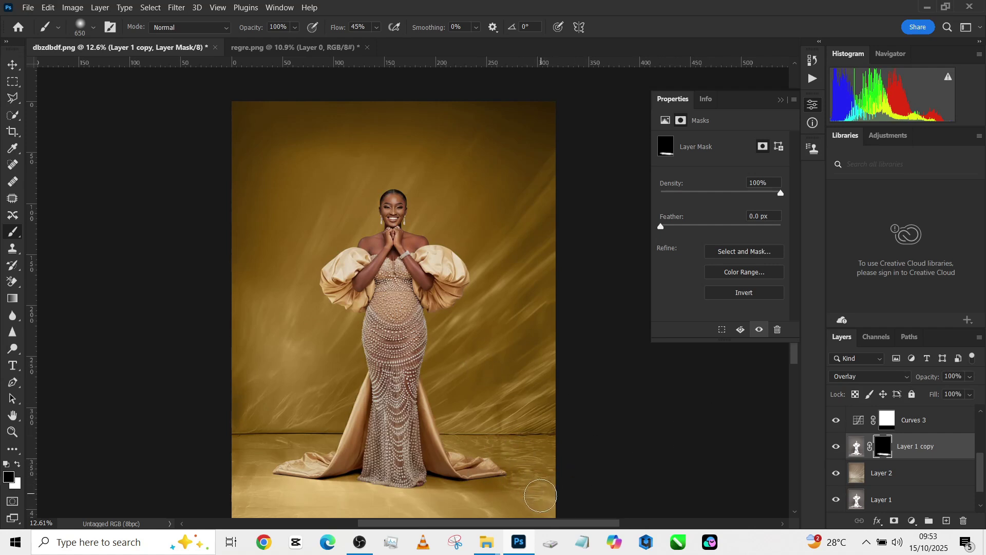
pyautogui.scroll(4, 853, 441)
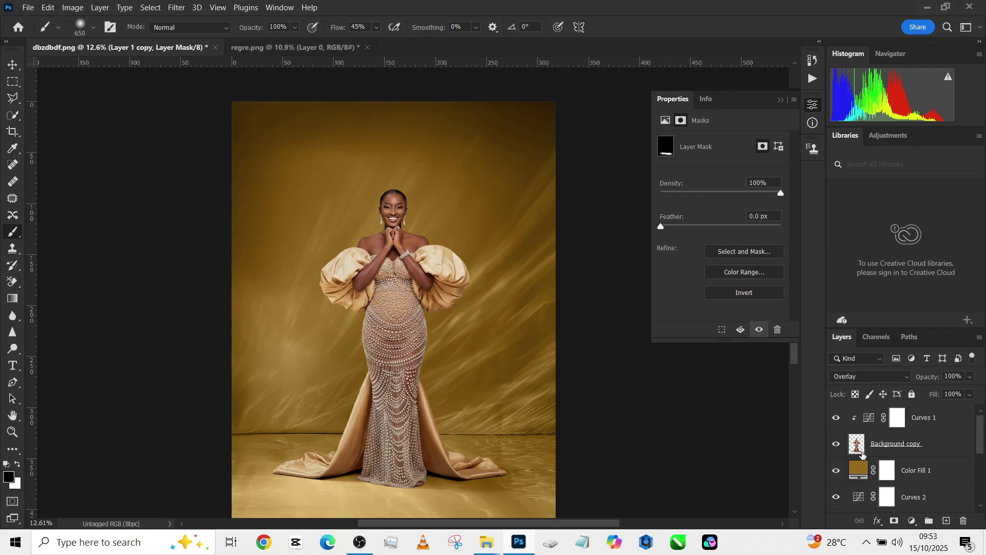
pyautogui.scroll(3, 429, 241)
pyautogui.scroll(-4, 430, 241)
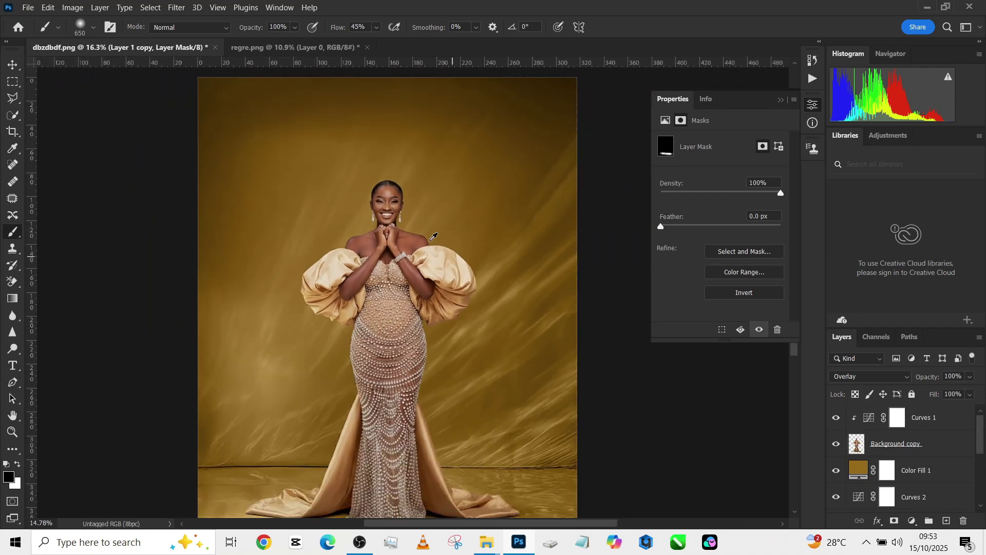
pyautogui.scroll(1, 428, 241)
pyautogui.moveTo(431, 322); pyautogui.dragTo(422, 306)
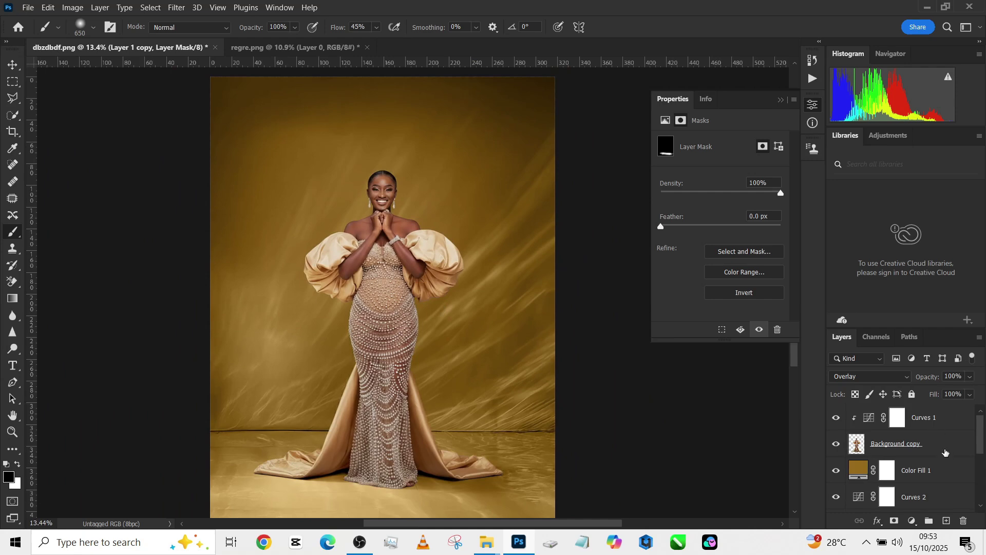
# Compare the image with and without Color Fill 1 and lower that layer's opacity to 65%
pyautogui.click(945, 452)
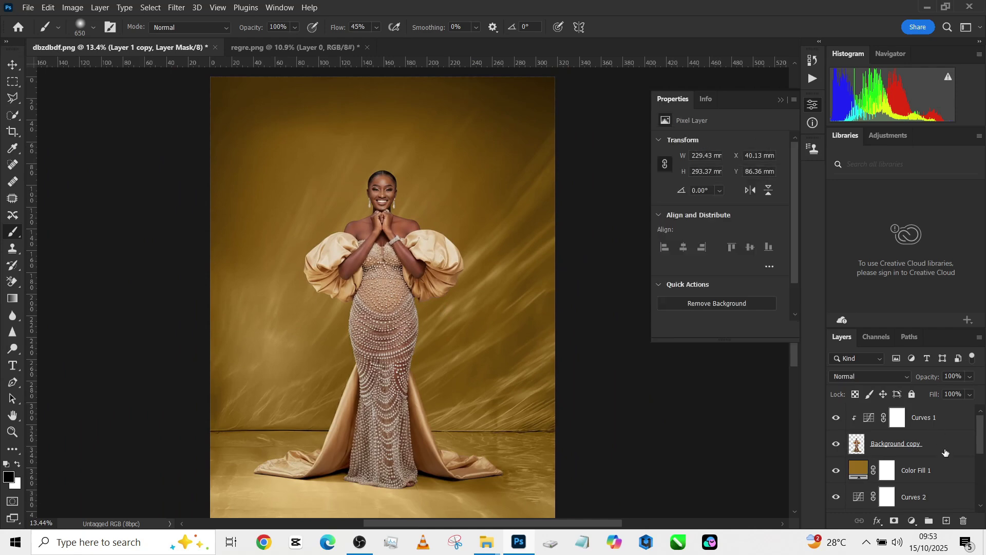
pyautogui.click(839, 471)
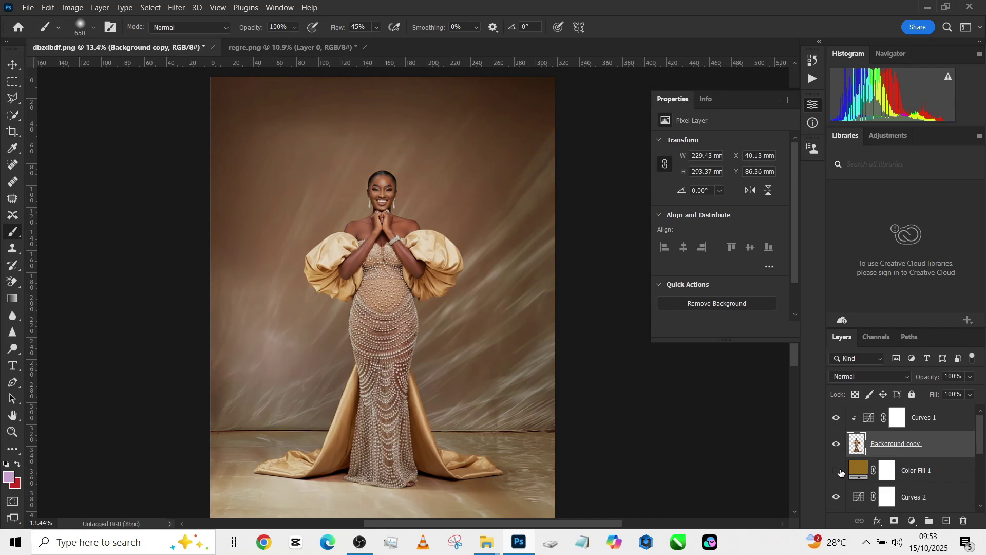
pyautogui.click(837, 471)
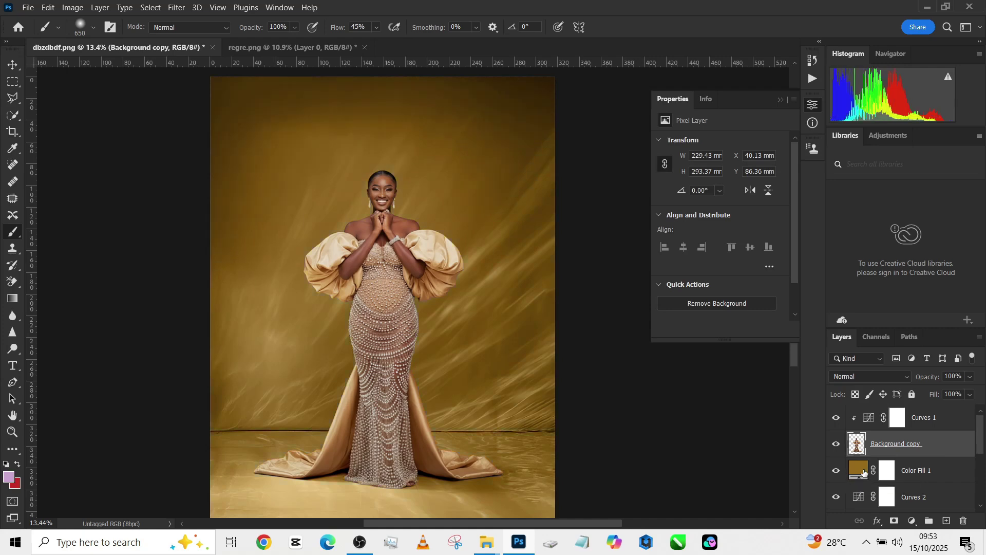
pyautogui.click(945, 471)
pyautogui.click(970, 378)
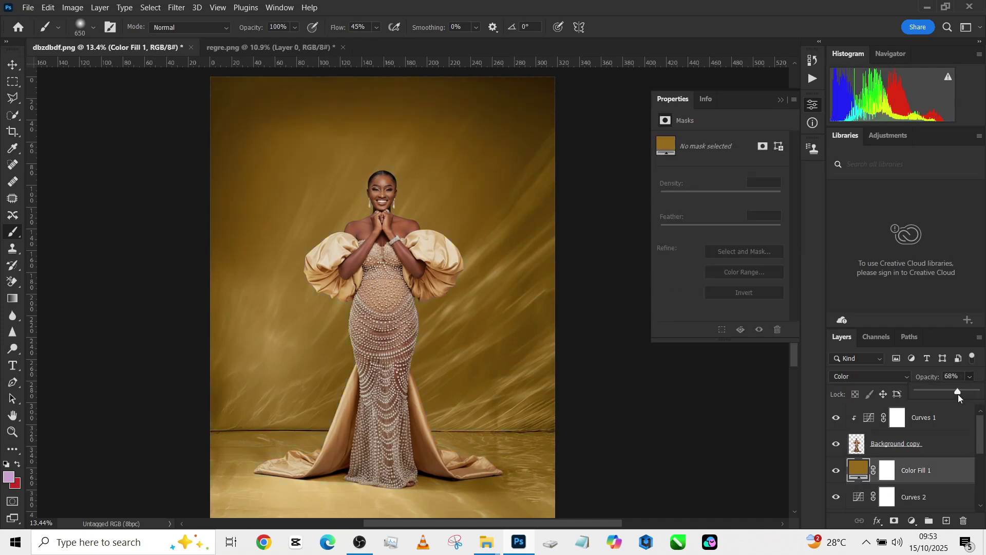
pyautogui.moveTo(958, 394); pyautogui.dragTo(956, 395)
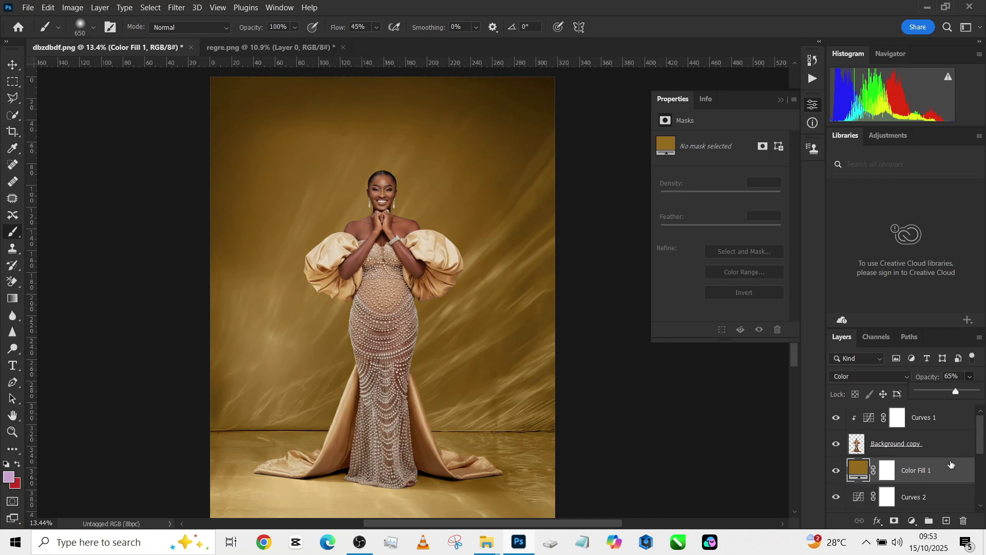
# Duplicate Color Fill 1 to the top of the layer stack and set the copy to Overlay at 25% opacity
pyautogui.hotkey('ctrl', 'j')
pyautogui.moveTo(955, 471); pyautogui.dragTo(959, 406)
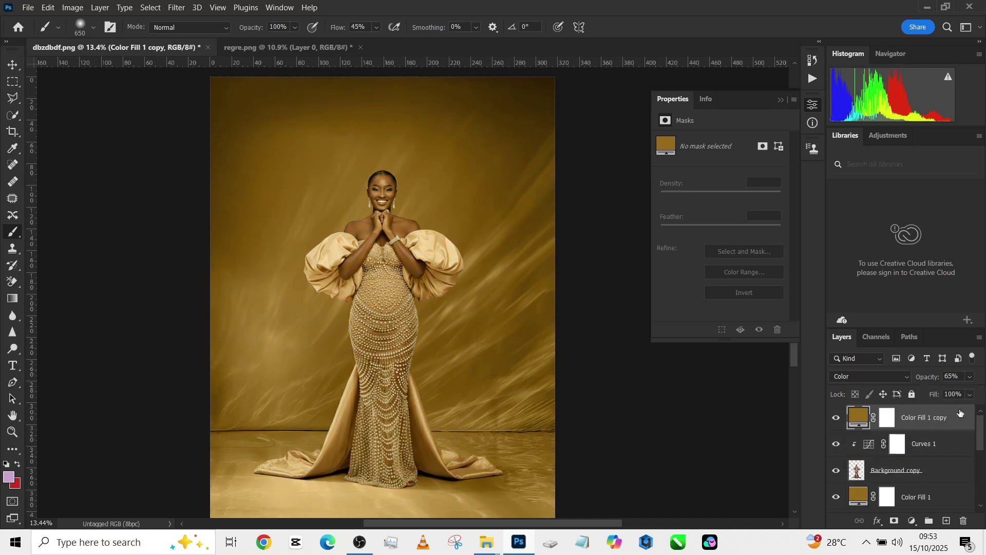
pyautogui.click(871, 371)
pyautogui.click(848, 363)
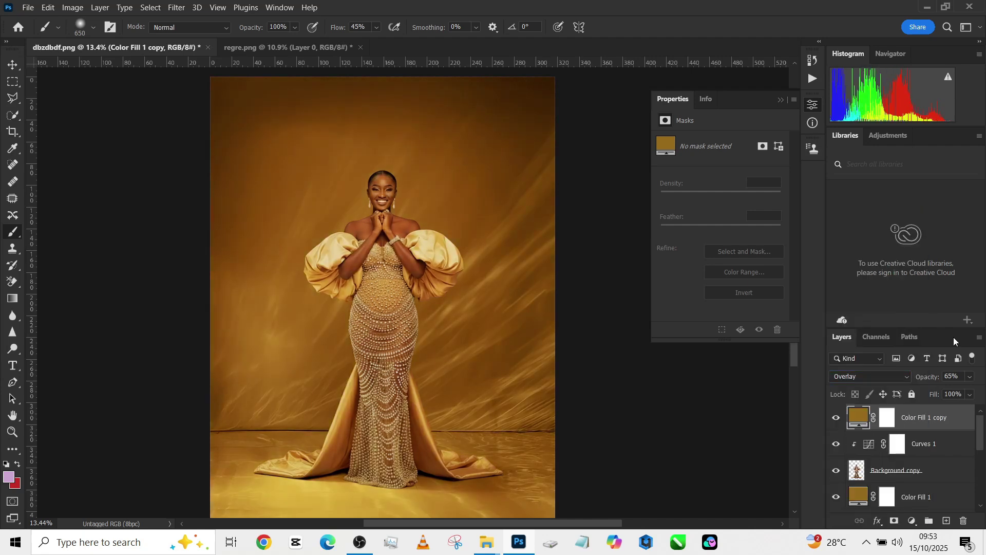
pyautogui.click(970, 377)
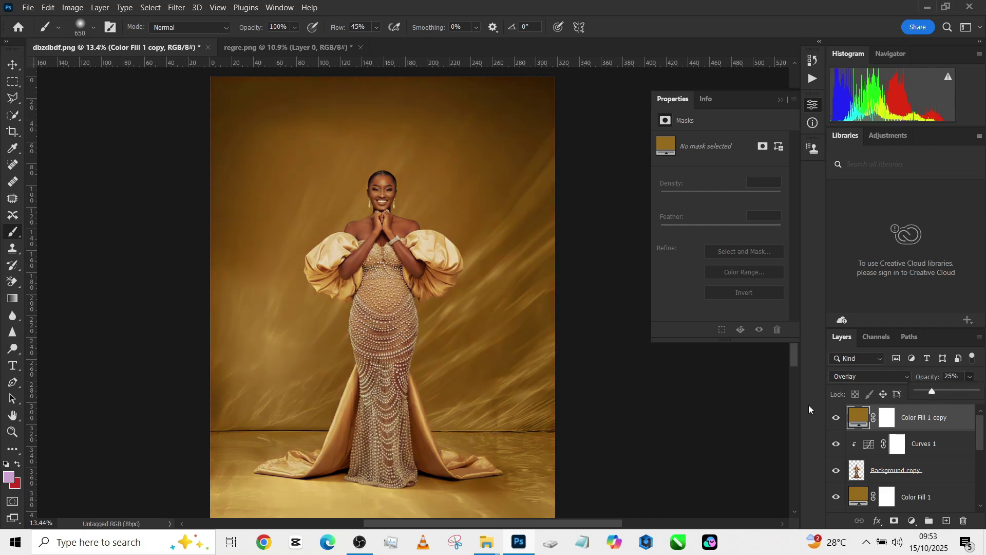
# Compare the image with and without Color Fill 1 copy and lower that layer's fill to 66%
pyautogui.click(835, 418)
pyautogui.click(835, 418)
pyautogui.moveTo(970, 395); pyautogui.dragTo(957, 409)
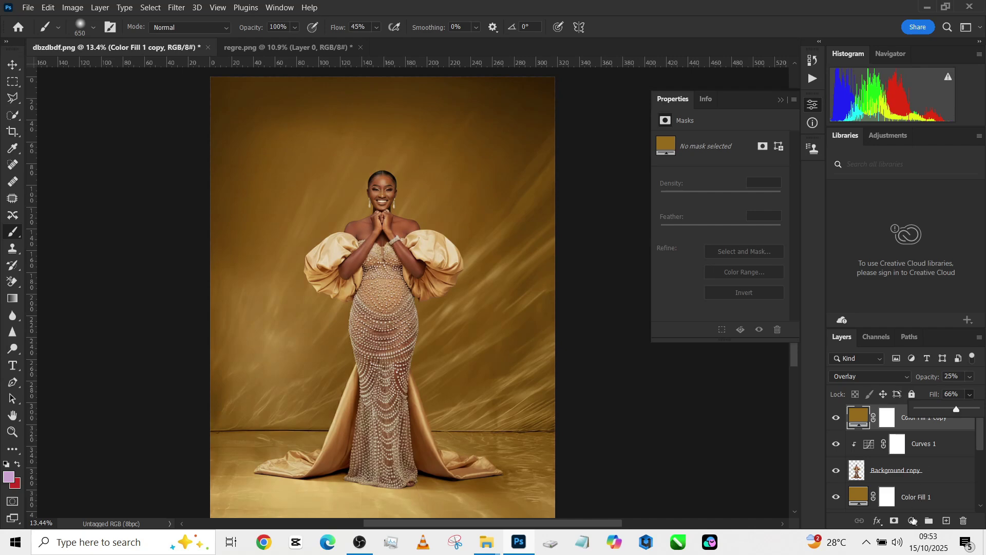
# Add a Color Lookup adjustment layer above Color Fill 1 copy, try several 3D LUTs and choose filmstock_50.3dl
pyautogui.click(912, 520)
pyautogui.click(913, 453)
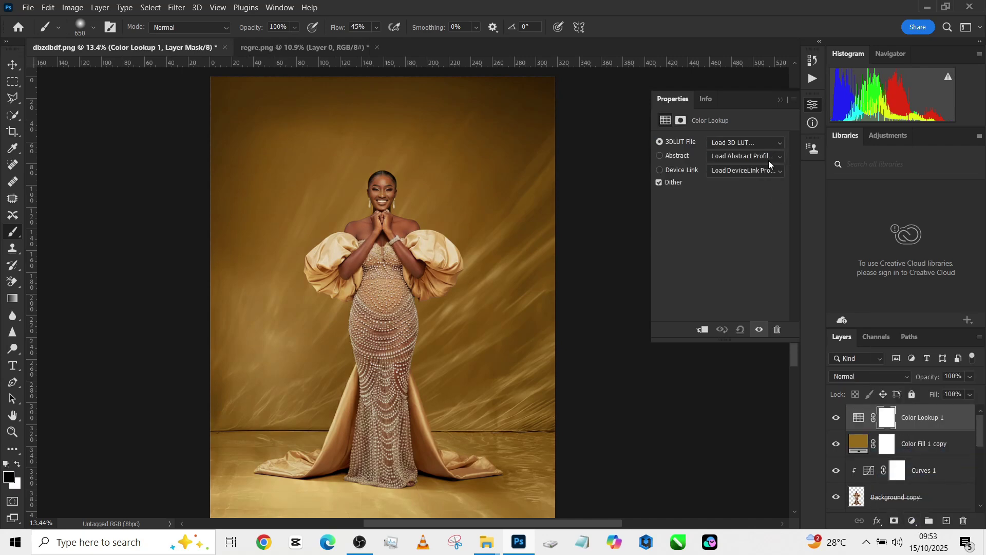
pyautogui.click(747, 144)
pyautogui.click(742, 192)
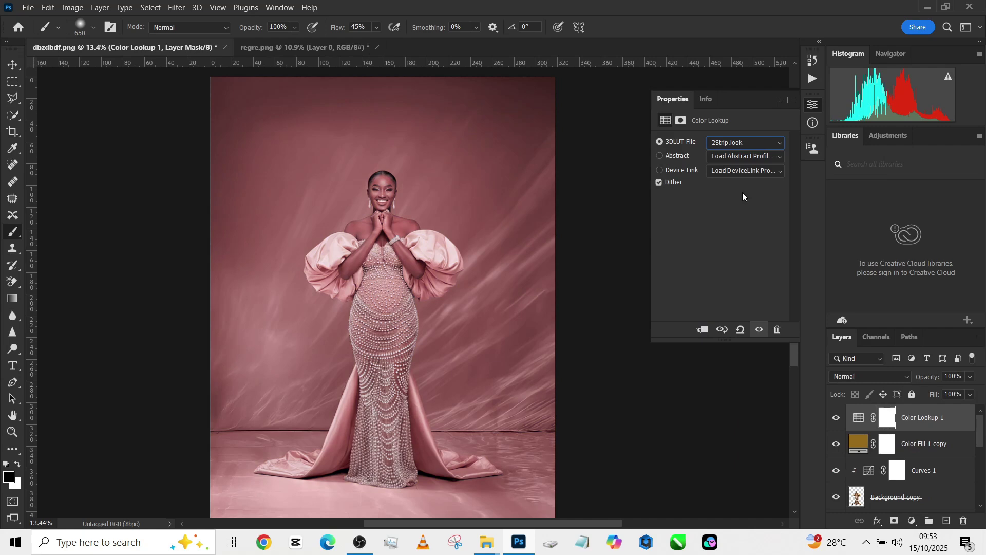
pyautogui.press('Down')
pyautogui.press('Down')
pyautogui.press('Down')
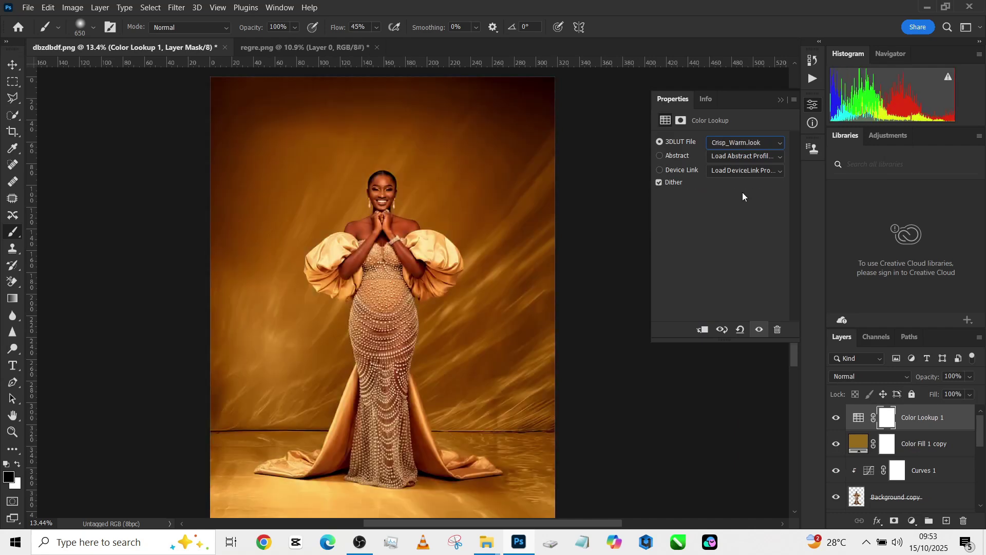
pyautogui.press('Down')
pyautogui.press('Down')
pyautogui.press('Down')
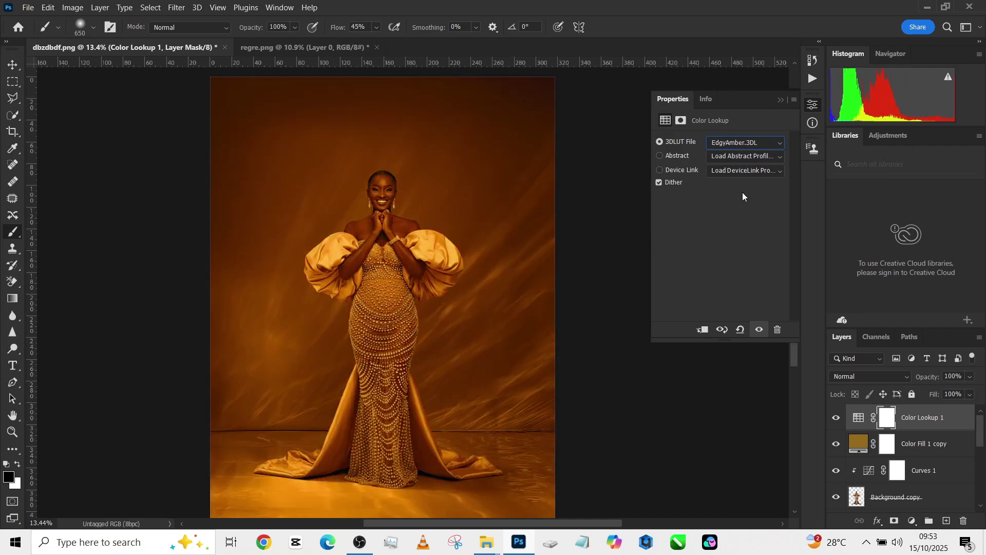
pyautogui.press('Down')
pyautogui.press('Down')
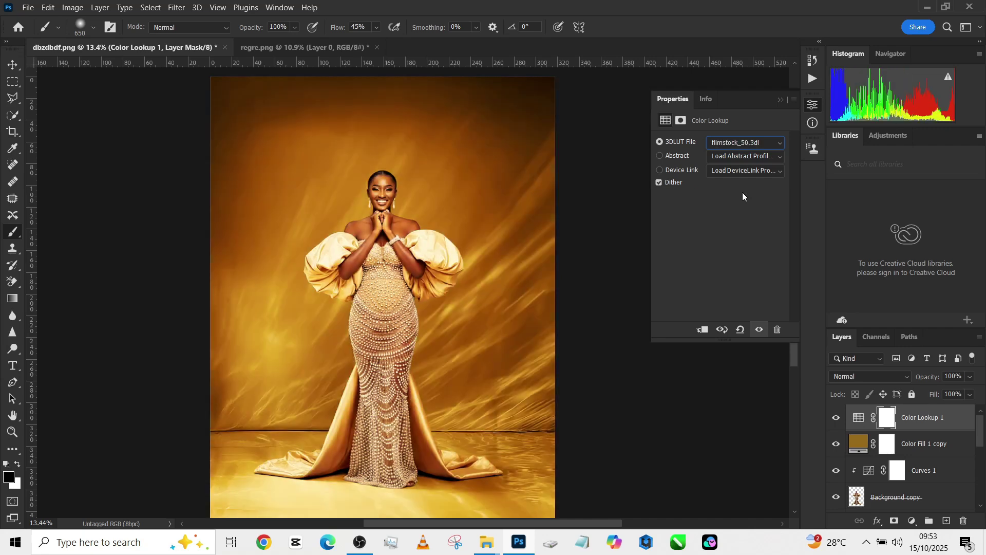
pyautogui.press('Down')
pyautogui.press('Up')
# Lower Color Lookup 1's fill to 14%, comparing the image with and without the layer
pyautogui.click(969, 394)
pyautogui.moveTo(951, 405); pyautogui.dragTo(930, 406)
pyautogui.click(836, 418)
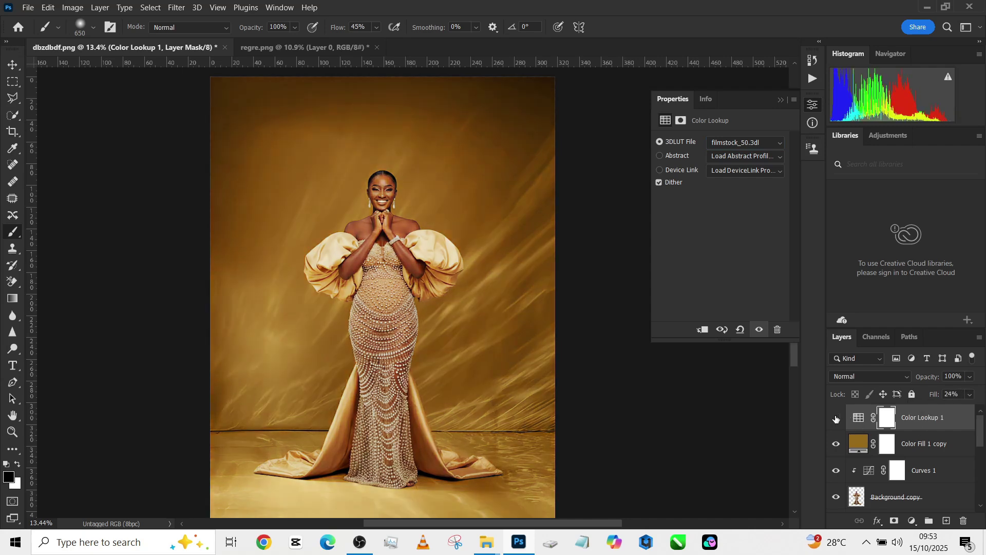
pyautogui.click(836, 417)
pyautogui.scroll(2, 443, 252)
pyautogui.scroll(-2, 443, 252)
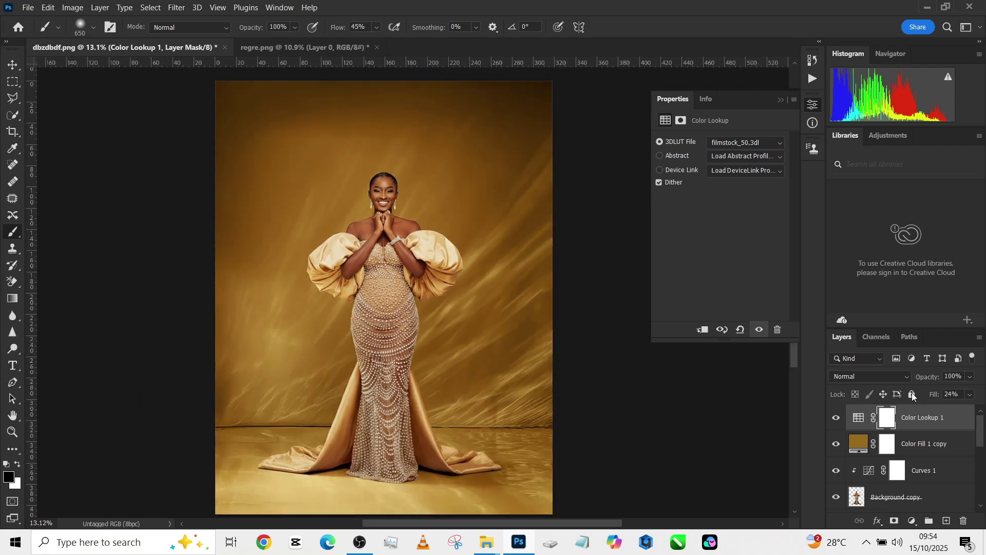
pyautogui.click(969, 396)
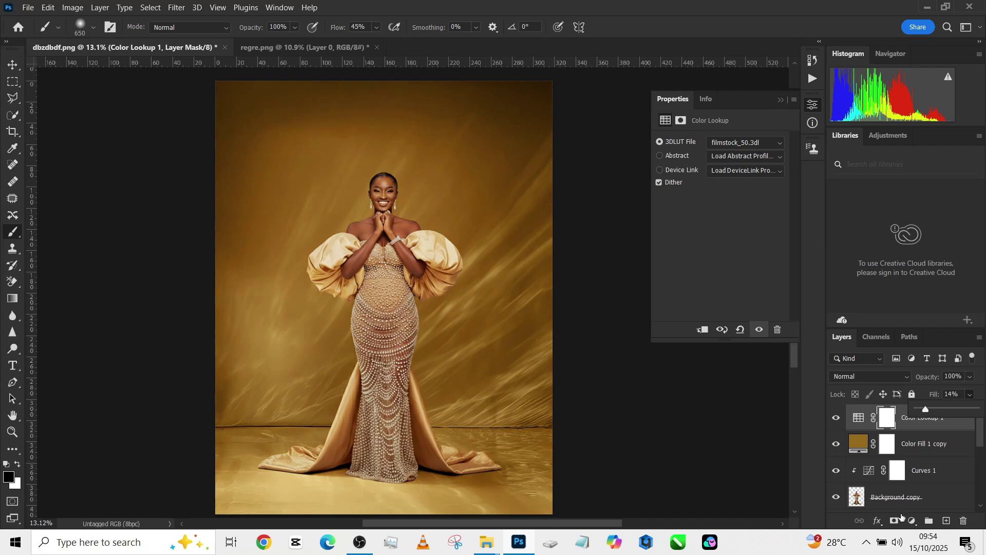
# Add a Gradient Map adjustment layer at the top of the stack and set it to Soft Light
pyautogui.click(912, 520)
pyautogui.click(901, 502)
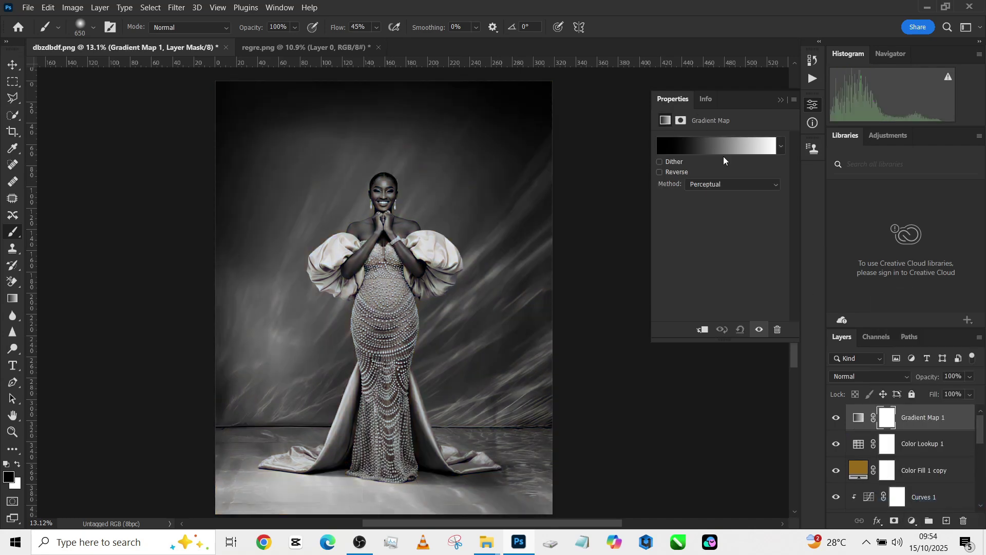
pyautogui.click(870, 377)
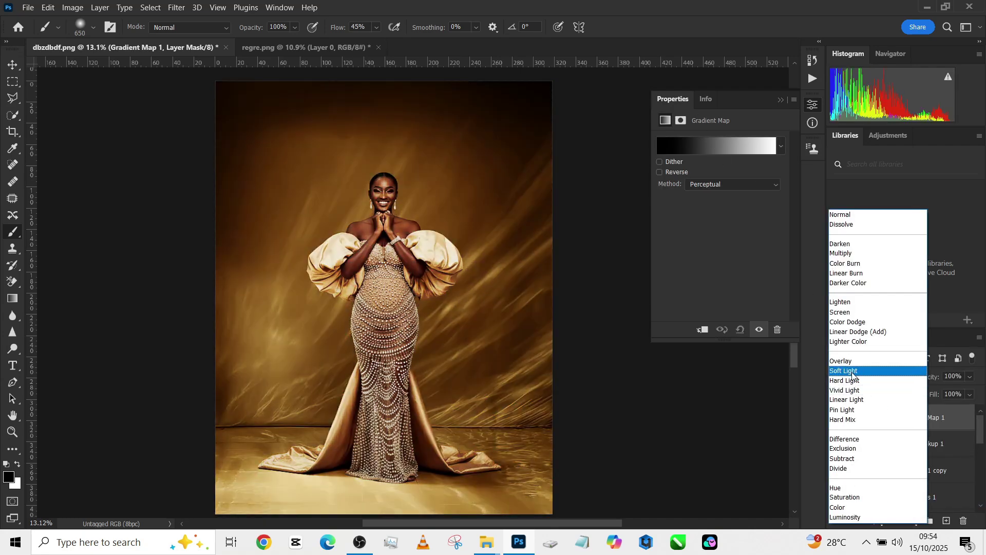
pyautogui.click(852, 371)
# Change the Gradient Map's gradient type to Noise with a roughness of 35%
pyautogui.click(711, 146)
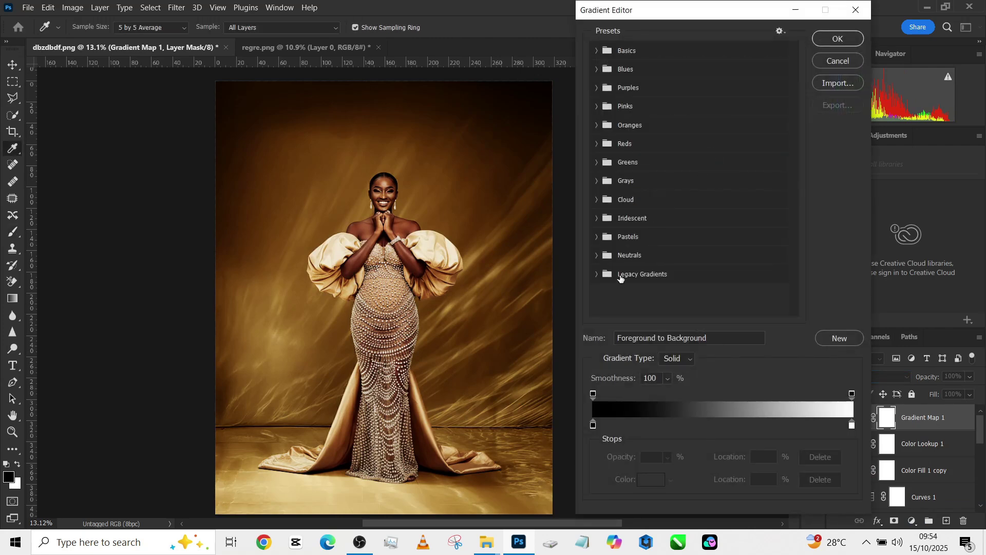
pyautogui.scroll(-1, 647, 257)
pyautogui.click(679, 362)
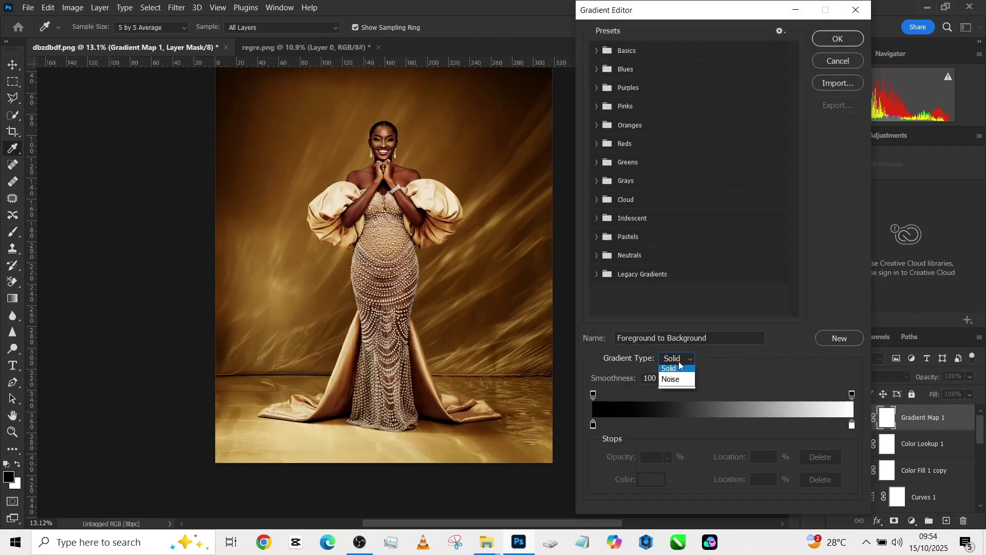
pyautogui.click(673, 379)
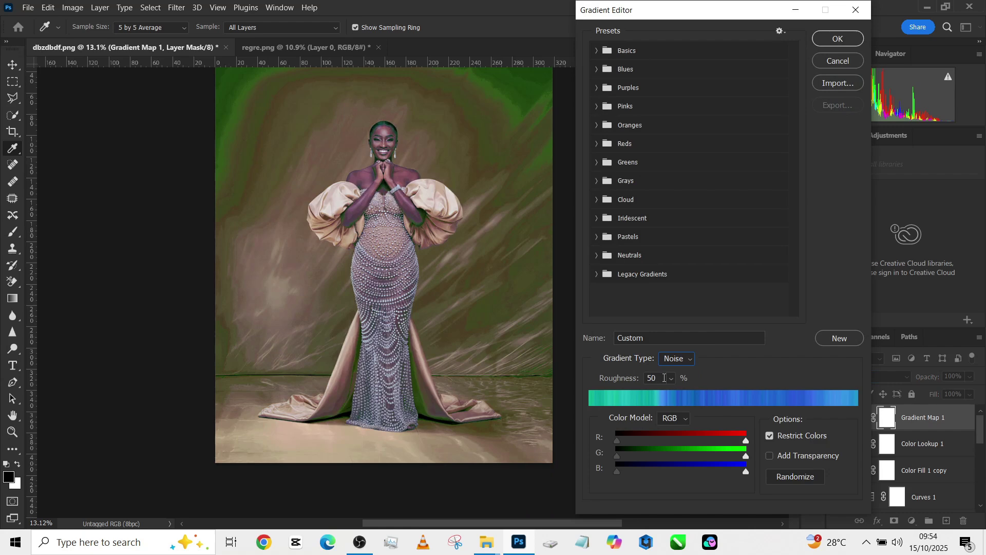
pyautogui.click(664, 378)
pyautogui.write('35')
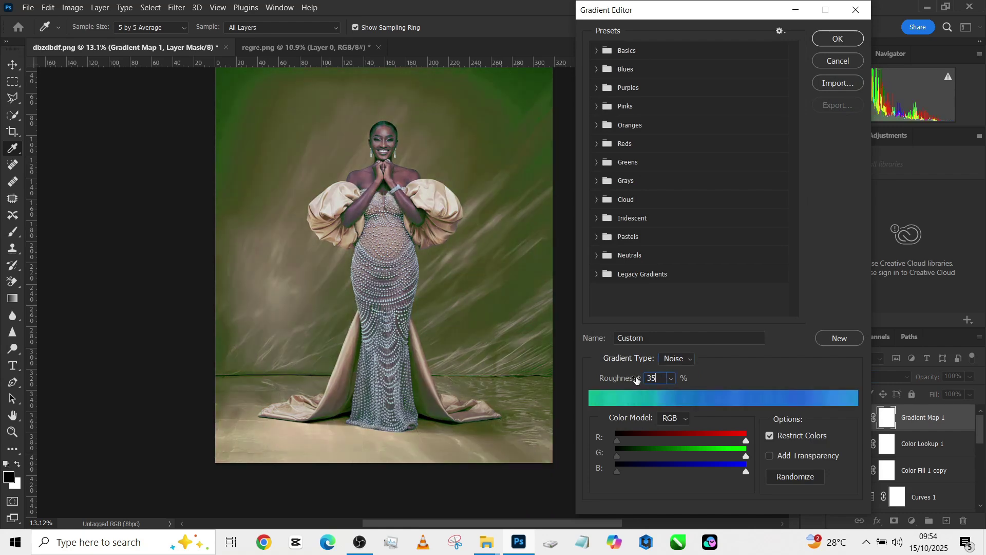
pyautogui.press('Return')
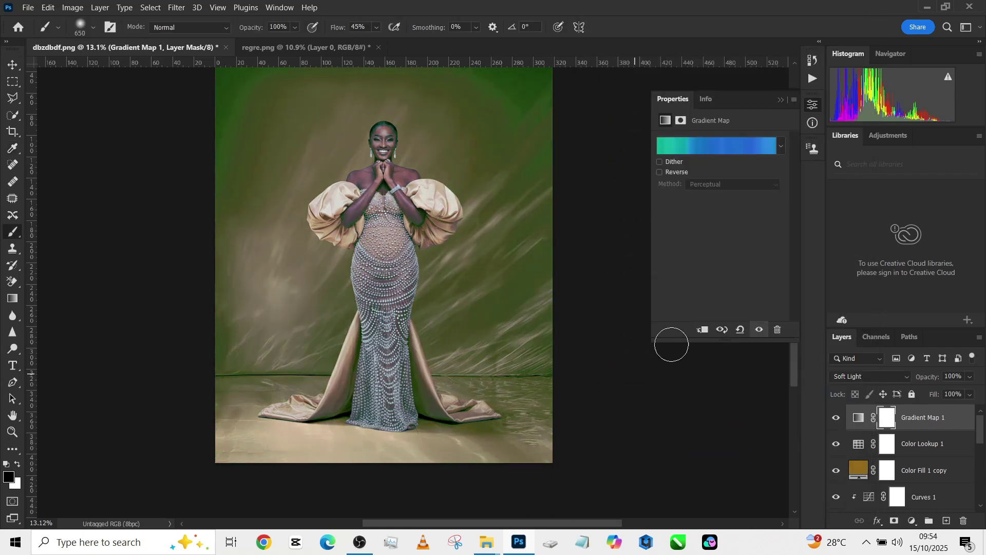
# Randomize the Gradient Map's noise gradient and lower the layer's fill to 43%
pyautogui.click(740, 145)
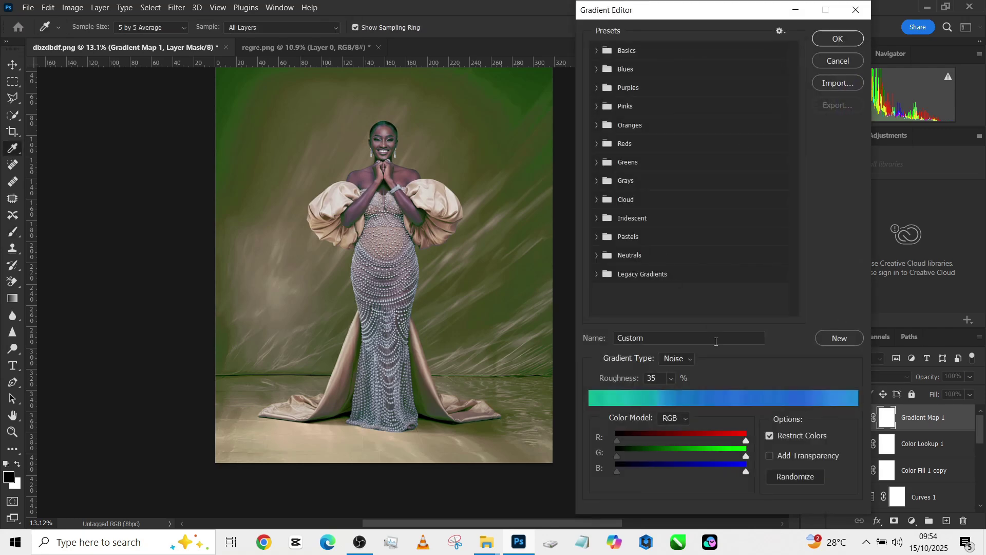
pyautogui.click(784, 470)
pyautogui.click(785, 473)
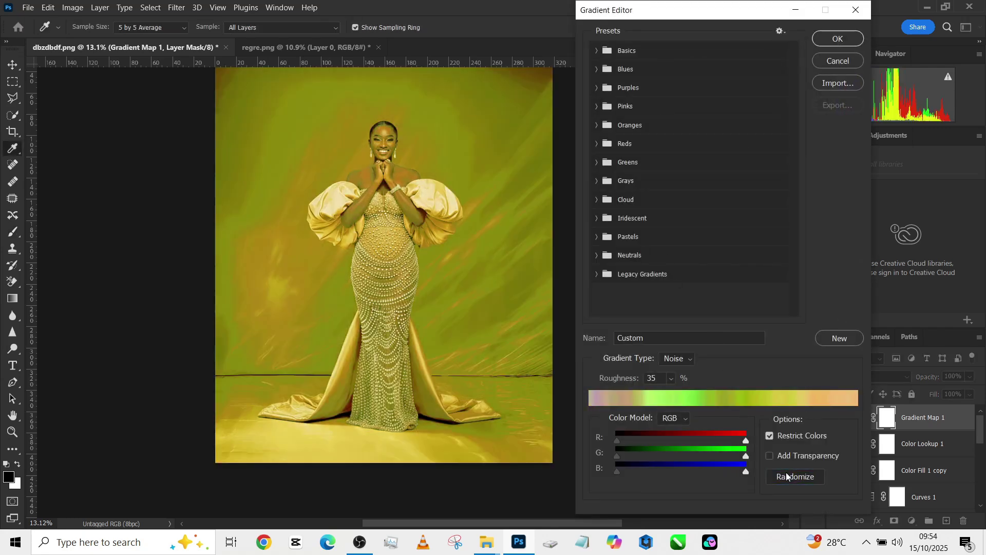
pyautogui.click(786, 472)
pyautogui.press('Return')
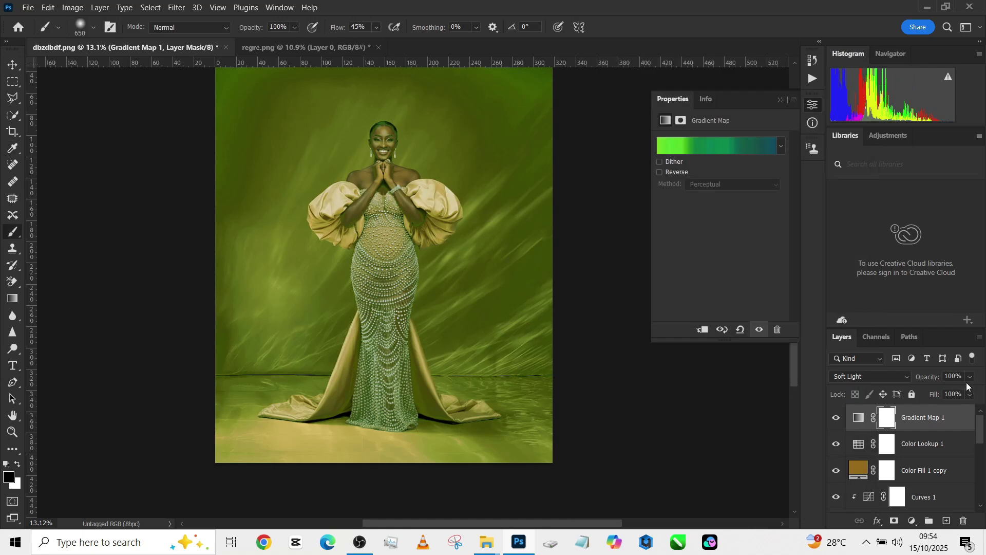
pyautogui.moveTo(942, 406); pyautogui.dragTo(943, 407)
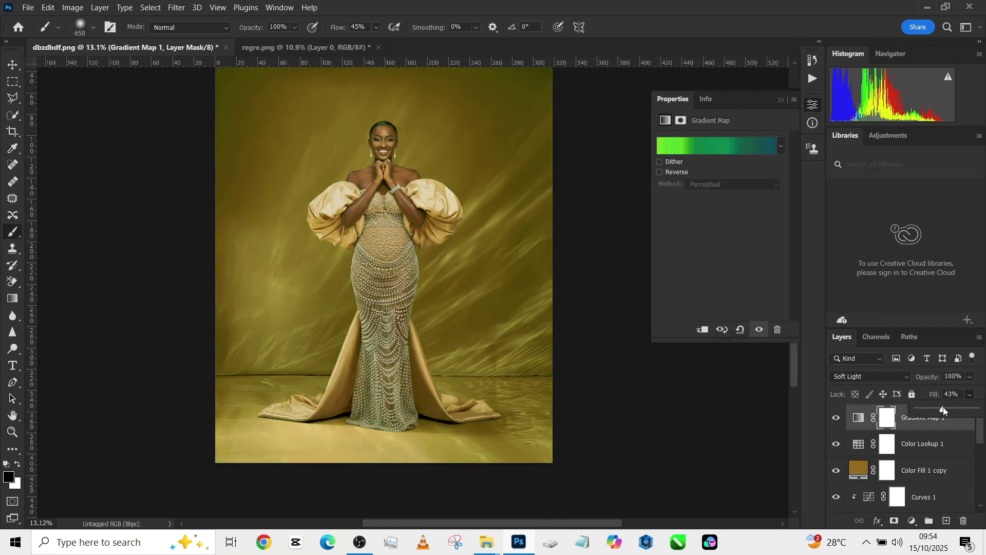
# Randomize the noise gradient again for orange-gold tones and narrow its RGB channel ranges, cutting most of the blue
pyautogui.click(735, 146)
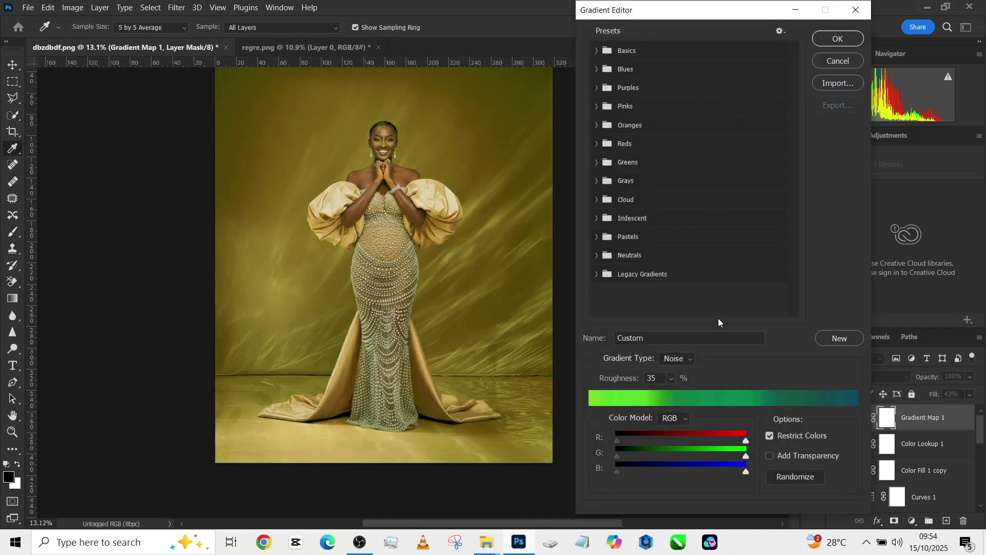
pyautogui.click(800, 475)
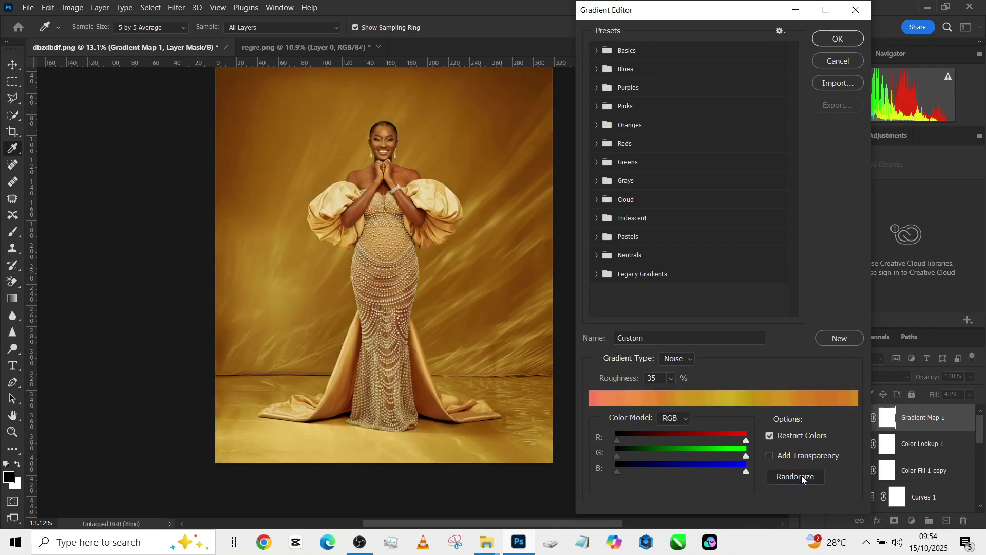
pyautogui.click(801, 475)
pyautogui.click(801, 476)
pyautogui.moveTo(743, 442); pyautogui.dragTo(723, 456)
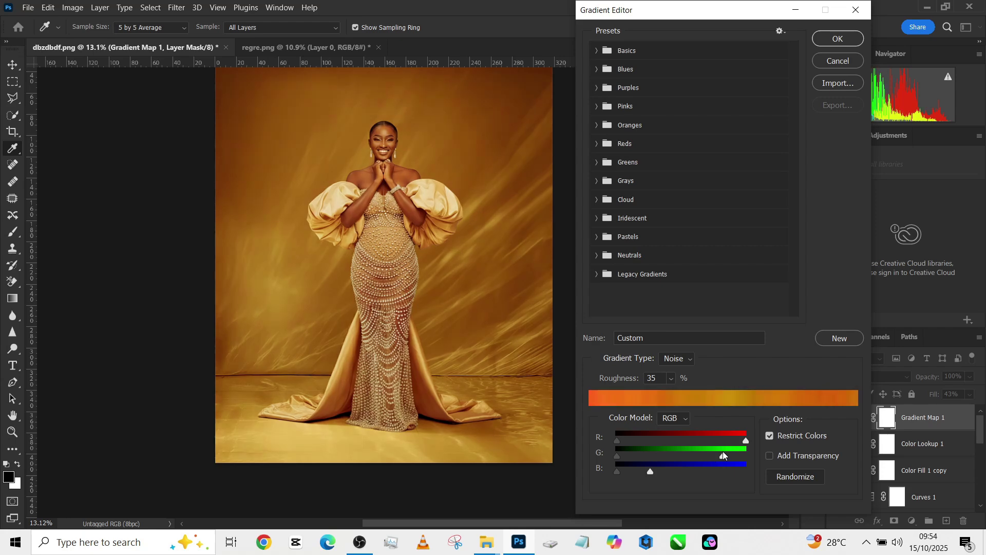
pyautogui.moveTo(618, 440)
pyautogui.mouseDown()
pyautogui.moveTo(663, 442)
pyautogui.moveTo(627, 443)
pyautogui.mouseUp()
pyautogui.click(855, 41)
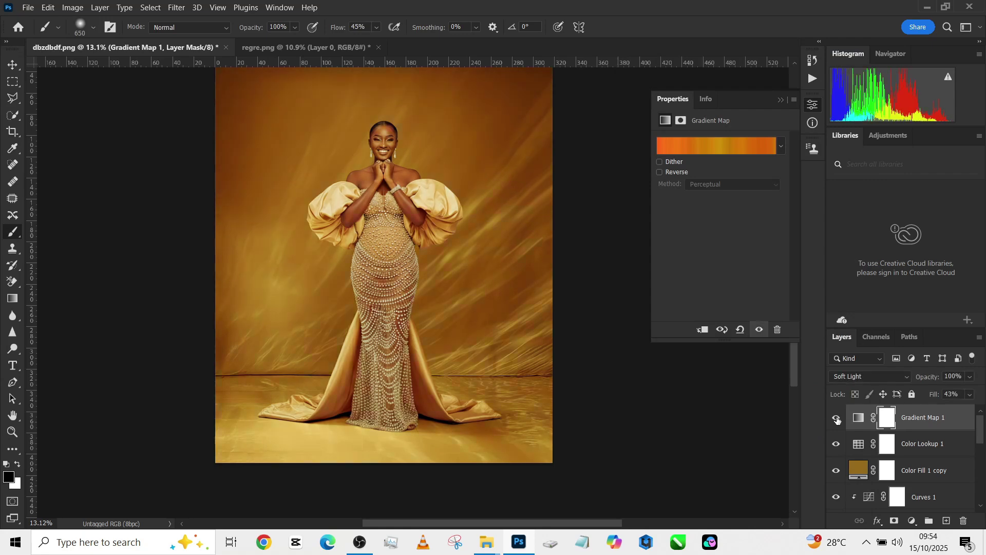
# Lower Gradient Map 1's opacity to about 29% and group the layer with Color Lookup 1
pyautogui.click(970, 376)
pyautogui.moveTo(943, 393); pyautogui.dragTo(936, 394)
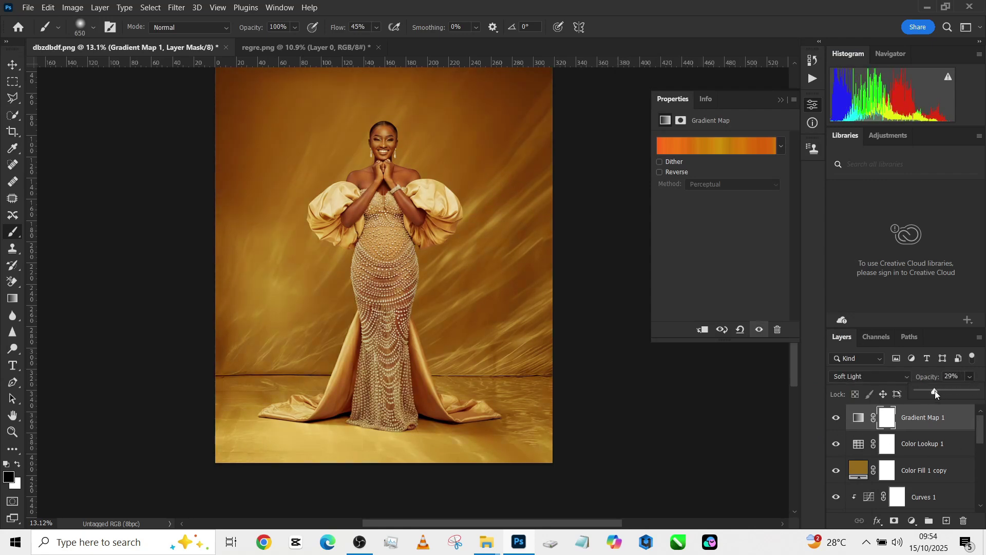
pyautogui.keyDown('shift'); pyautogui.click(949, 451); pyautogui.keyUp('shift')
pyautogui.hotkey('ctrl', 'g')
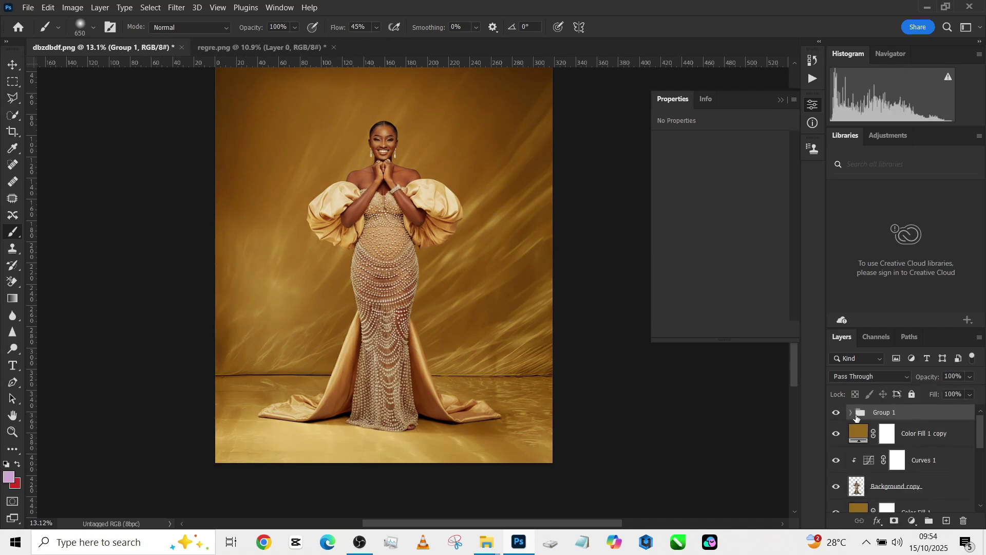
# Compare the image with and without Group 1 and examine the overall color grade
pyautogui.click(836, 413)
pyautogui.click(836, 413)
pyautogui.scroll(-1, 420, 257)
pyautogui.scroll(1, 422, 289)
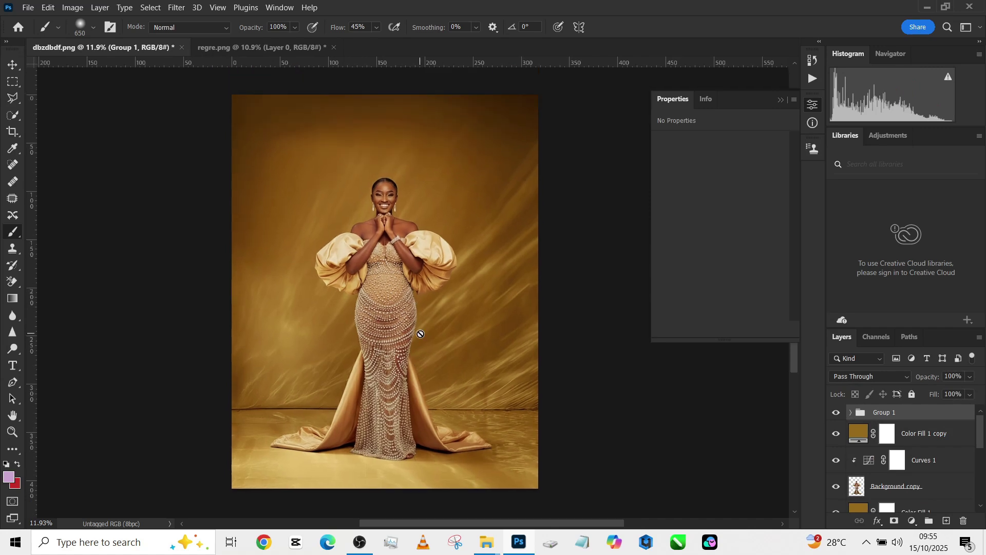
pyautogui.scroll(1, 420, 333)
pyautogui.scroll(-2, 852, 485)
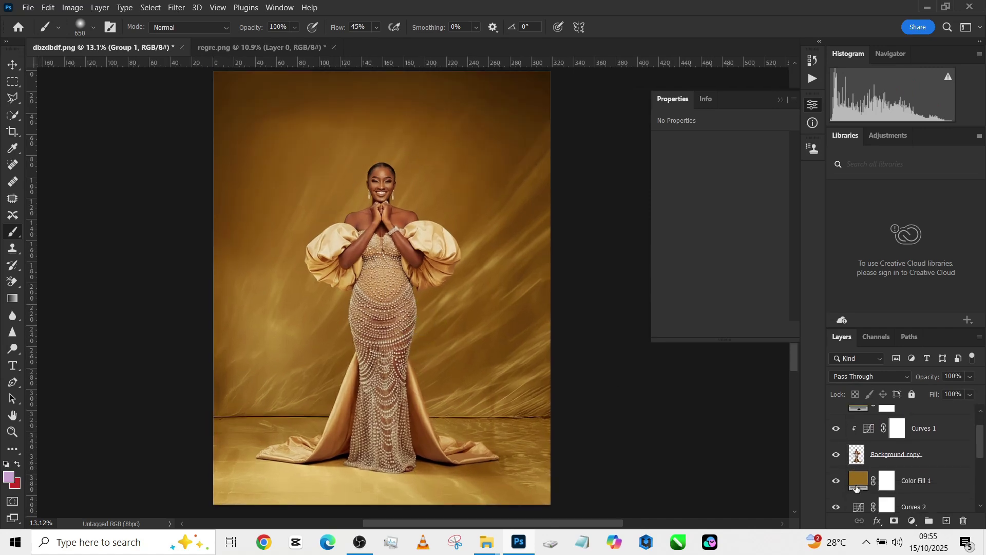
# Compare the image with and without Curves 2, and delete that adjustment layer
pyautogui.click(836, 491)
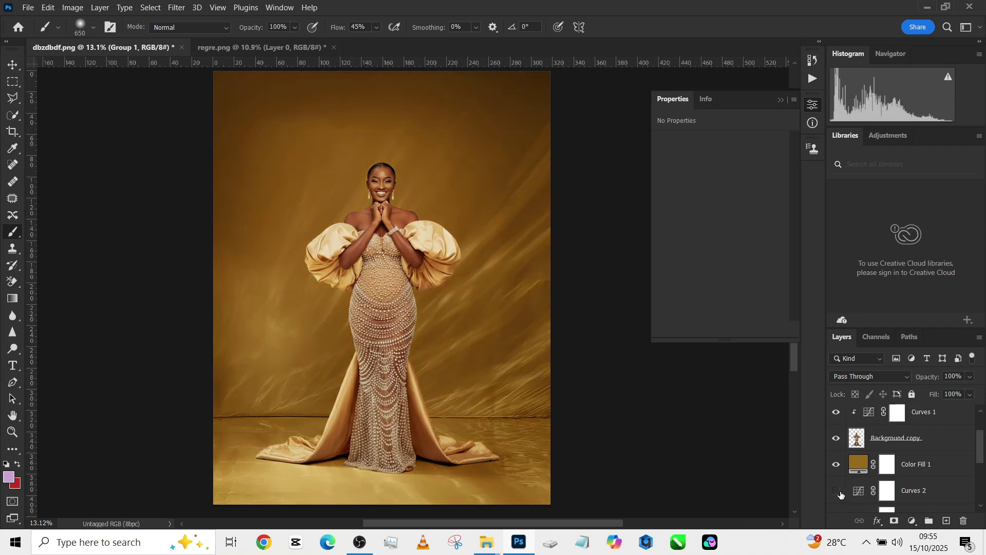
pyautogui.click(837, 491)
pyautogui.scroll(-1, 836, 485)
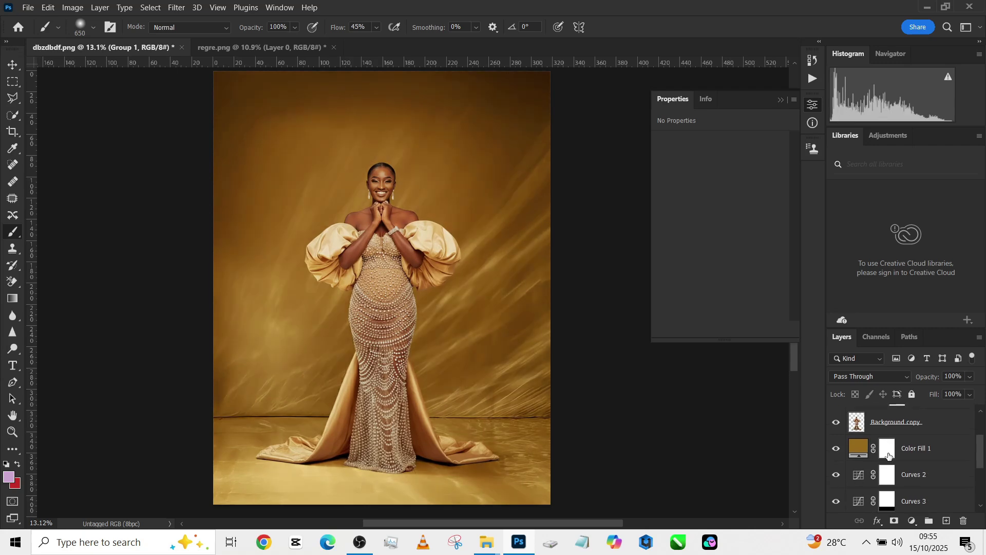
pyautogui.scroll(-1, 875, 476)
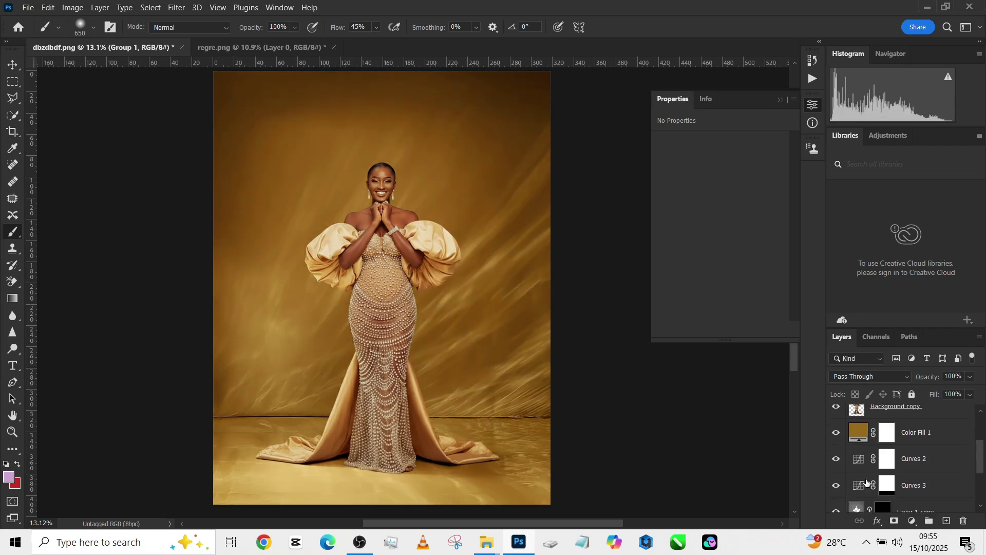
pyautogui.click(837, 459)
pyautogui.click(836, 459)
pyautogui.click(836, 459)
pyautogui.click(836, 459)
pyautogui.click(837, 459)
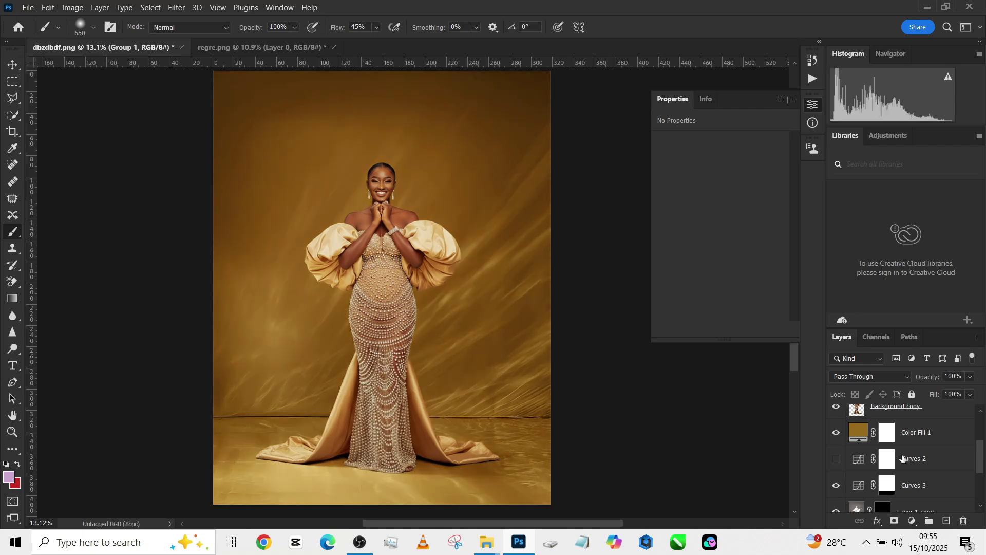
pyautogui.click(945, 463)
pyautogui.moveTo(951, 458); pyautogui.dragTo(963, 521)
# Compare the image with and without Curves 3 and examine the backdrop around the subject
pyautogui.click(836, 459)
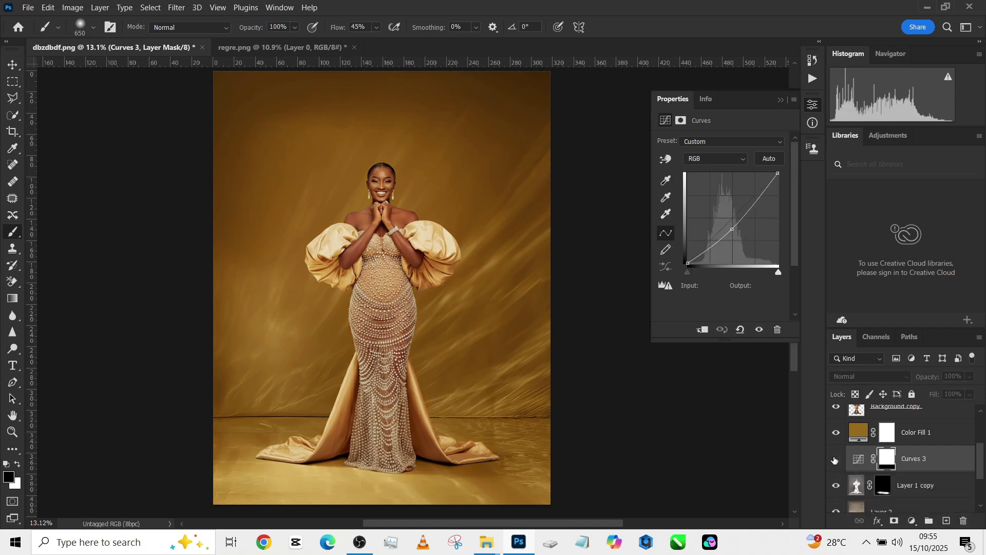
pyautogui.click(836, 459)
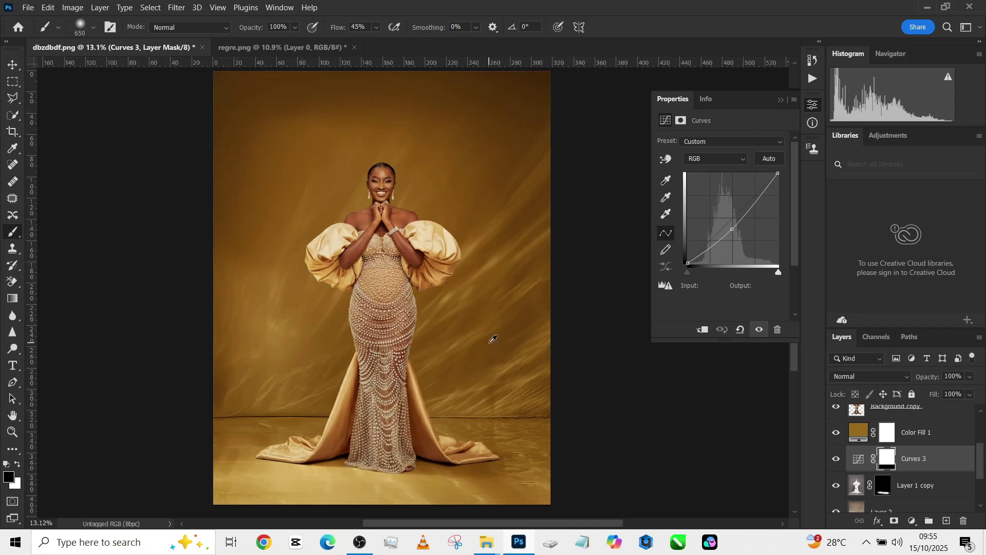
pyautogui.hscroll(1, 527, 393)
pyautogui.scroll(2, 874, 459)
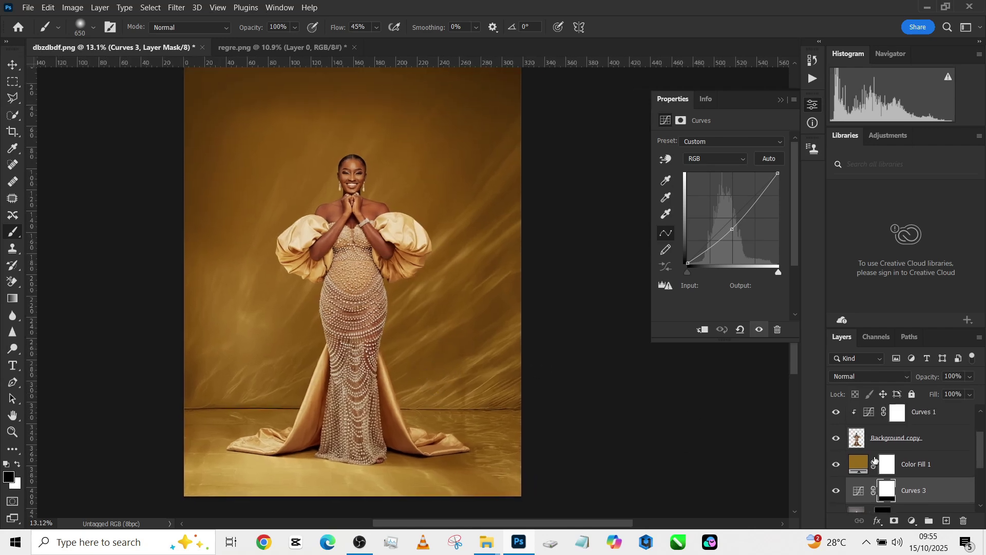
# Try a Camera Raw vignette of -41 with a midpoint of 29 on Layer 2
pyautogui.scroll(-1, 875, 459)
pyautogui.scroll(-1, 874, 458)
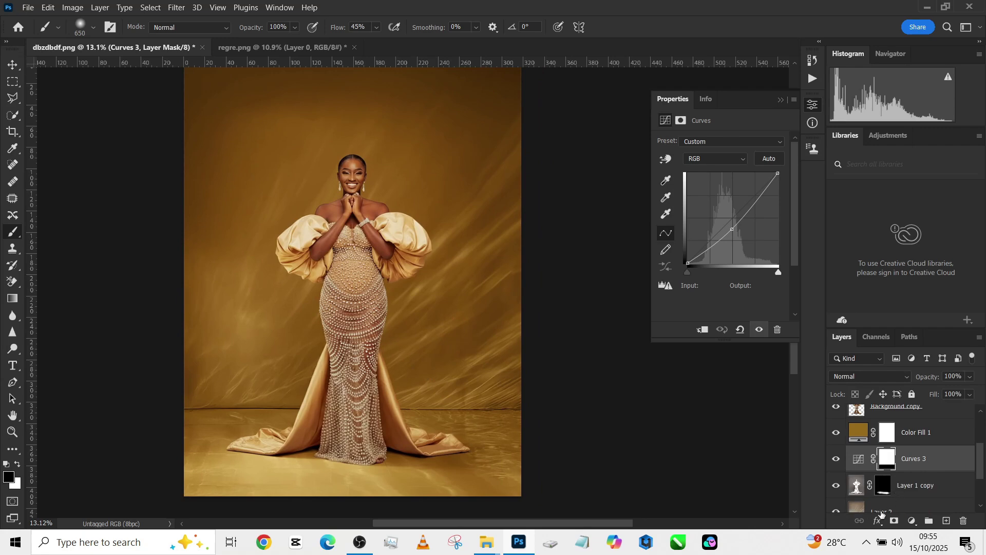
pyautogui.scroll(-1, 893, 510)
pyautogui.click(888, 495)
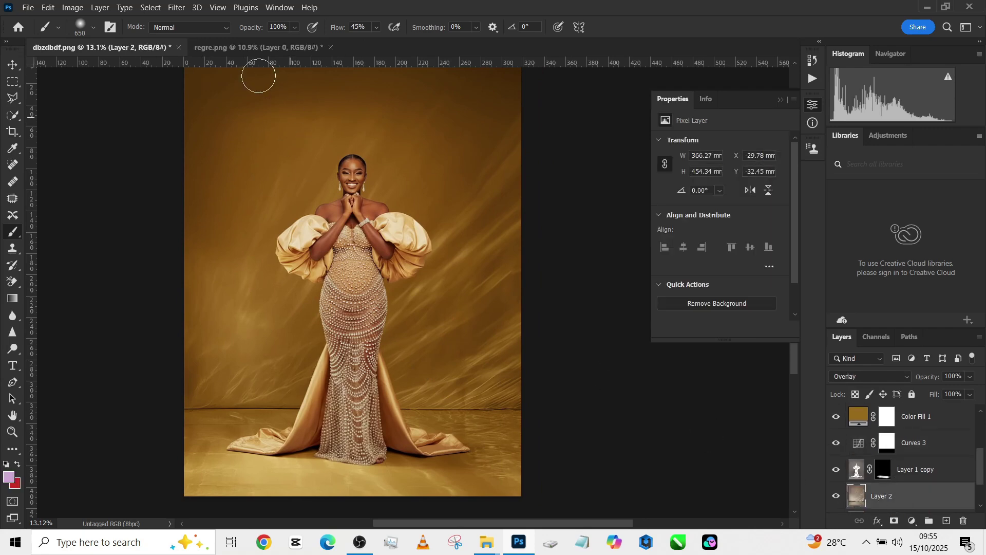
pyautogui.click(177, 7)
pyautogui.click(222, 95)
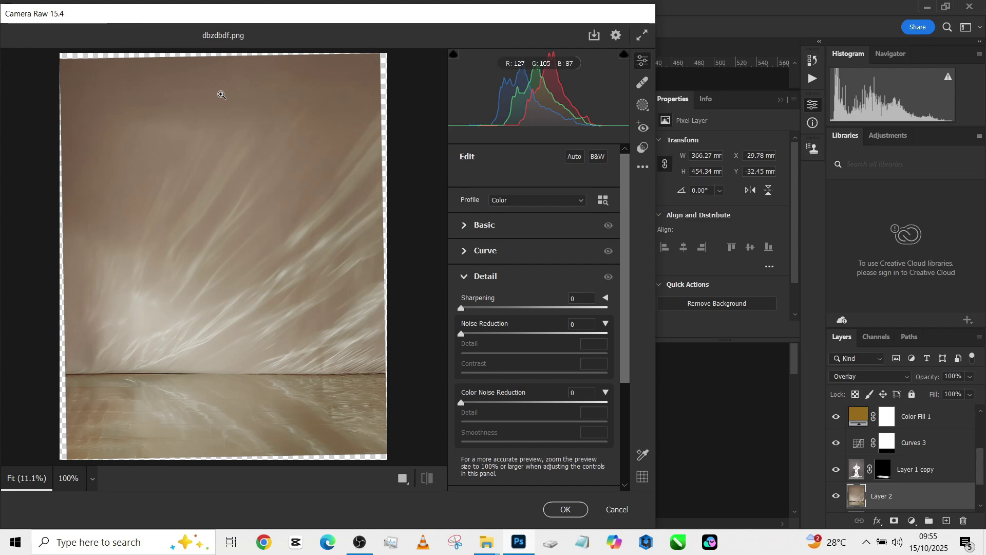
pyautogui.scroll(-6, 534, 308)
pyautogui.moveTo(534, 346); pyautogui.dragTo(504, 345)
pyautogui.moveTo(534, 389); pyautogui.dragTo(490, 389)
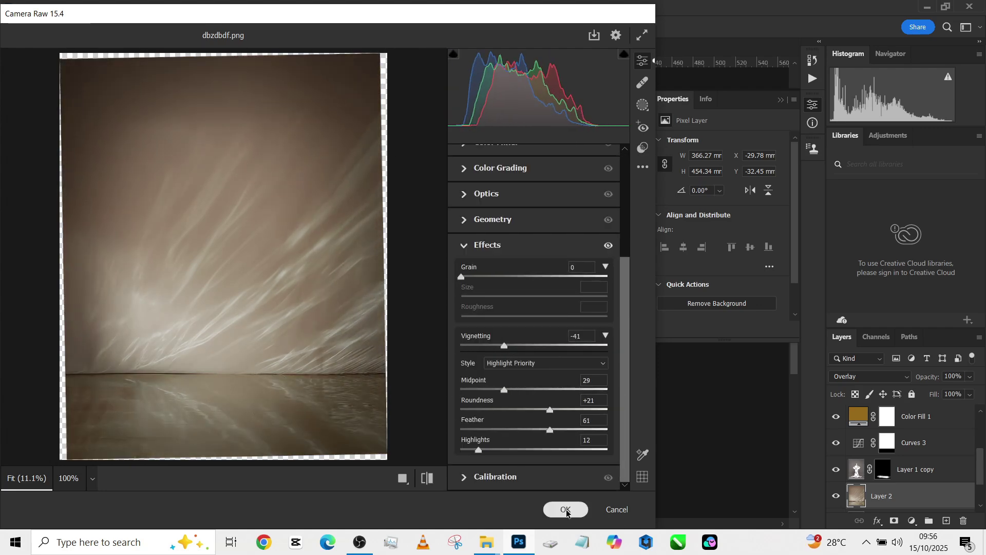
pyautogui.click(565, 508)
pyautogui.scroll(-1, 437, 289)
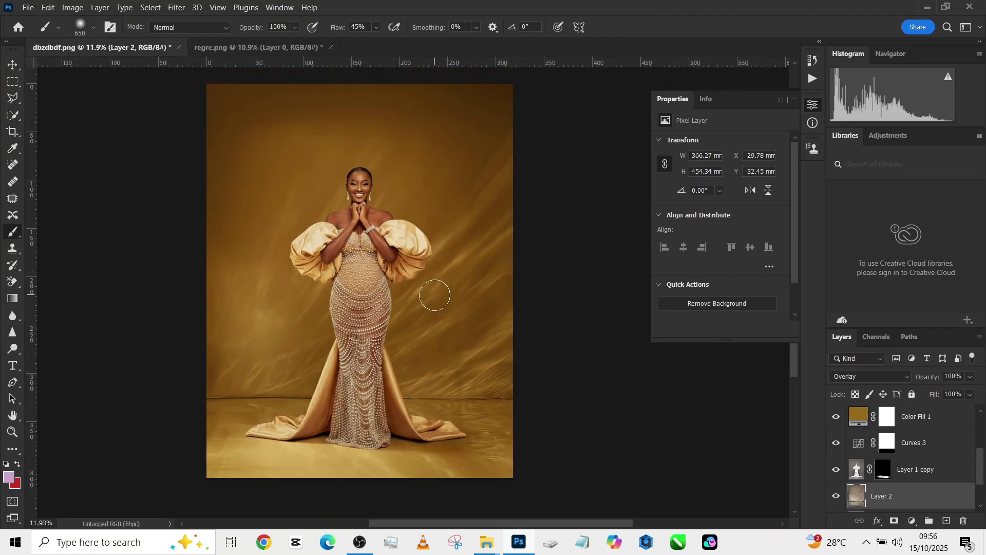
# Duplicate Layer 2 with its Overlay blending and lower the copy's opacity to 70%
pyautogui.hotkey('ctrl', 'j')
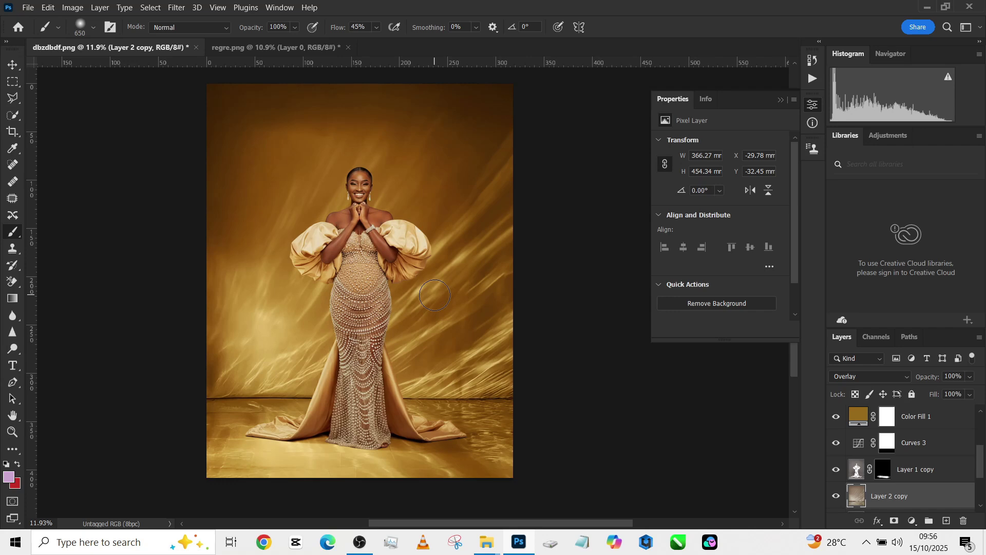
pyautogui.hotkey('ctrl', 'z')
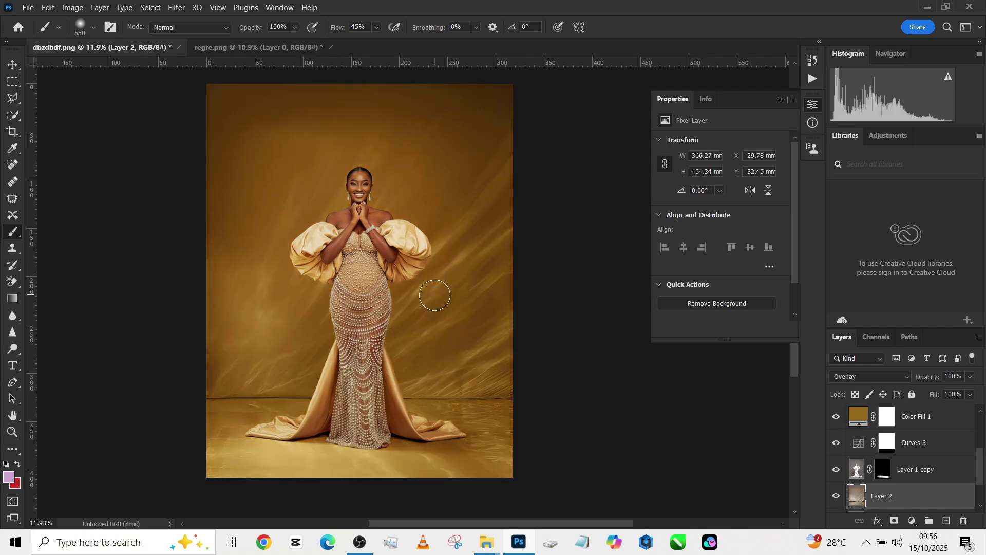
pyautogui.click(813, 60)
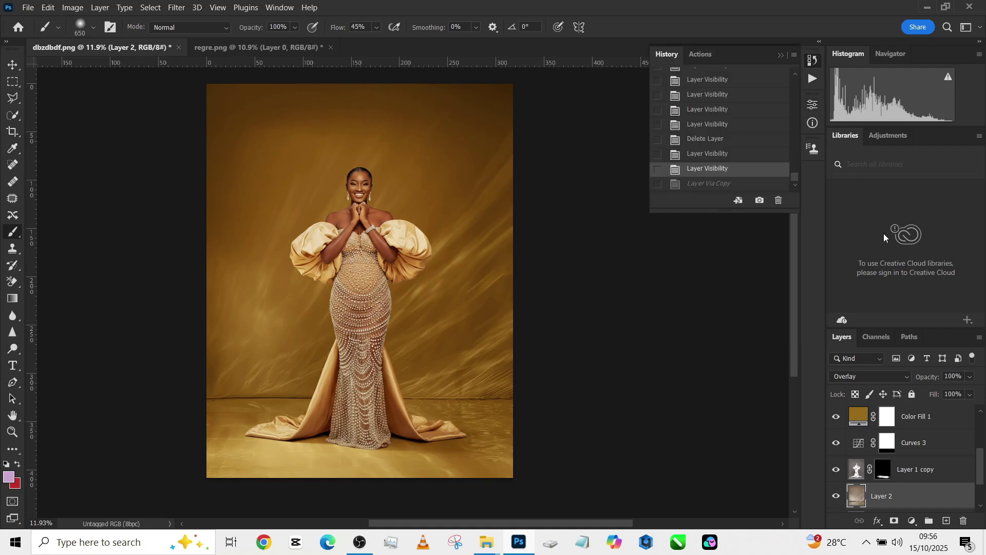
pyautogui.scroll(-1, 903, 488)
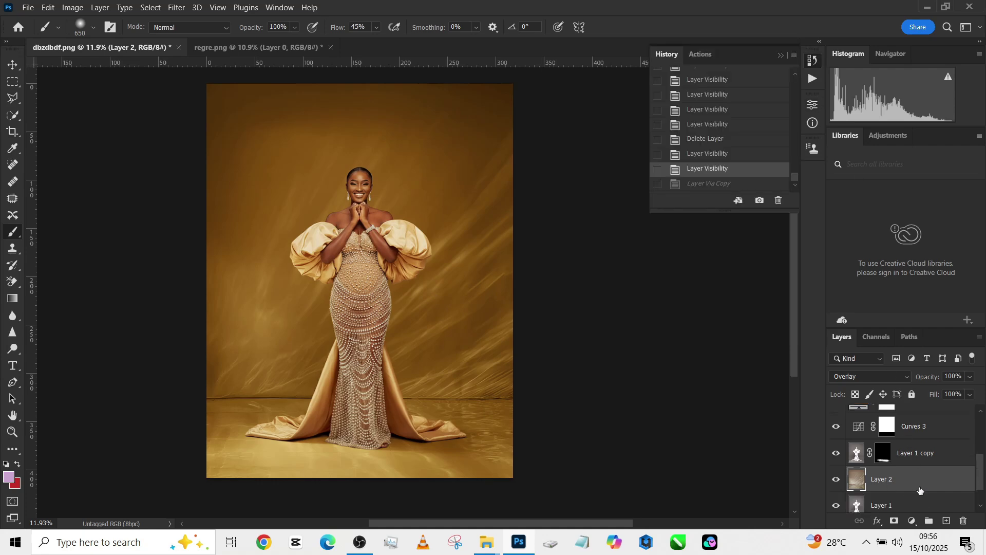
pyautogui.hotkey('ctrl', 'j')
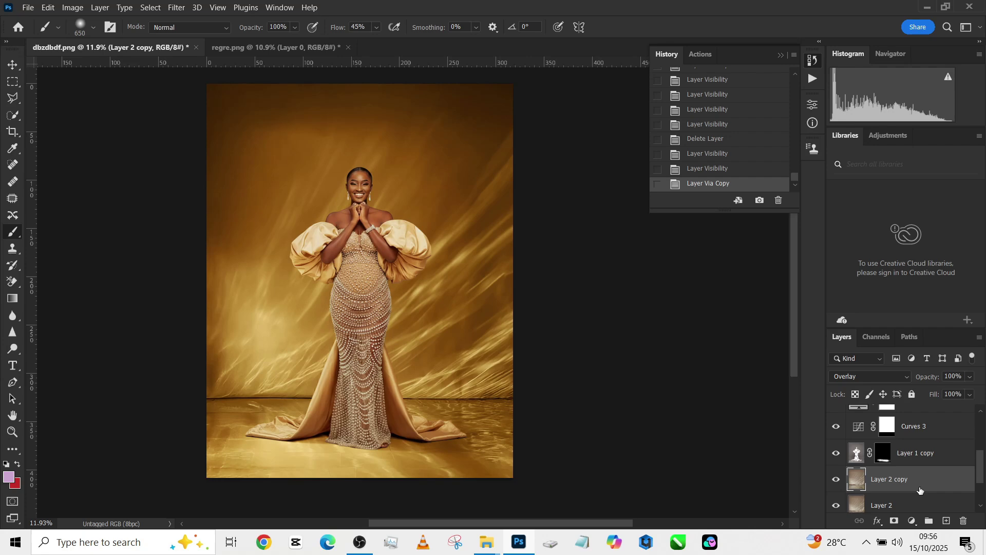
pyautogui.click(970, 378)
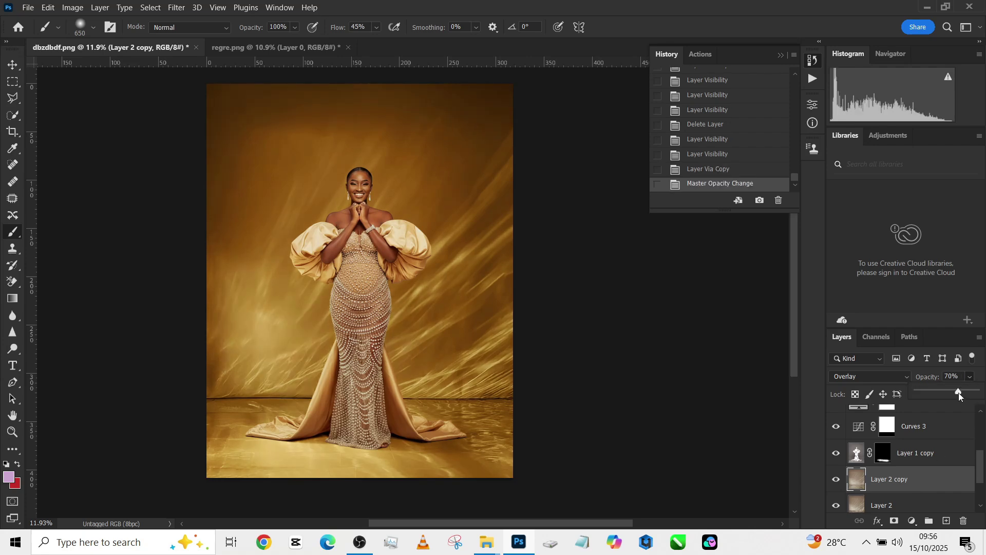
# Duplicate Layer 2 copy, move the duplicate above Curves 1, and raise its opacity to 100%
pyautogui.hotkey('ctrl', 'j')
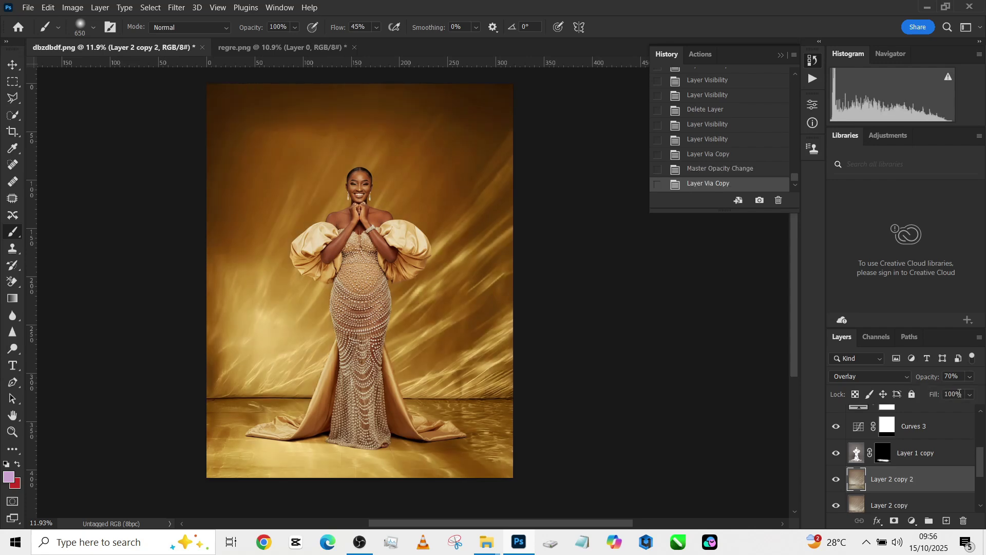
pyautogui.moveTo(943, 481); pyautogui.dragTo(922, 415)
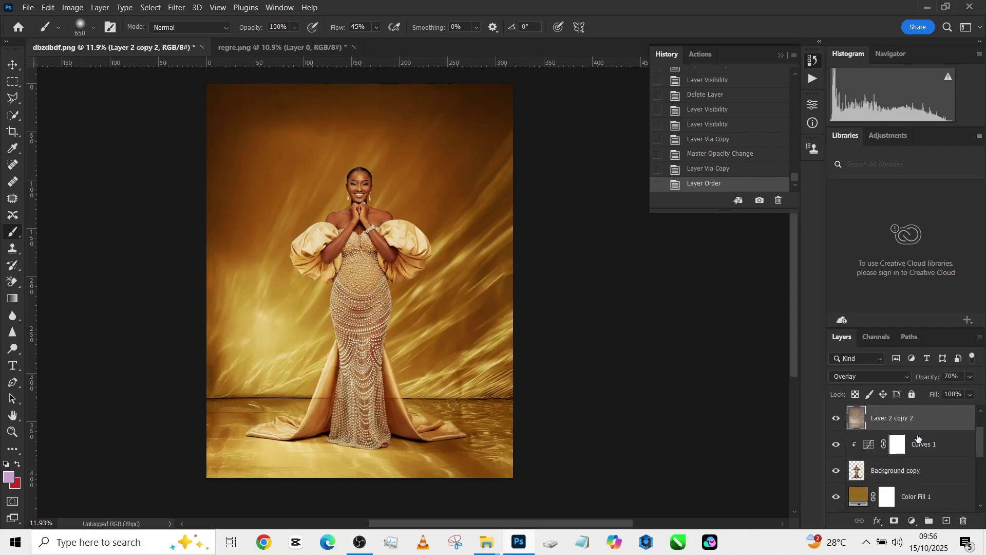
pyautogui.moveTo(928, 380); pyautogui.dragTo(977, 377)
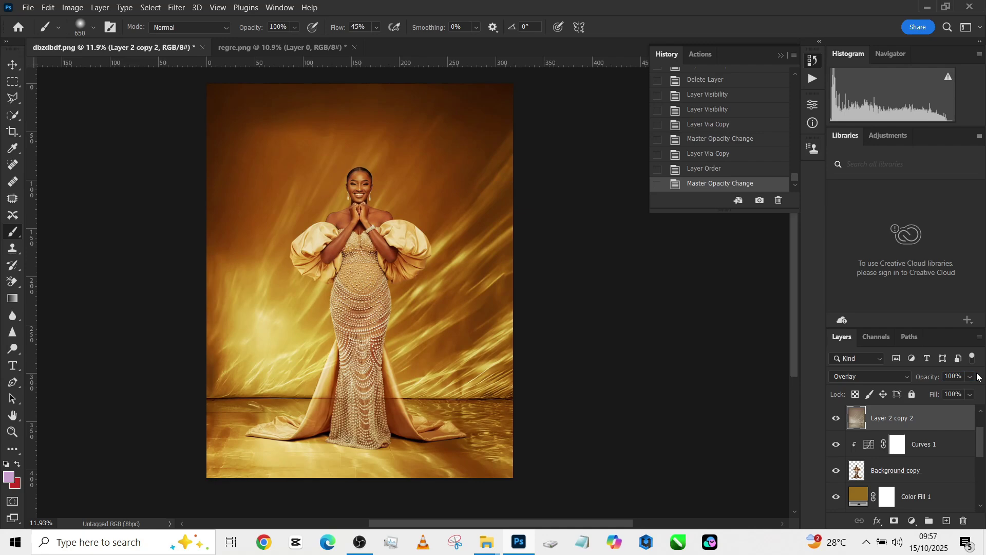
pyautogui.scroll(1, 557, 337)
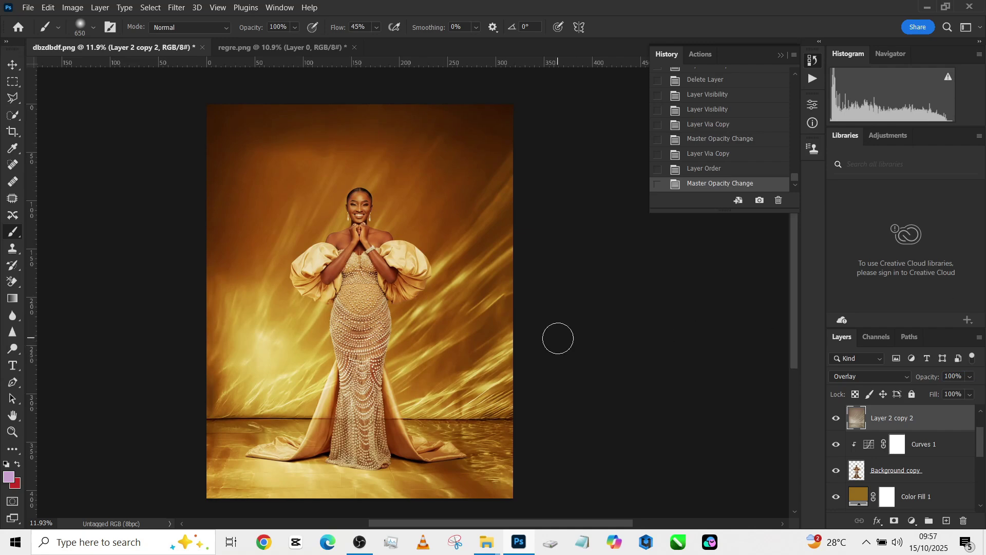
# Compare the image with and without Layer 2 copy 2, and lower that layer's opacity to 21%
pyautogui.click(837, 416)
pyautogui.click(837, 418)
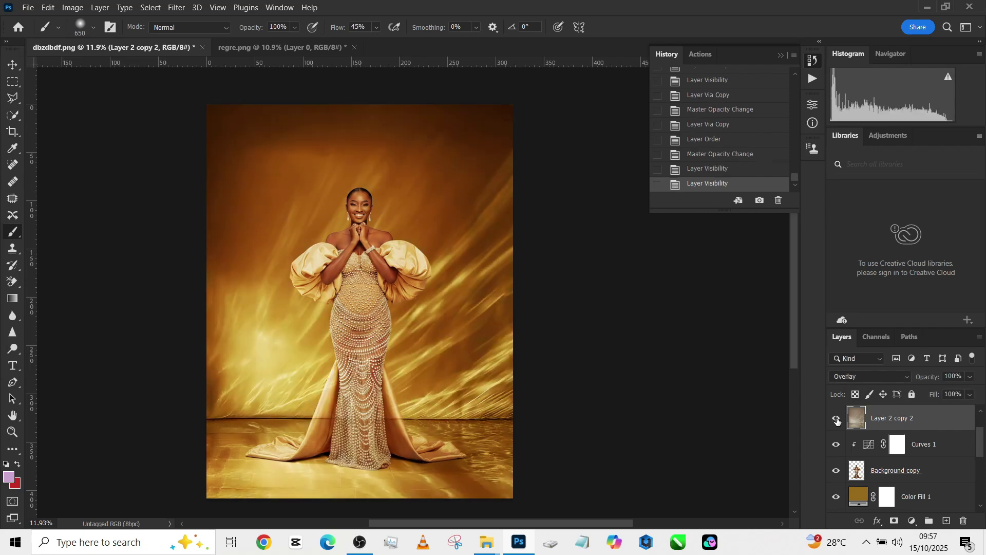
pyautogui.click(837, 419)
pyautogui.click(837, 419)
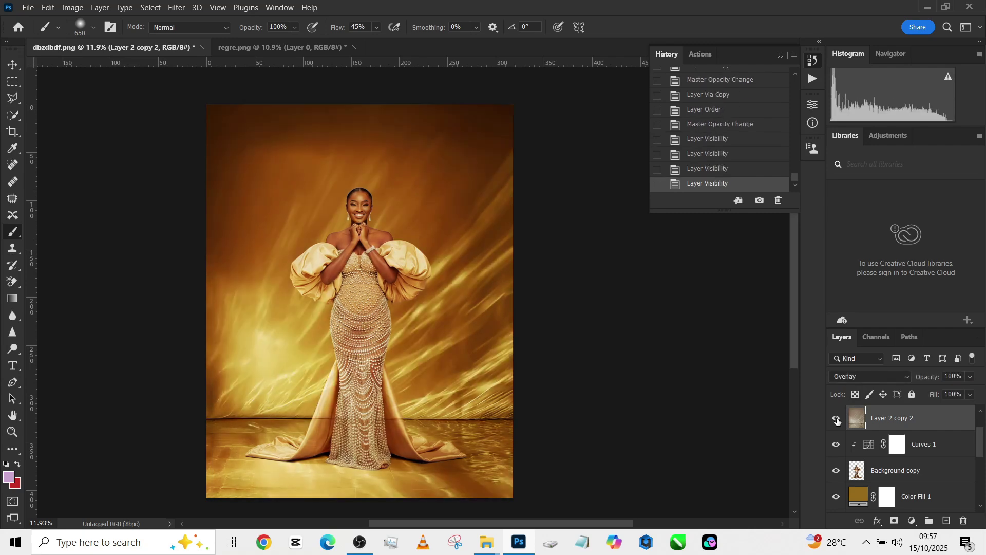
pyautogui.click(970, 377)
pyautogui.click(944, 390)
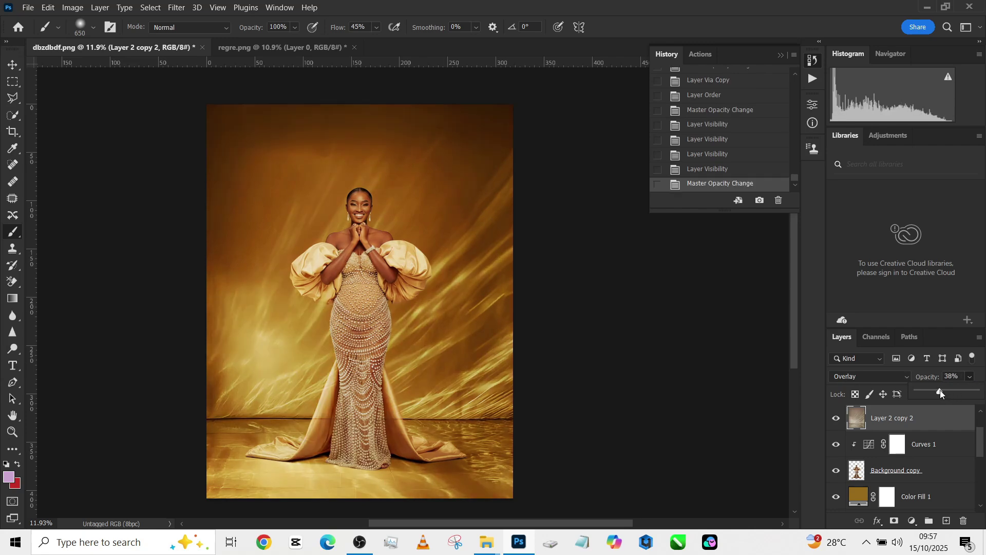
pyautogui.moveTo(940, 390); pyautogui.dragTo(929, 393)
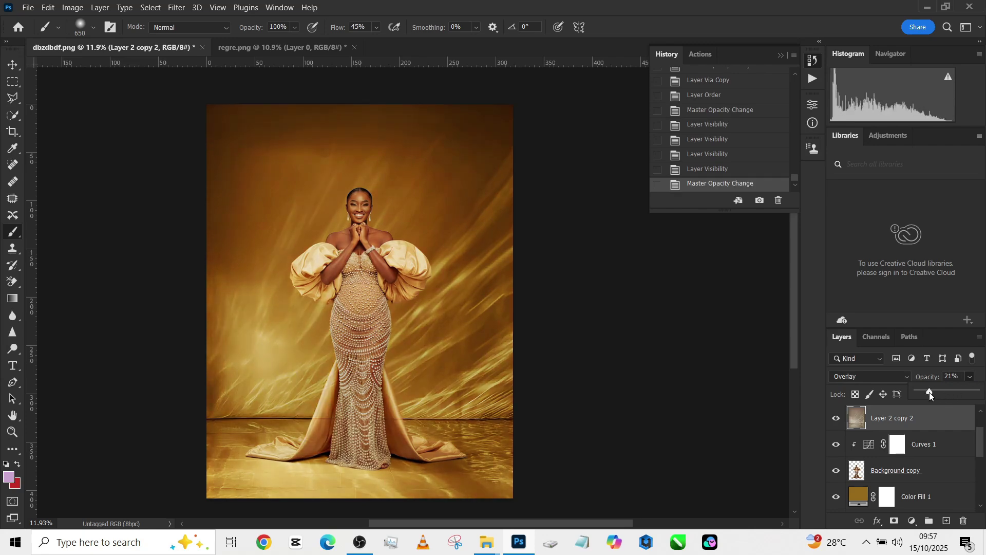
# Compare the image with and without Layer 2 copy 2 and Layer 2 copy, examining the subject and backdrop
pyautogui.click(836, 419)
pyautogui.click(836, 418)
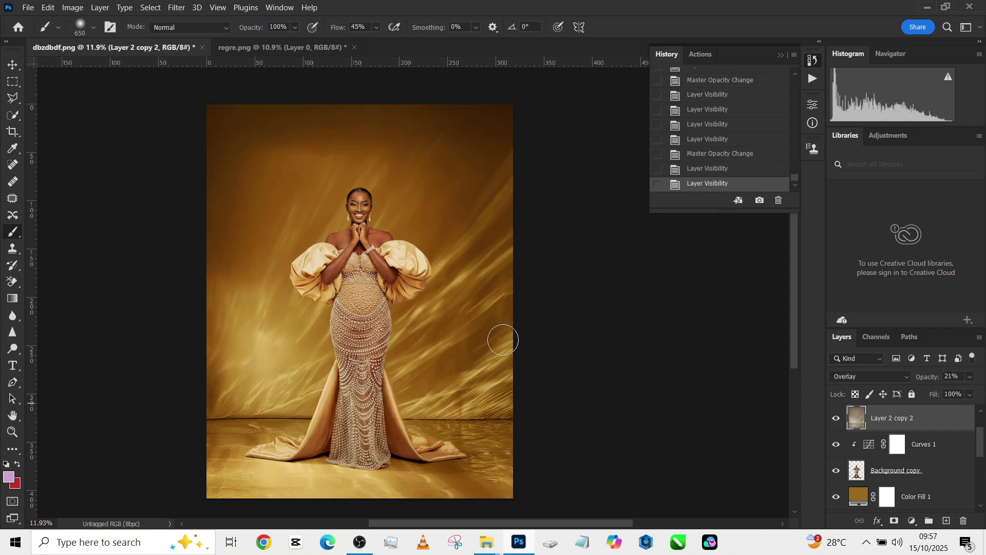
pyautogui.scroll(5, 351, 239)
pyautogui.scroll(-5, 351, 239)
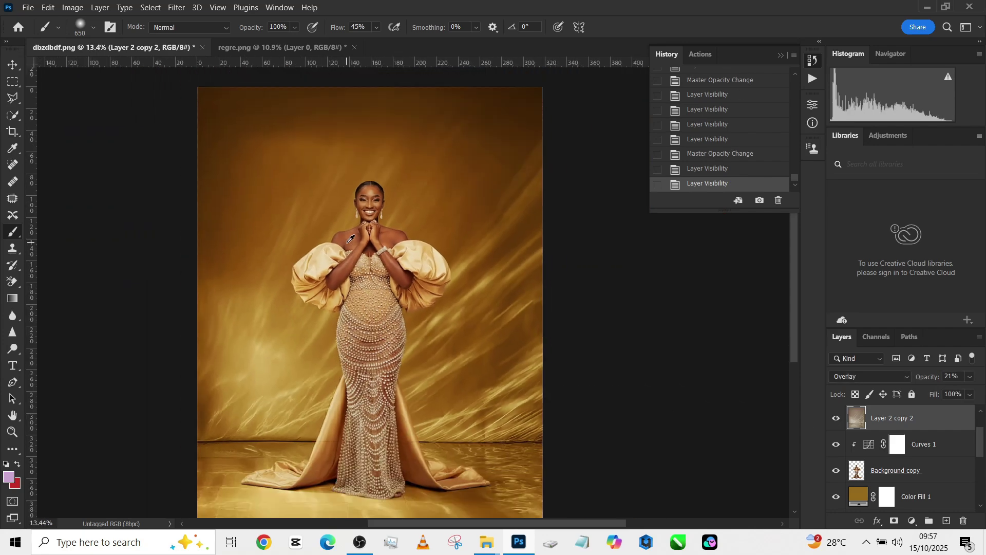
pyautogui.scroll(-3, 847, 496)
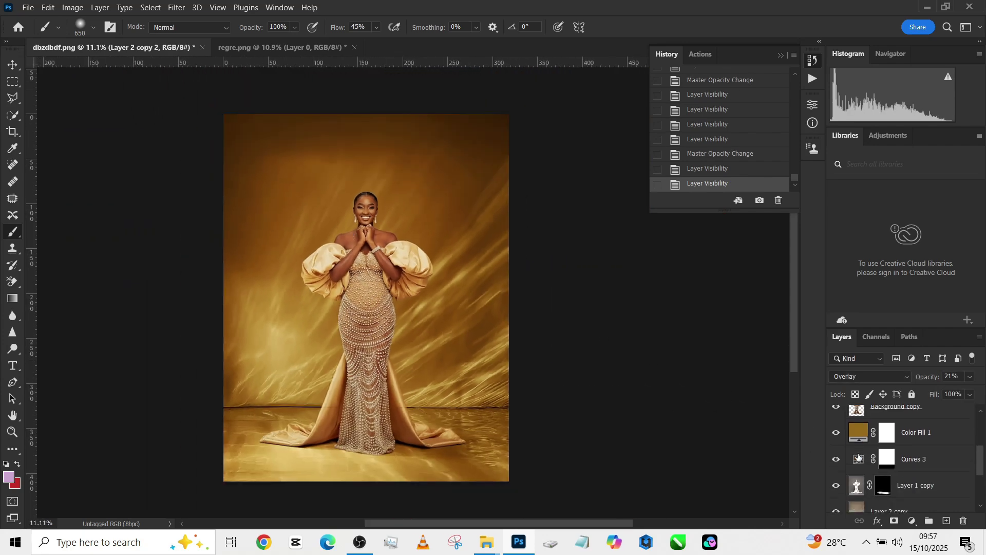
pyautogui.scroll(-1, 848, 497)
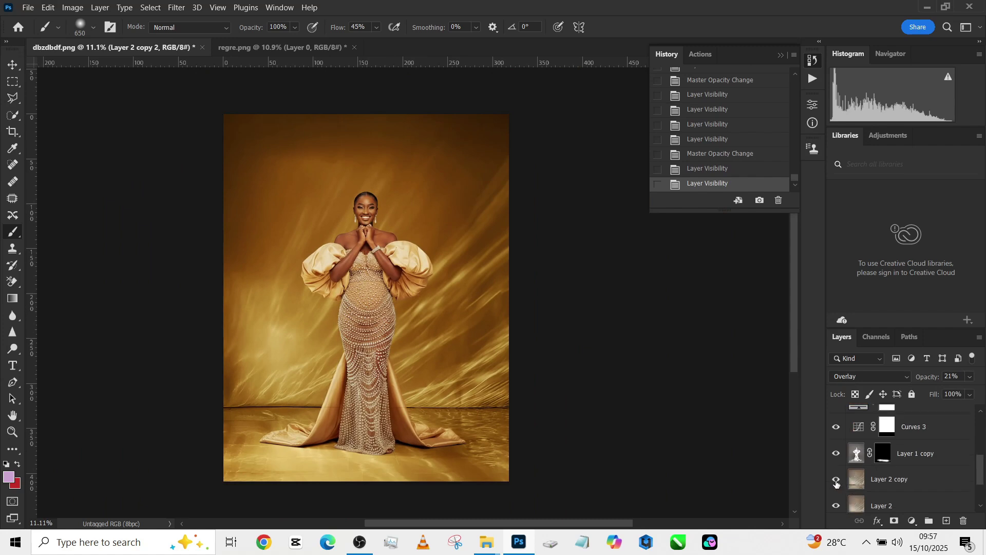
pyautogui.click(836, 482)
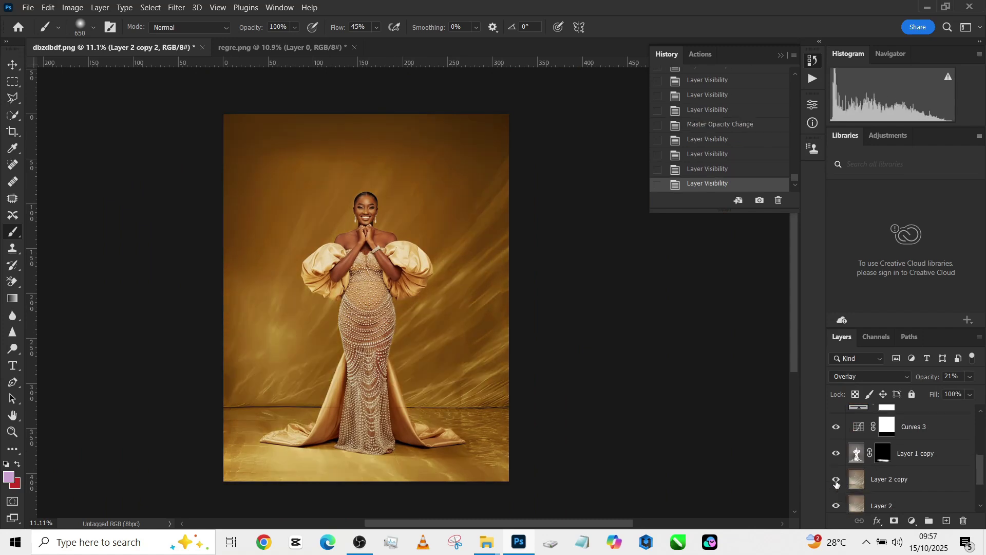
pyautogui.click(836, 480)
# Add a mask to Layer 2 copy and paint black across the backdrop's upper area with a large soft brush, raising the flow to 100%
pyautogui.click(904, 486)
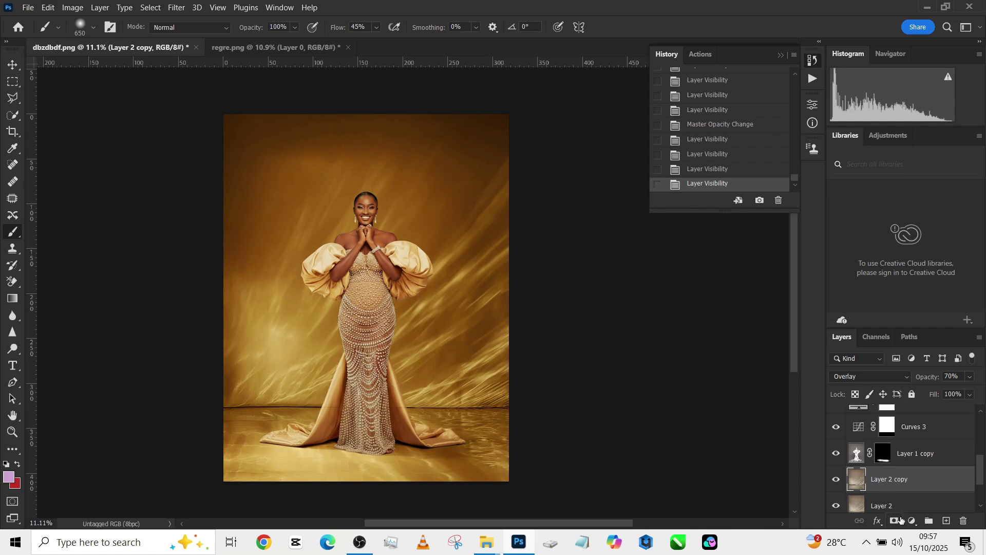
pyautogui.click(900, 520)
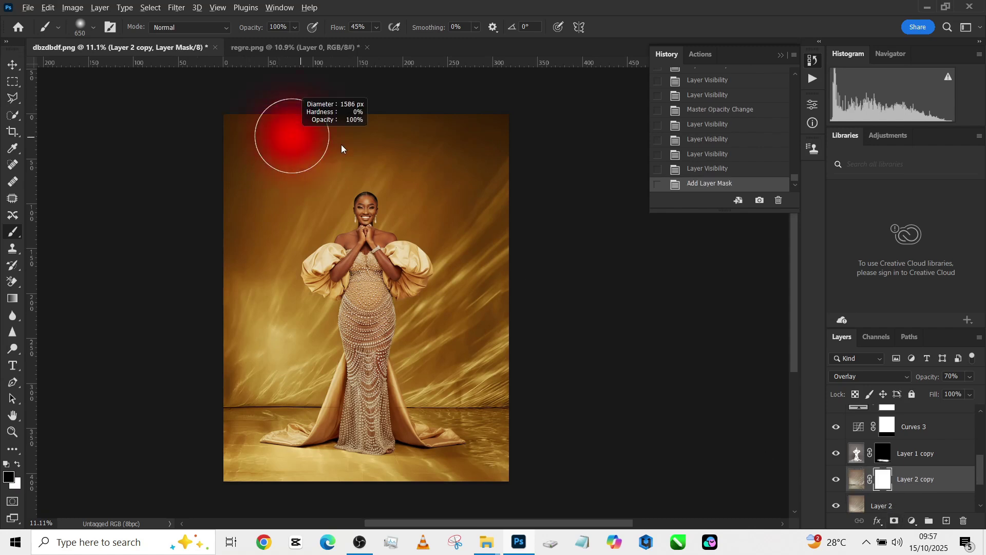
pyautogui.moveTo(269, 132)
pyautogui.mouseDown()
pyautogui.moveTo(295, 110)
pyautogui.moveTo(485, 126)
pyautogui.mouseUp()
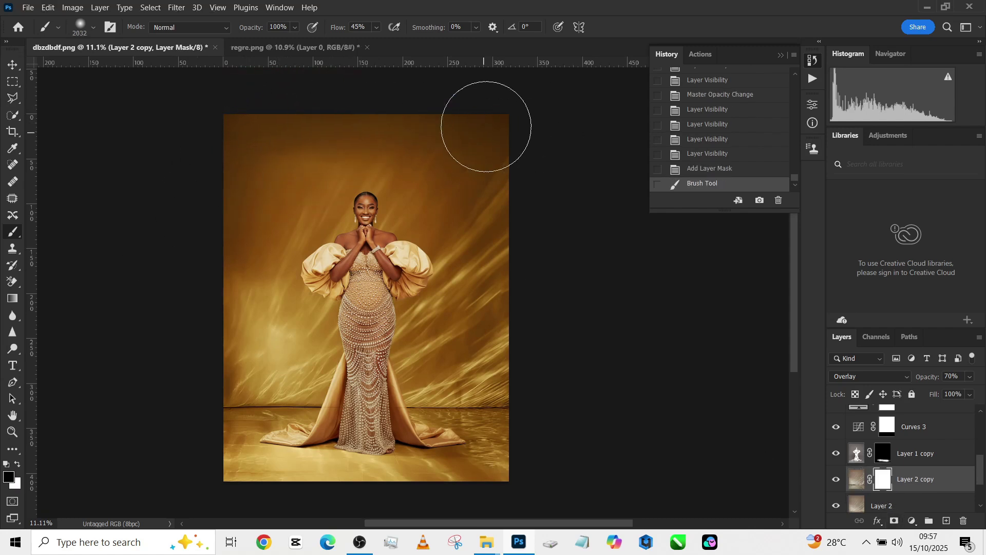
pyautogui.moveTo(334, 29); pyautogui.dragTo(362, 28)
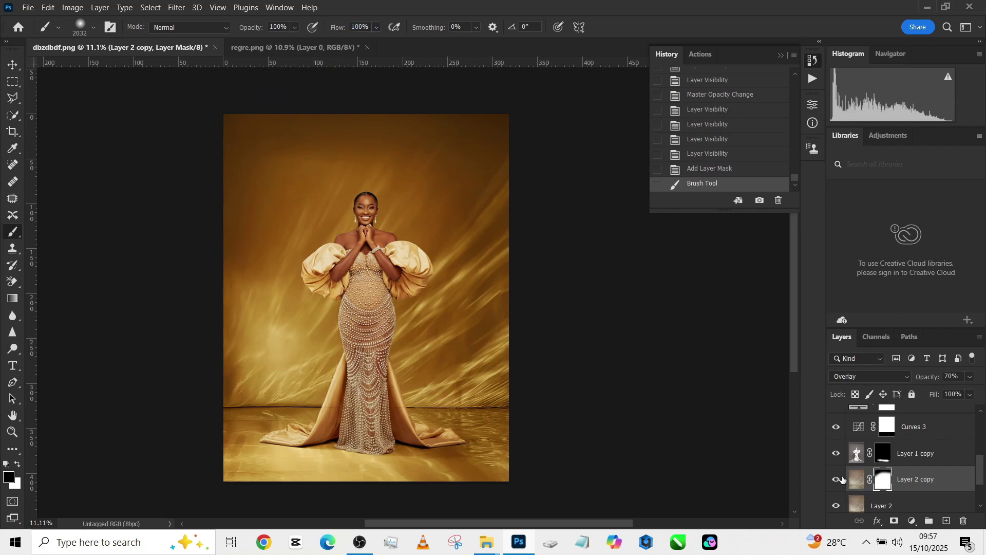
pyautogui.click(836, 479)
pyautogui.click(837, 479)
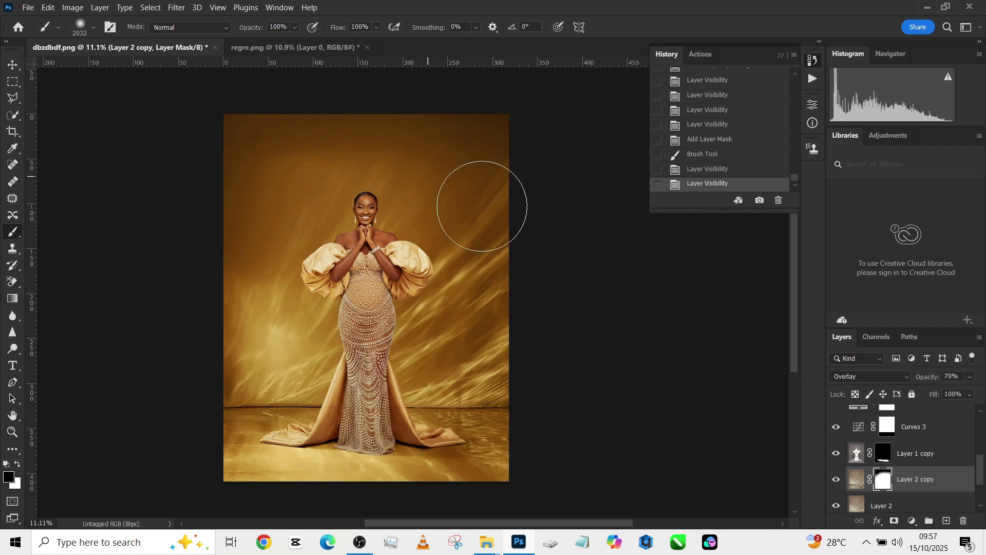
# Extend the black on the Layer 2 copy mask down to shoulder level, and paint white to restore the streaks beside the subject's left-hand sleeve
pyautogui.moveTo(522, 239); pyautogui.dragTo(321, 246)
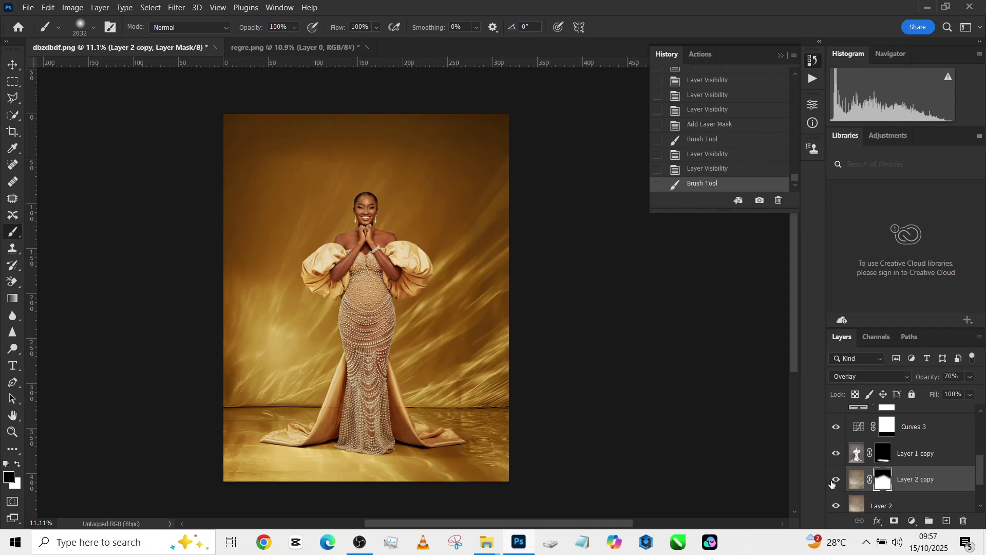
pyautogui.click(834, 481)
pyautogui.click(836, 479)
pyautogui.click(835, 479)
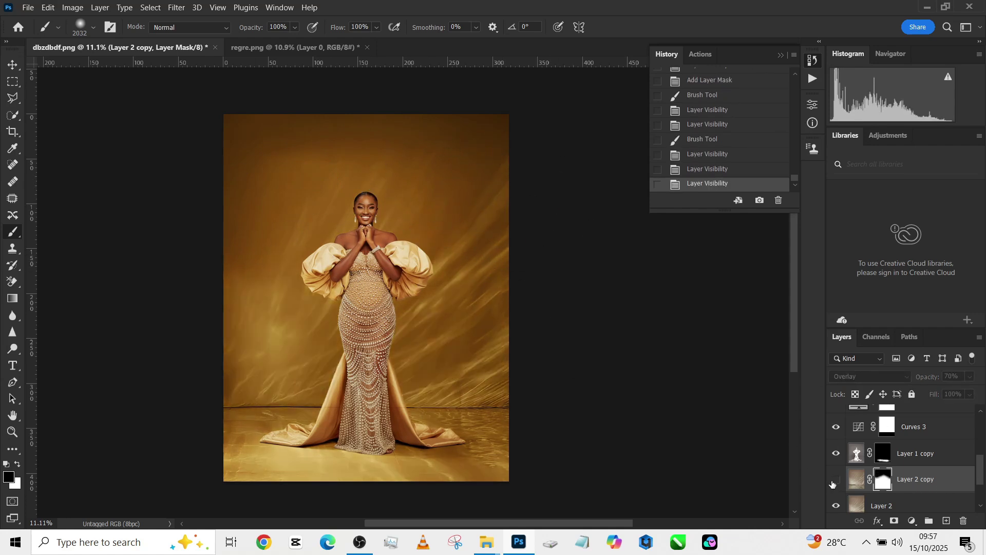
pyautogui.click(836, 479)
pyautogui.click(835, 480)
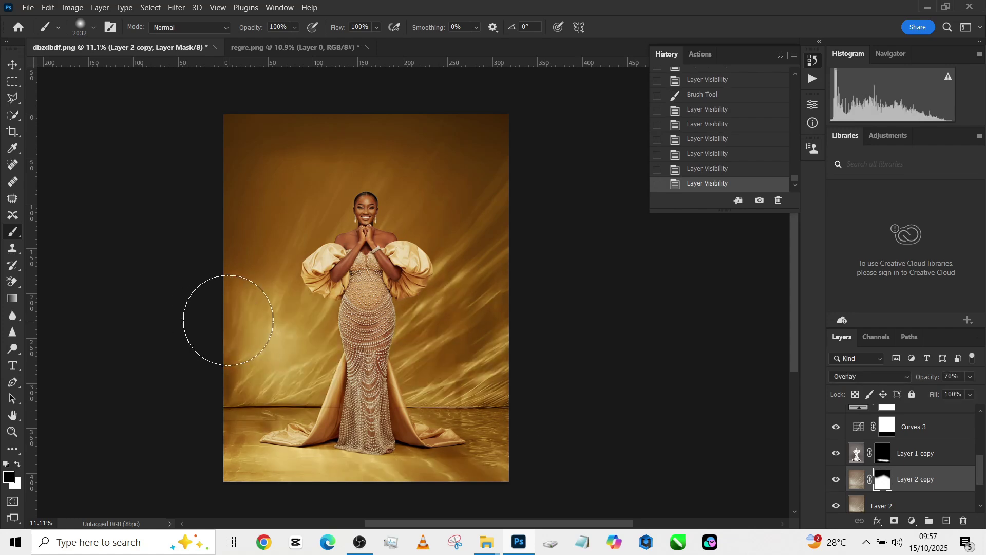
pyautogui.press('x')
pyautogui.moveTo(264, 288)
pyautogui.mouseDown()
pyautogui.moveTo(286, 330)
pyautogui.moveTo(334, 308)
pyautogui.mouseUp()
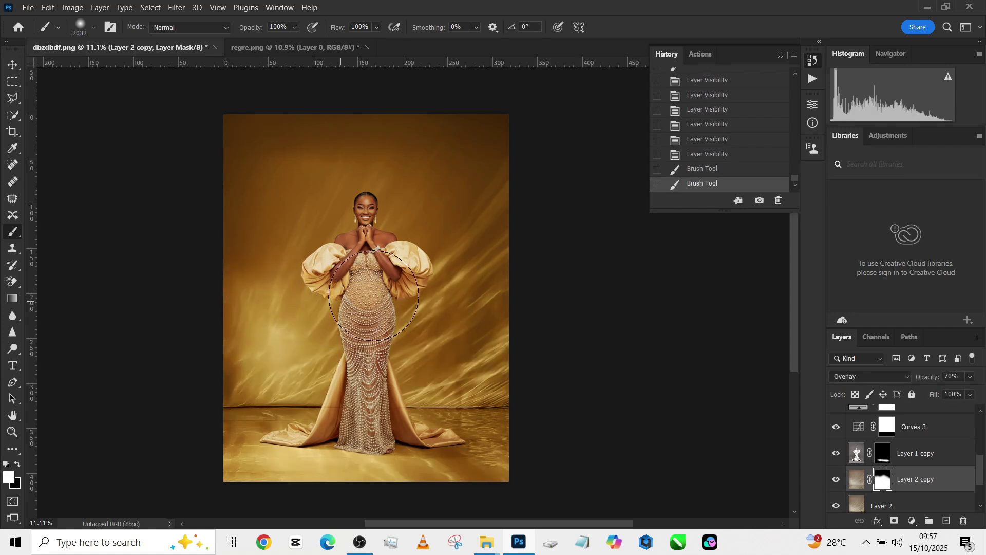
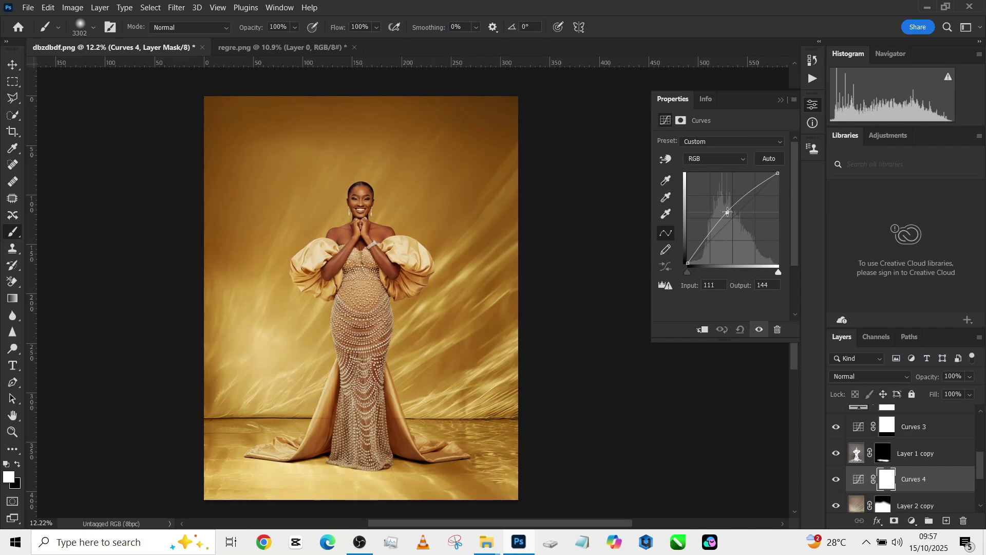
# Set the Curves 4 point to input 110, output 147, and mask the brightening to a hard-edged 2438 px circle behind the subject's upper body
pyautogui.moveTo(728, 212); pyautogui.dragTo(726, 211)
pyautogui.moveTo(343, 255)
pyautogui.mouseDown()
pyautogui.moveTo(375, 261)
pyautogui.moveTo(372, 246)
pyautogui.moveTo(368, 298)
pyautogui.moveTo(348, 258)
pyautogui.mouseUp()
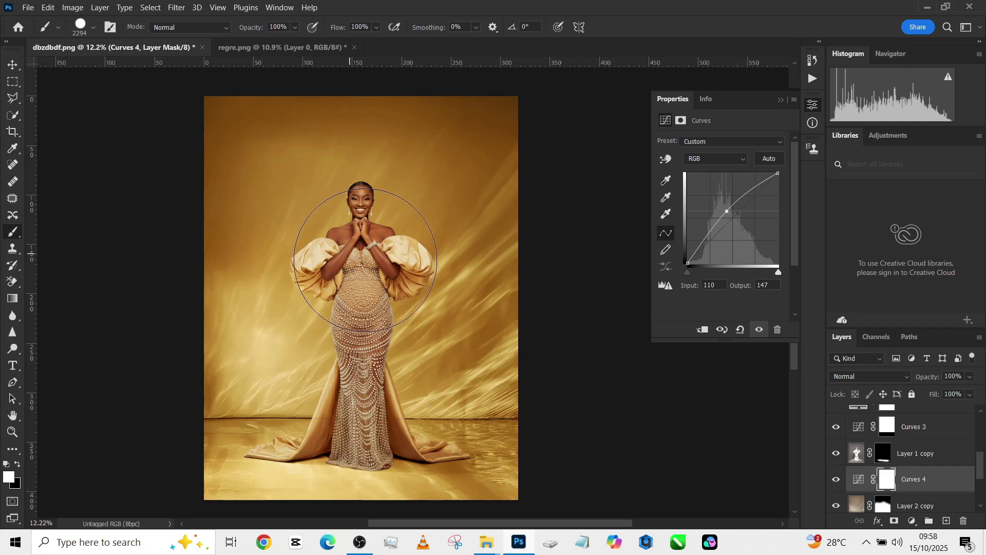
pyautogui.moveTo(363, 251); pyautogui.dragTo(376, 258)
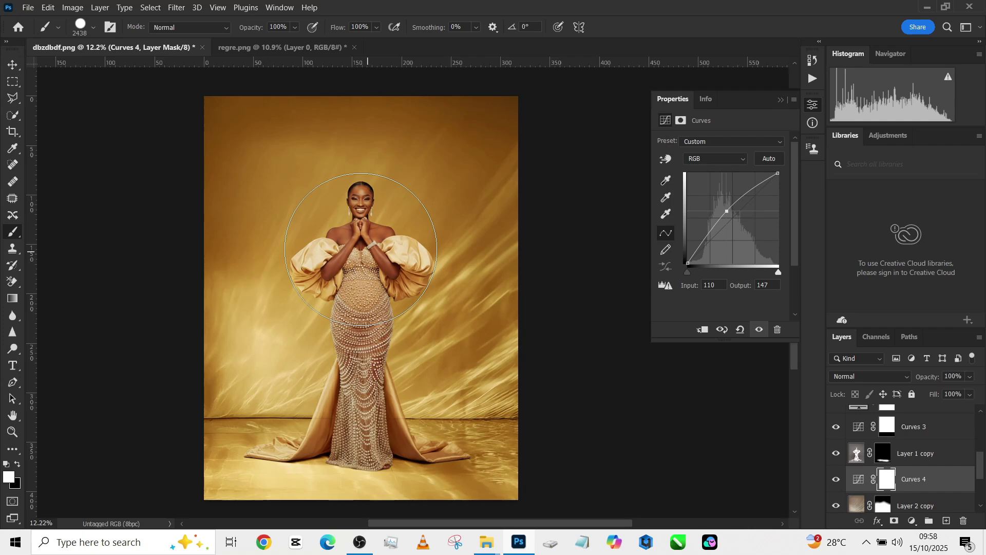
pyautogui.press('x')
pyautogui.click(360, 249)
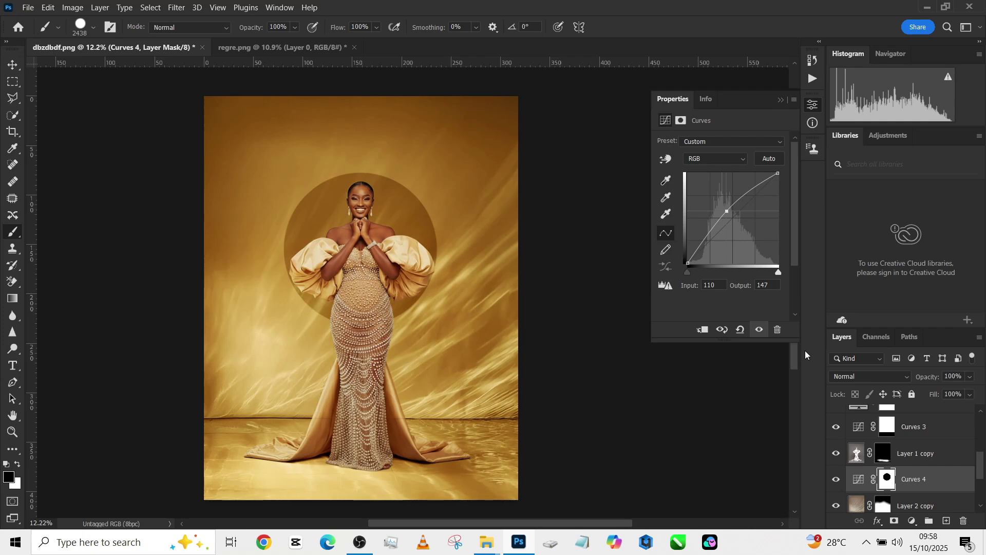
pyautogui.hotkey('ctrl', 'i')
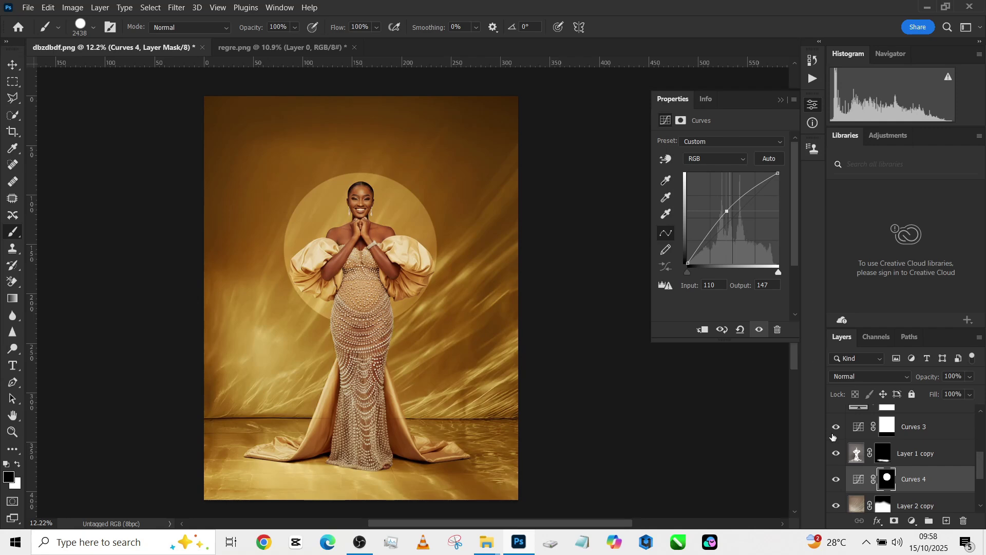
# Compare the image with and without Curves 4, and check its circle mask before and after inversion
pyautogui.click(836, 478)
pyautogui.click(759, 329)
pyautogui.scroll(1, 410, 283)
pyautogui.scroll(-1, 410, 283)
pyautogui.scroll(-1, 411, 283)
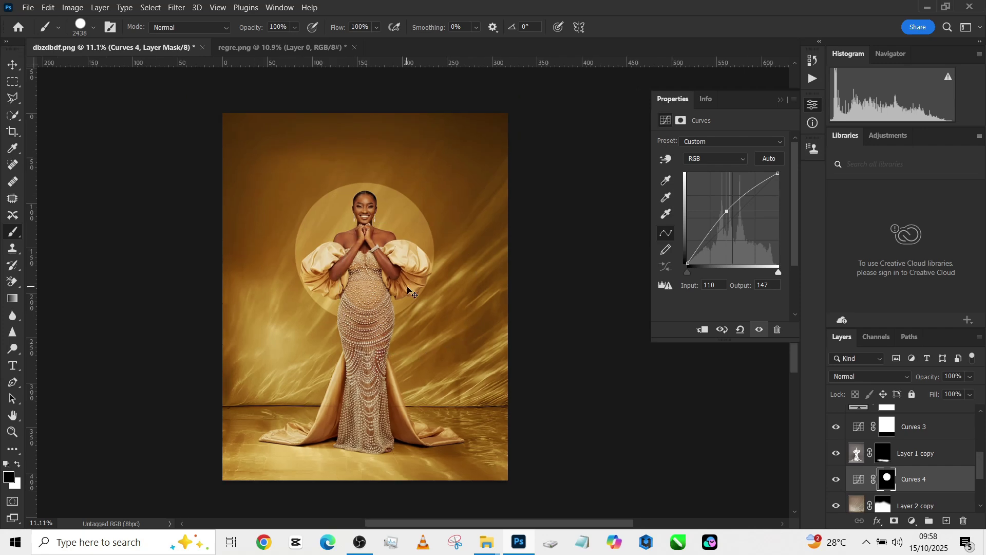
pyautogui.hotkey('ctrl', 'z')
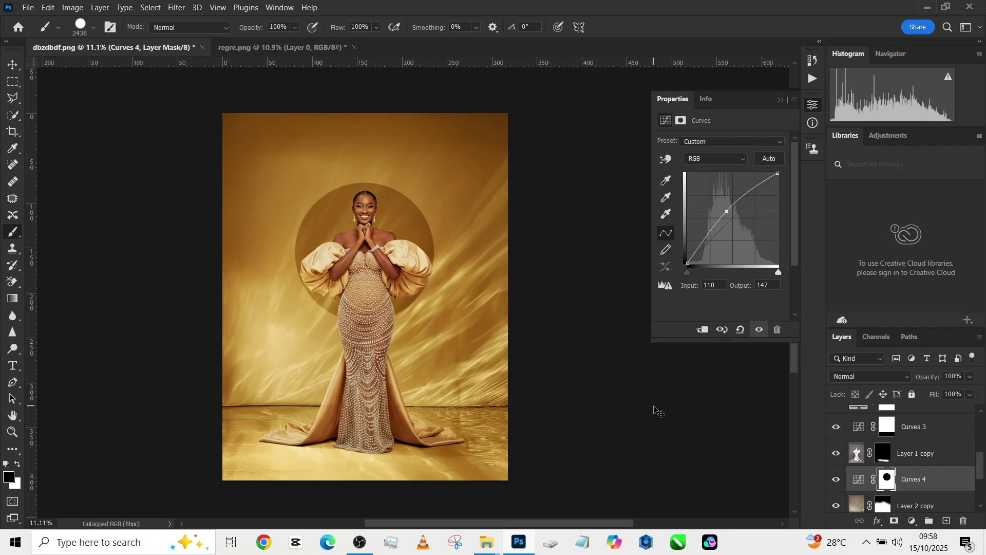
pyautogui.hotkey('ctrl', 'shift', 'z')
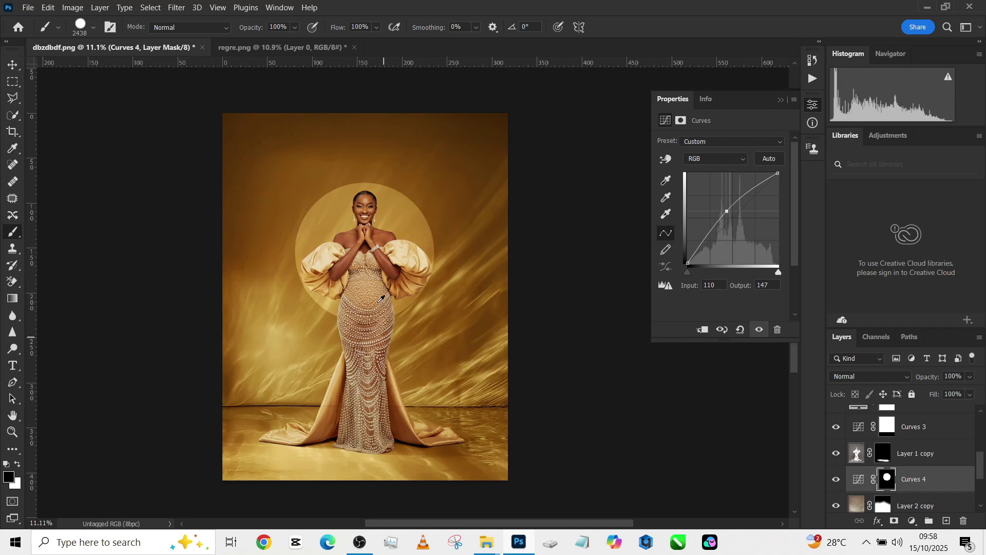
pyautogui.scroll(2, 381, 299)
pyautogui.scroll(-1, 381, 298)
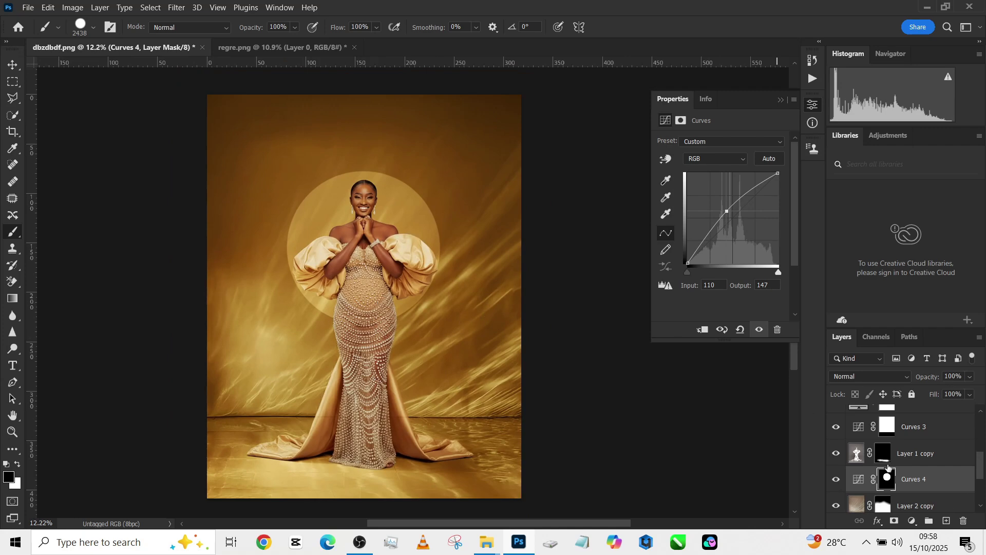
# Feather the Curves 4 layer mask by 3.4 px to soften the circle's edge
pyautogui.click(861, 478)
pyautogui.click(894, 484)
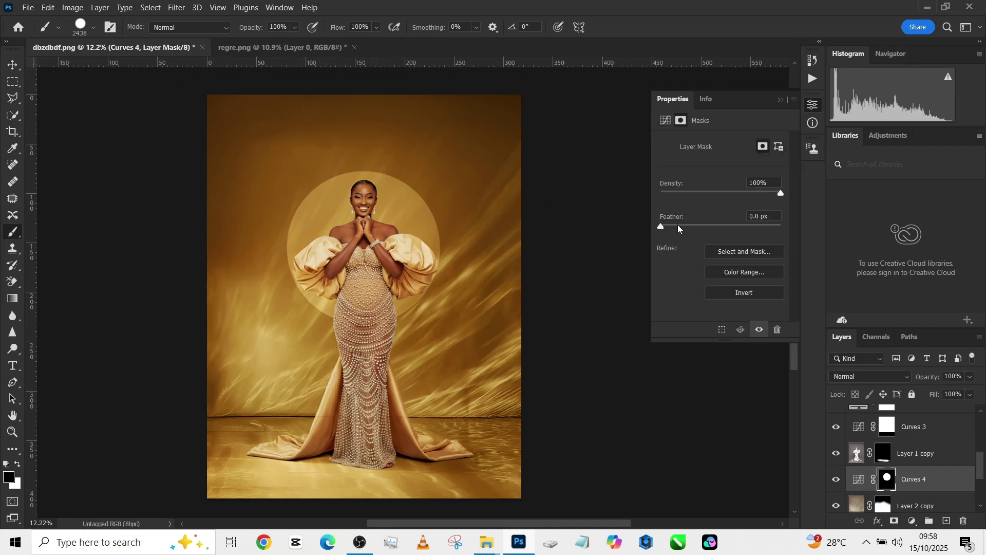
pyautogui.moveTo(679, 228)
pyautogui.mouseDown()
pyautogui.moveTo(754, 232)
pyautogui.moveTo(669, 227)
pyautogui.mouseUp()
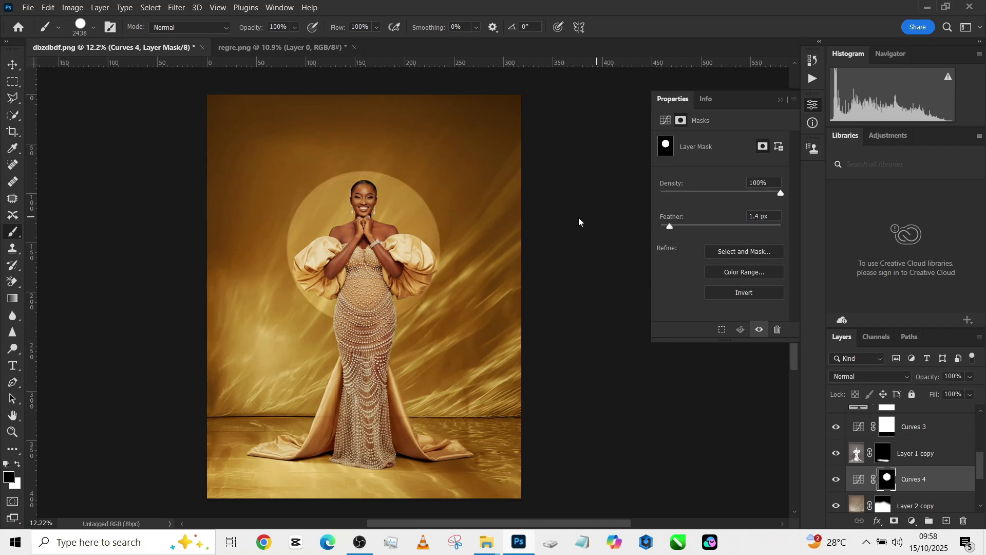
pyautogui.click(683, 228)
# Compare the original Background photo with the full edit, and examine the gown's hem and the floor closely
pyautogui.scroll(-2, 560, 385)
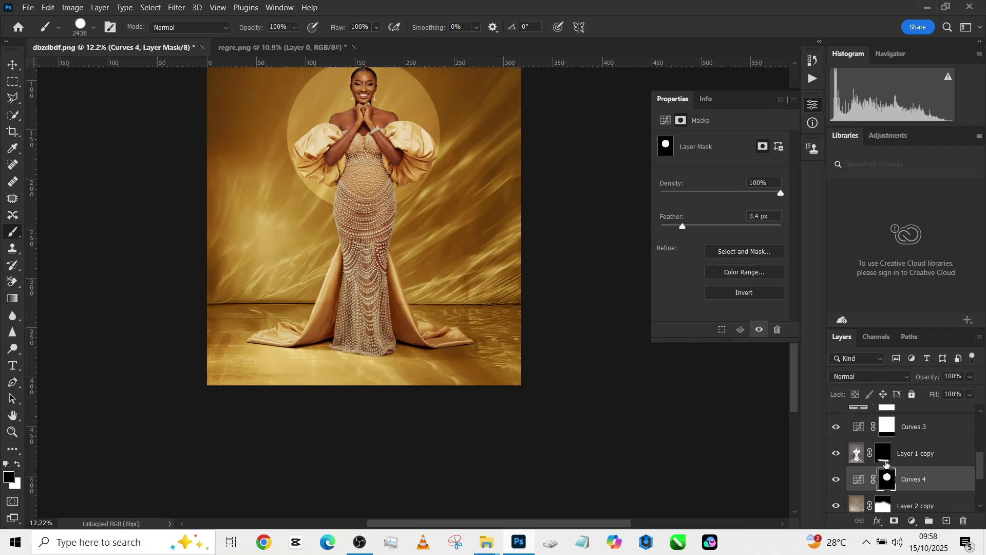
pyautogui.scroll(-3, 941, 479)
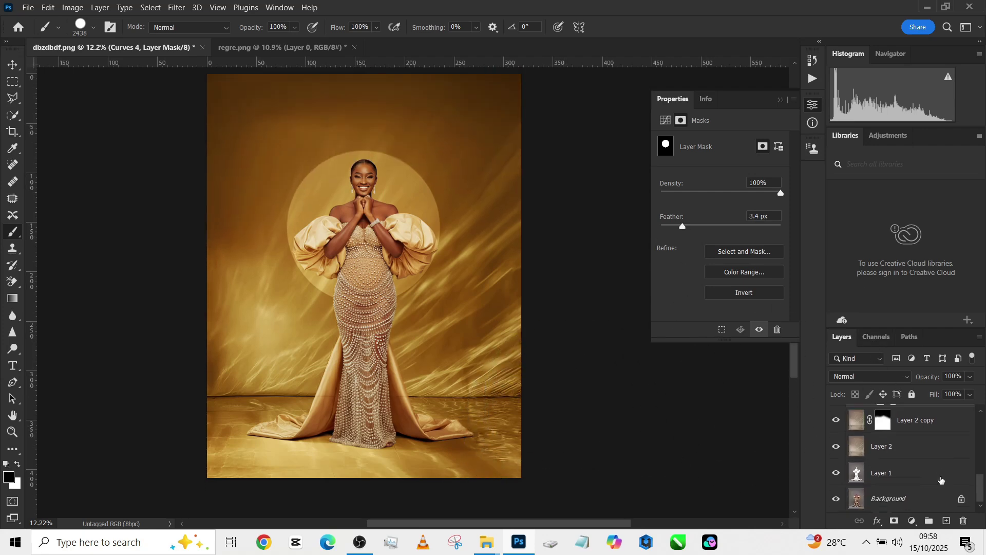
pyautogui.keyDown('alt'); pyautogui.click(837, 500); pyautogui.keyUp('alt')
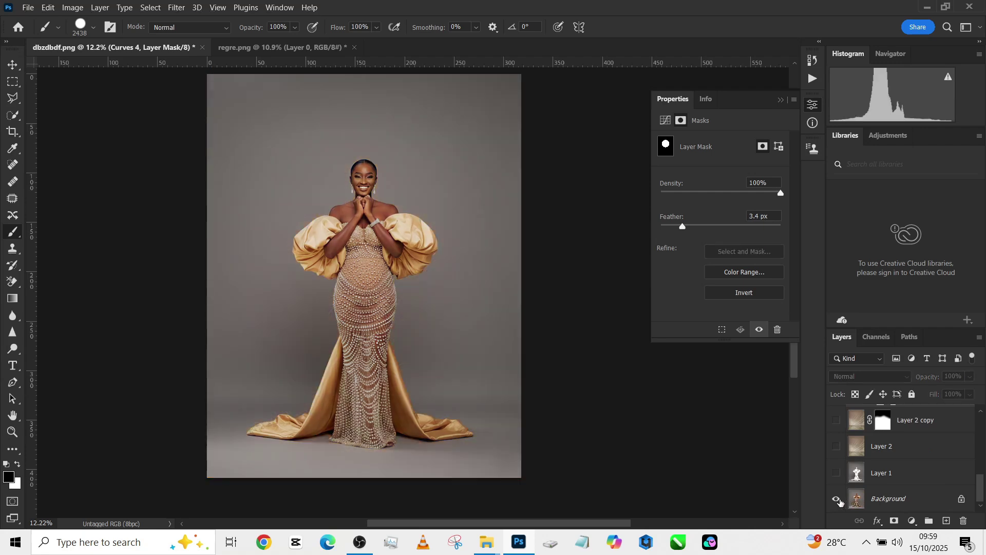
pyautogui.keyDown('alt'); pyautogui.click(837, 499); pyautogui.keyUp('alt')
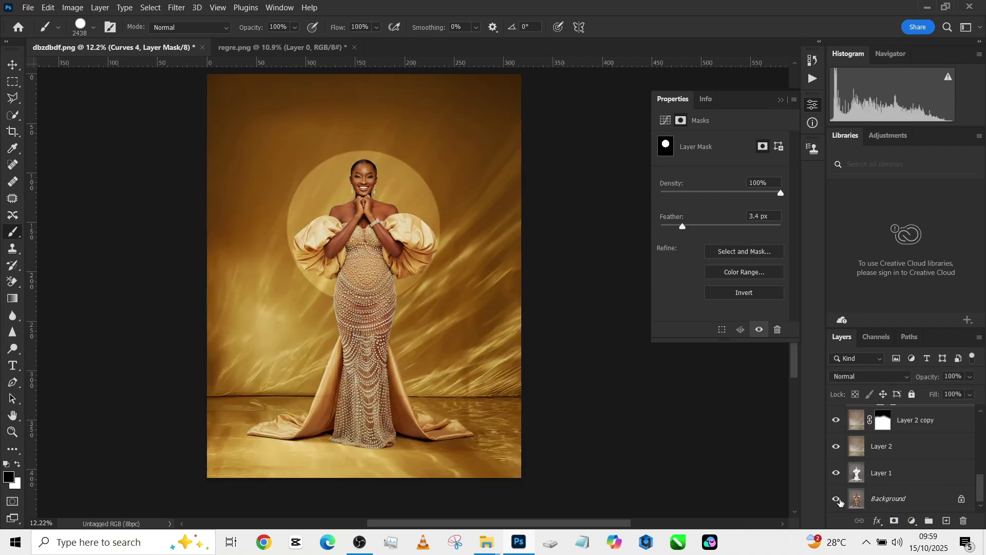
pyautogui.keyDown('alt'); pyautogui.click(837, 499); pyautogui.keyUp('alt')
pyautogui.keyDown('alt'); pyautogui.click(837, 499); pyautogui.keyUp('alt')
pyautogui.keyDown('alt'); pyautogui.scroll(5, 395, 457); pyautogui.keyUp('alt')
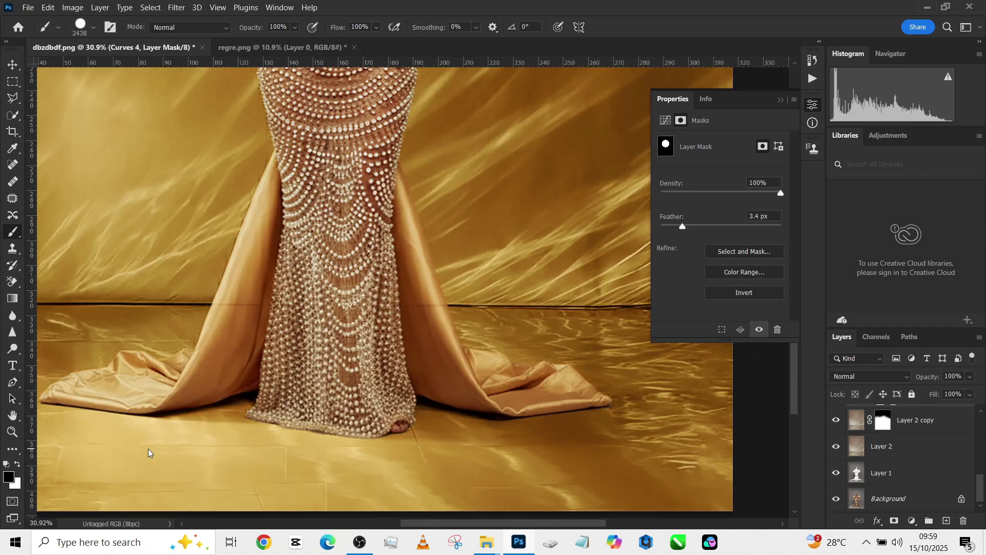
pyautogui.scroll(-4, 396, 452)
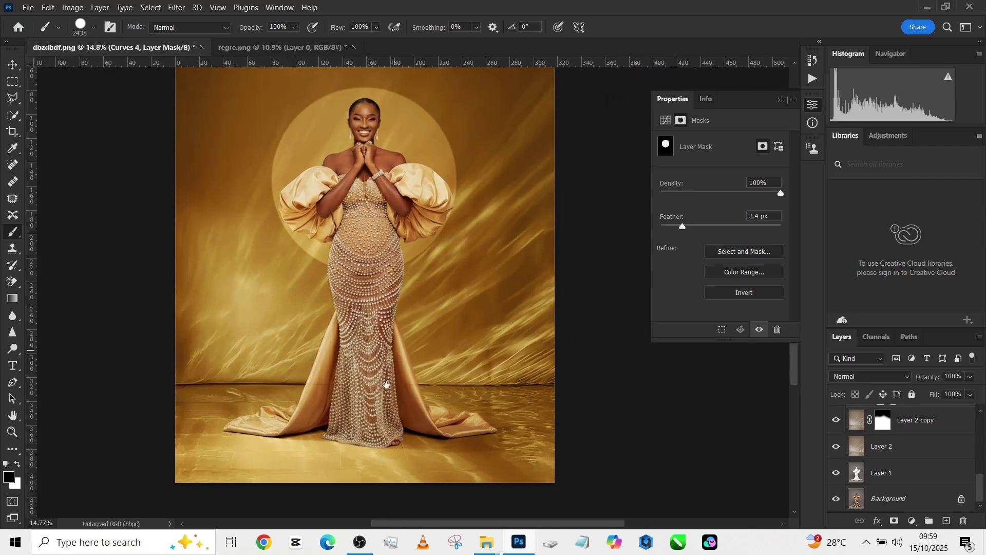
pyautogui.scroll(-2, 392, 455)
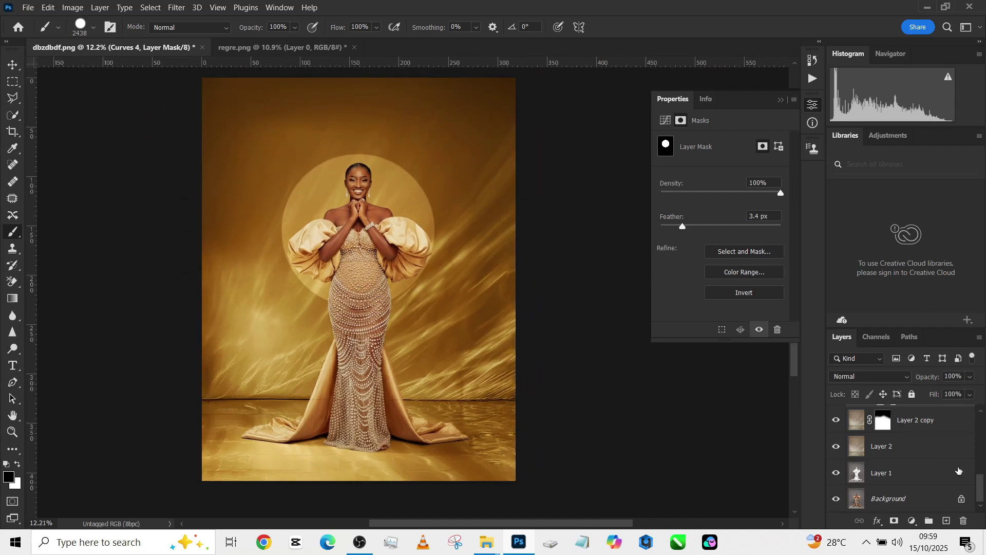
# Duplicate the Background copy layer that holds the cut-out subject
pyautogui.scroll(8, 958, 471)
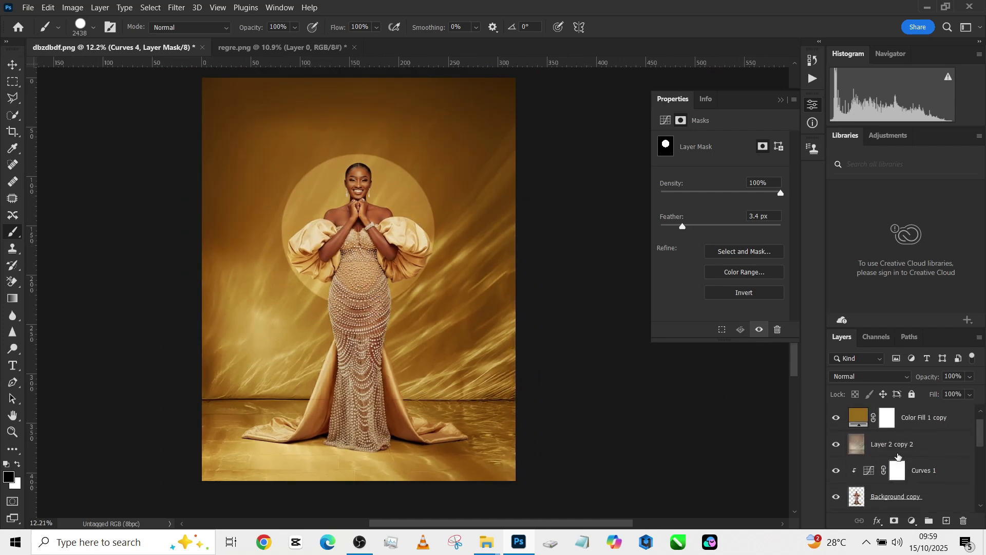
pyautogui.click(892, 486)
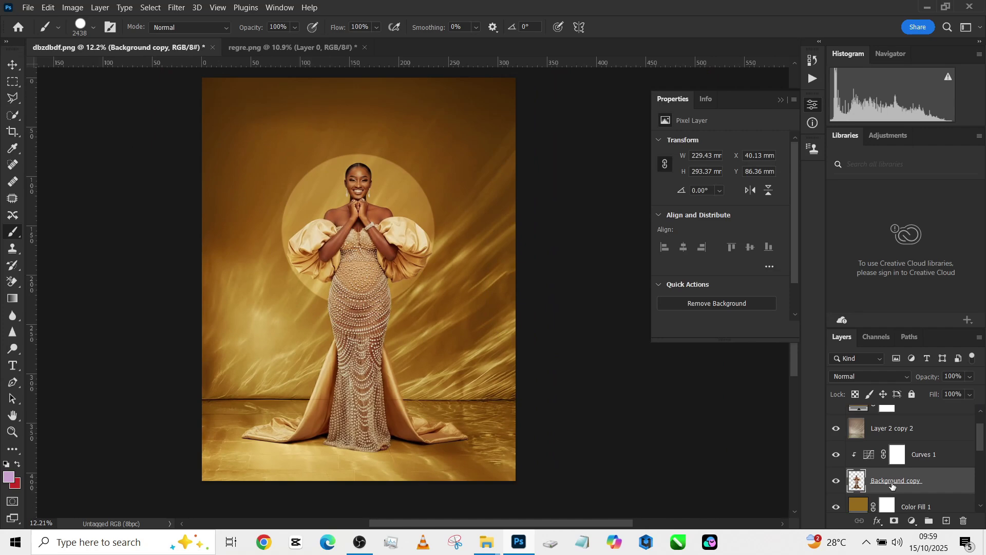
pyautogui.hotkey('ctrl', 'j')
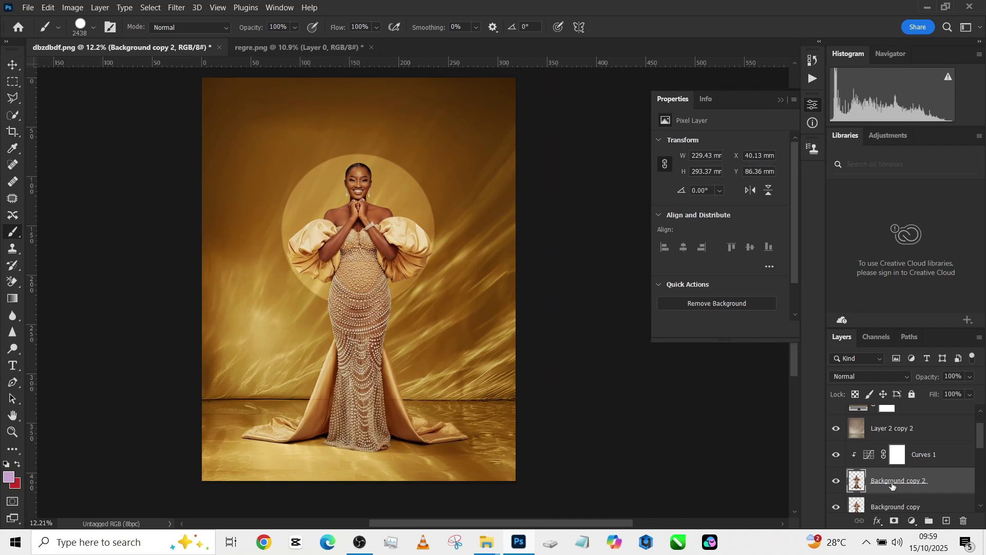
# Flip the Background copy layer vertically and move it below the gown's hem as a floor reflection
pyautogui.click(924, 508)
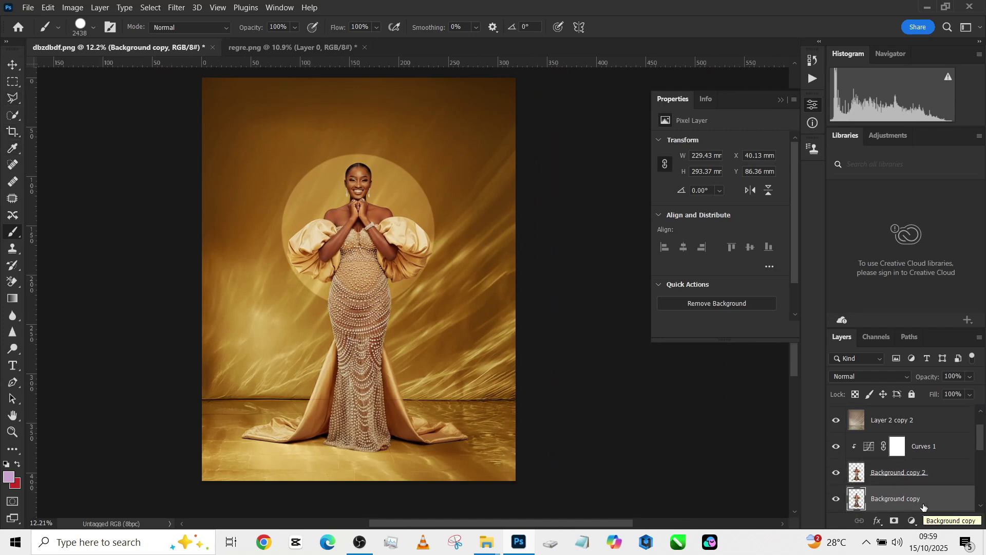
pyautogui.hotkey('ctrl', 't')
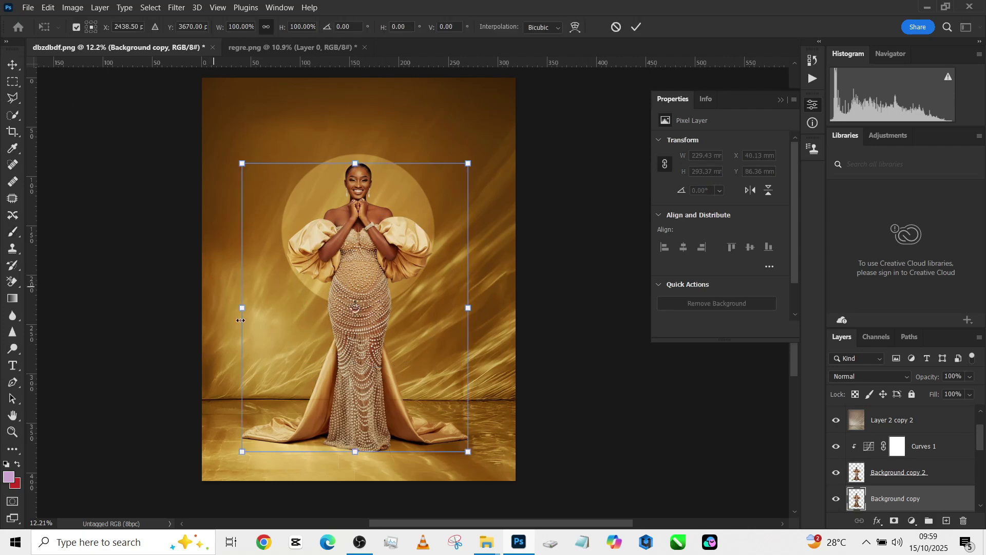
pyautogui.rightClick(301, 292)
pyautogui.click(346, 286)
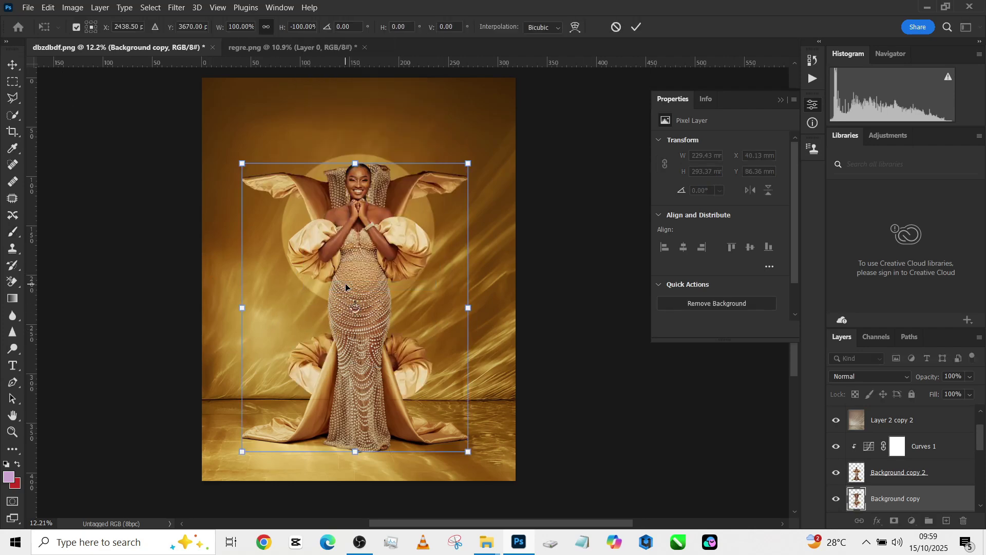
pyautogui.moveTo(398, 188); pyautogui.dragTo(402, 508)
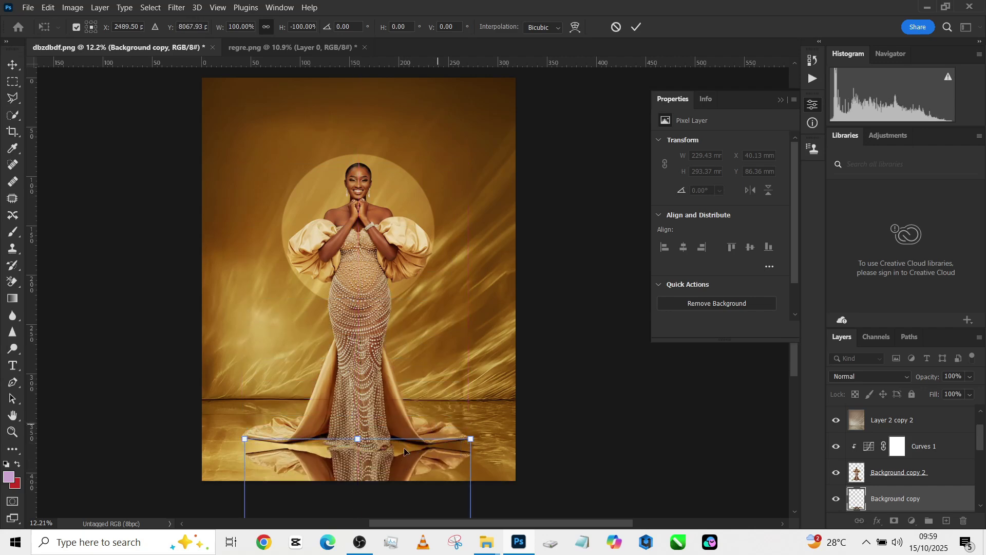
# Skew the upper corners of the flipped Background copy upward to about 105% height, and shift it slightly to meet the gown's hem
pyautogui.scroll(-3, 347, 209)
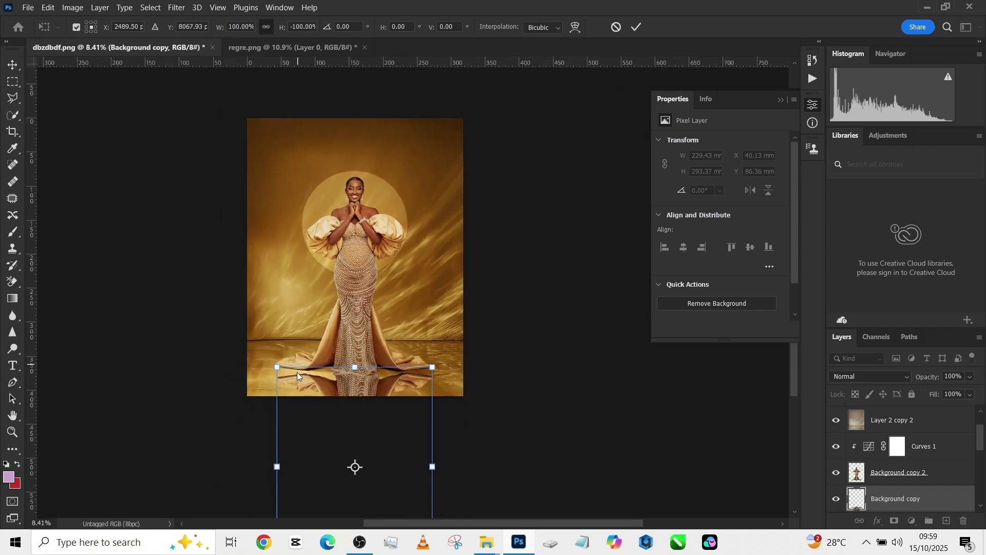
pyautogui.rightClick(347, 385)
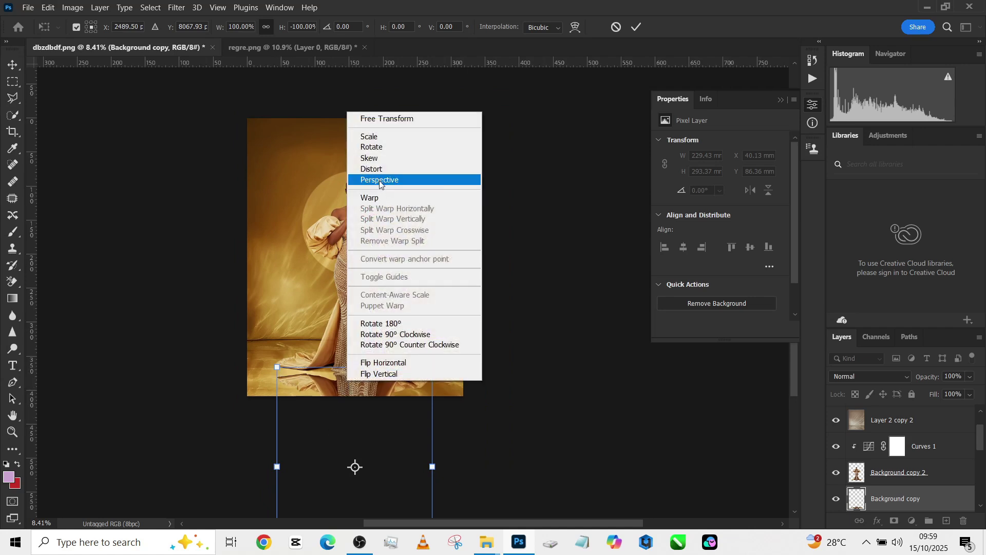
pyautogui.click(379, 158)
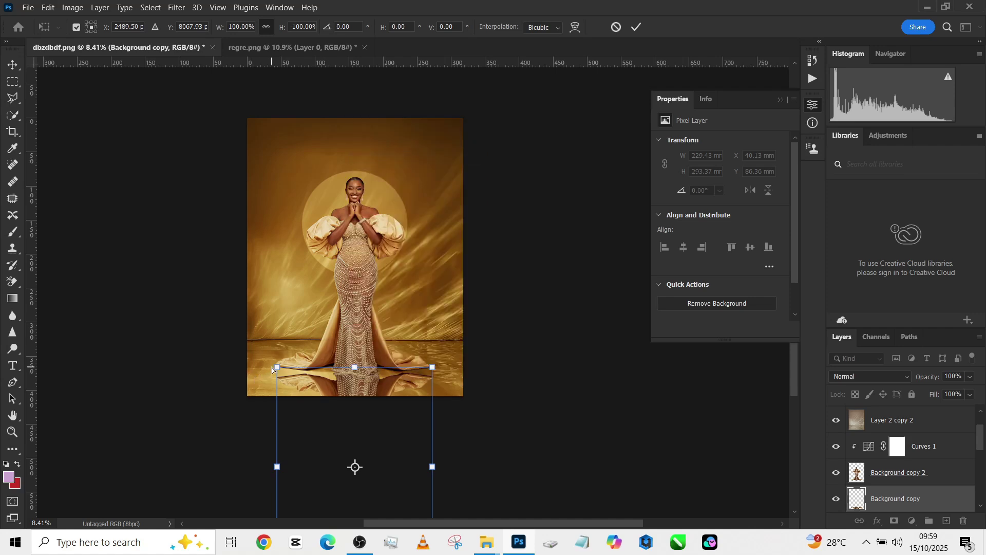
pyautogui.moveTo(276, 368); pyautogui.dragTo(270, 360)
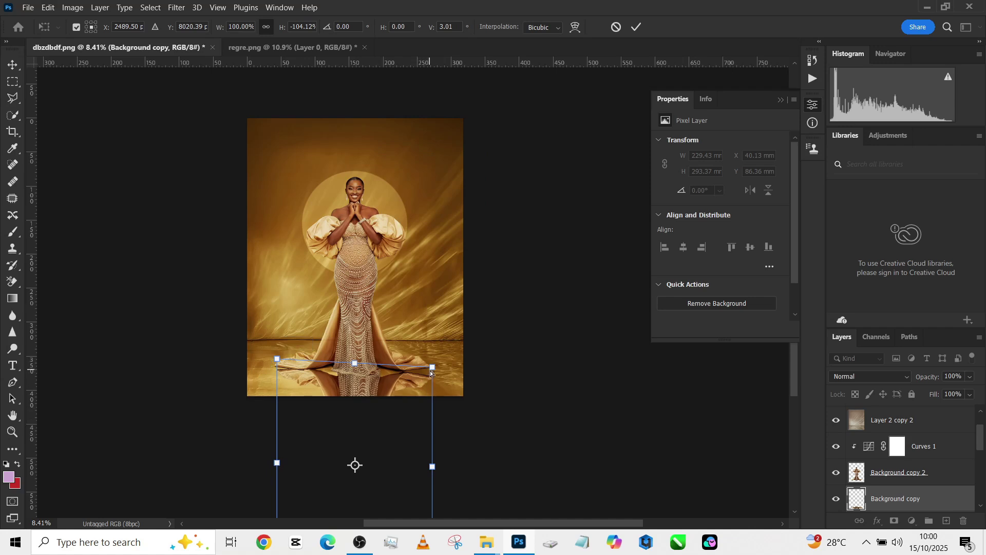
pyautogui.moveTo(431, 371); pyautogui.dragTo(429, 361)
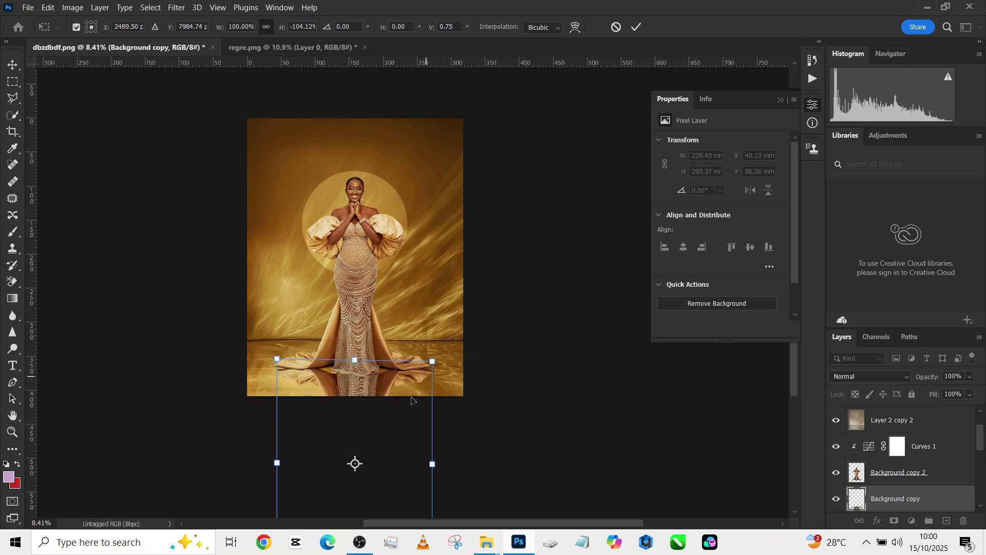
pyautogui.moveTo(370, 397); pyautogui.dragTo(366, 396)
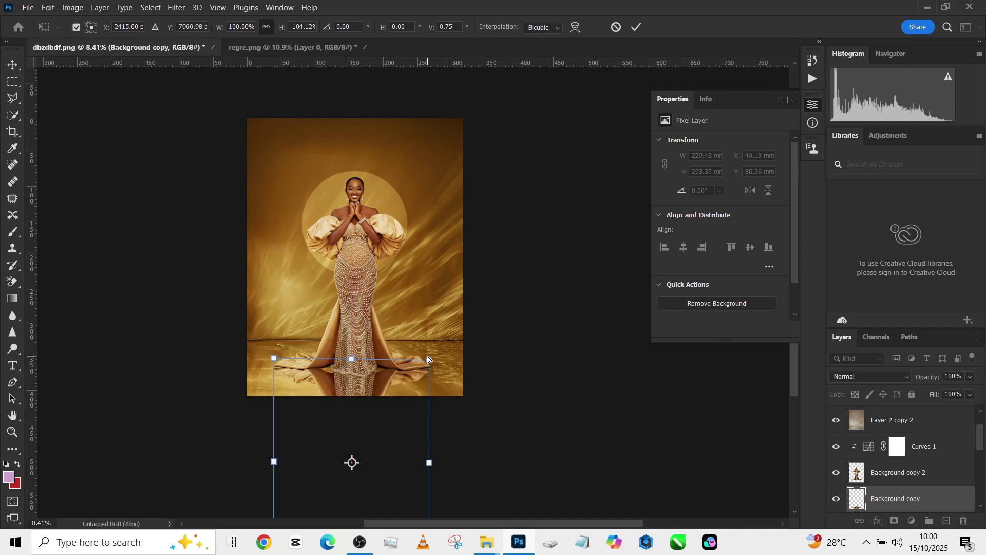
pyautogui.moveTo(432, 361); pyautogui.dragTo(432, 359)
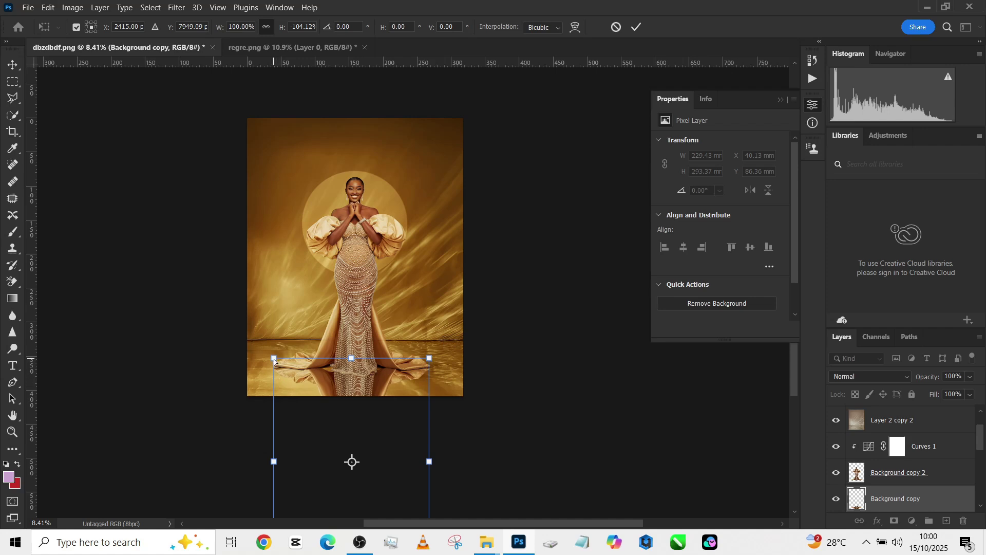
pyautogui.moveTo(274, 361); pyautogui.dragTo(274, 359)
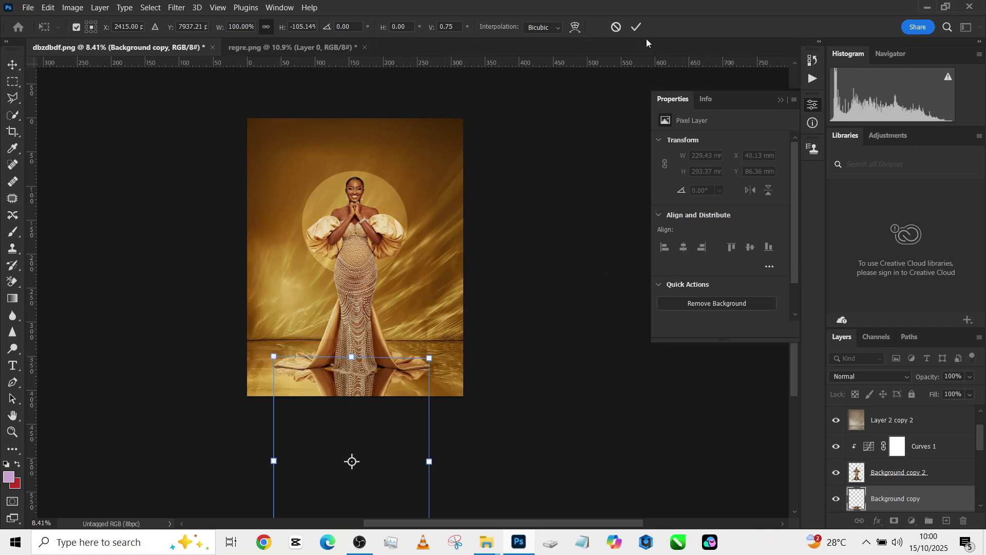
pyautogui.click(636, 27)
# Examine the reflection along the gown's hem and in the full image with the transform controls hidden
pyautogui.press('b')
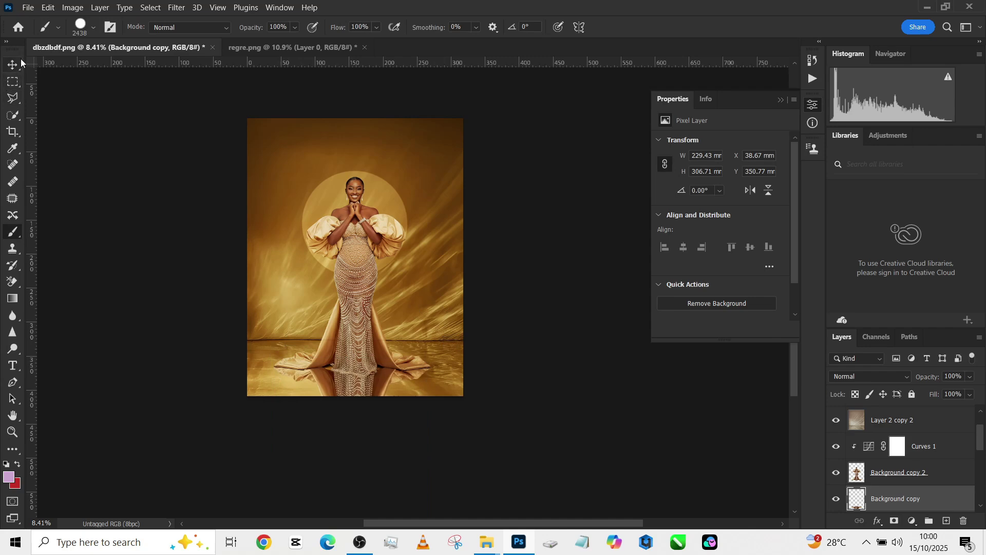
pyautogui.click(12, 64)
pyautogui.scroll(2, 352, 460)
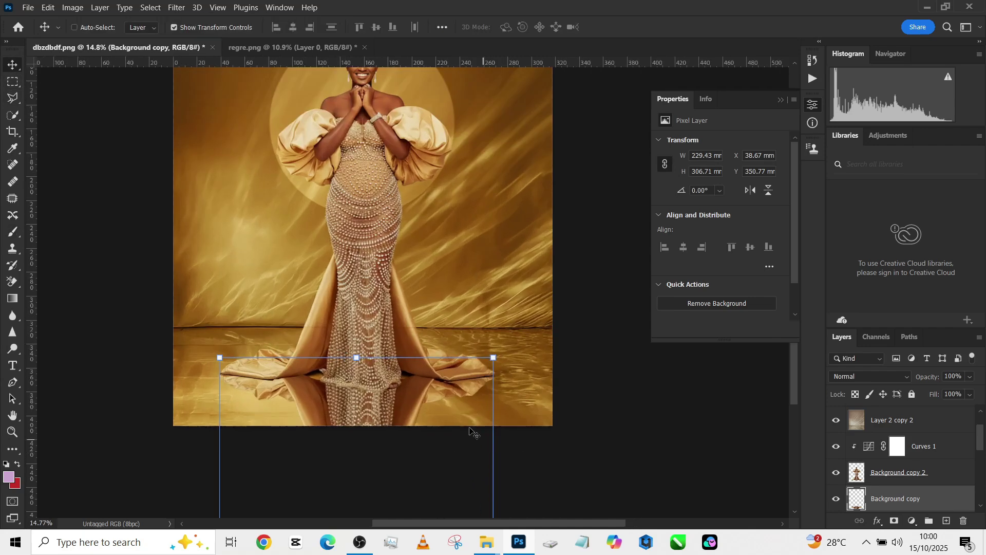
pyautogui.click(13, 82)
pyautogui.moveTo(364, 267); pyautogui.dragTo(364, 373)
pyautogui.scroll(-2, 366, 358)
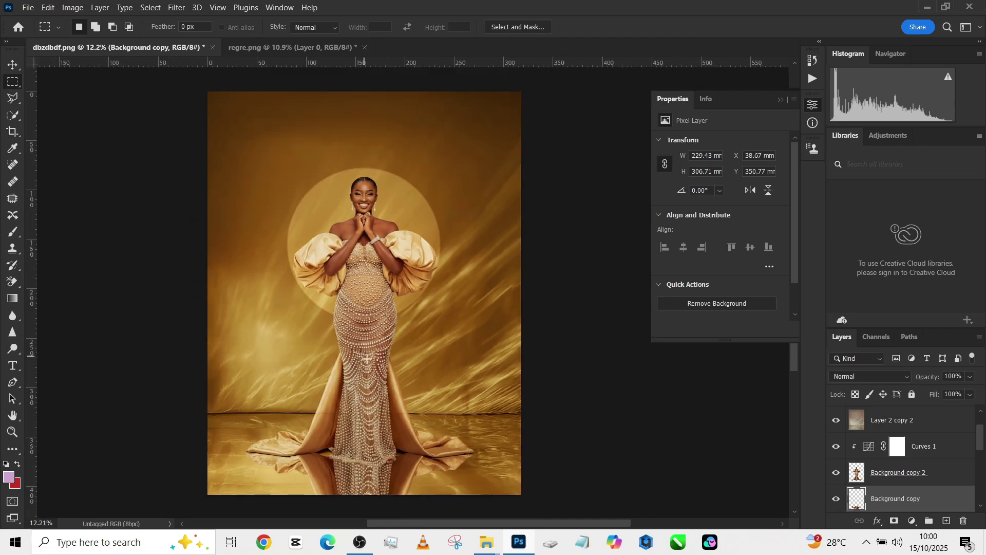
# Preview different blend modes on the flipped Background copy reflection layer and set it to Overlay
pyautogui.click(880, 379)
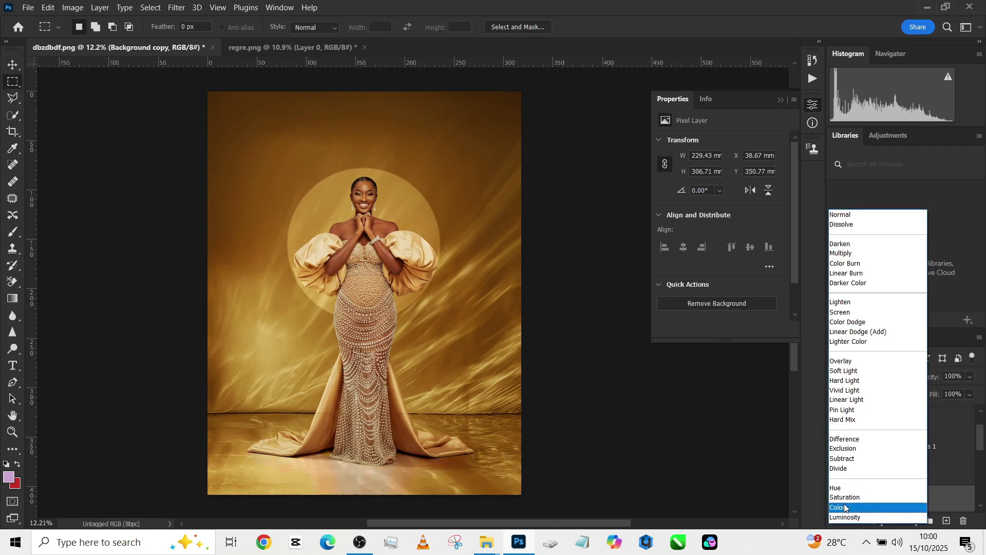
pyautogui.click(859, 283)
pyautogui.press('Down')
pyautogui.press('Down')
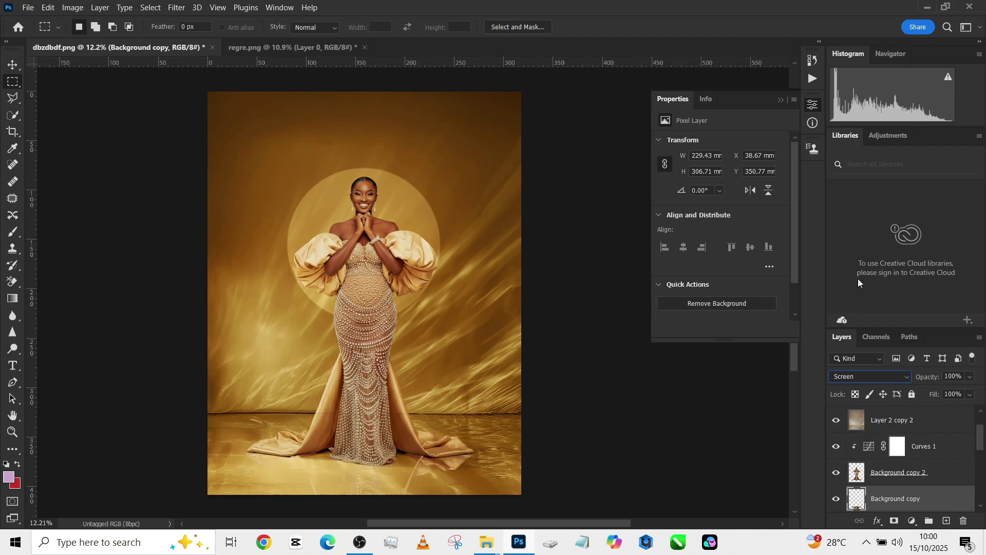
pyautogui.press('Up')
pyautogui.press('Down')
pyautogui.press('Down')
pyautogui.press('Down')
pyautogui.press('Down')
pyautogui.press('Down')
pyautogui.press('Down')
pyautogui.press('Down')
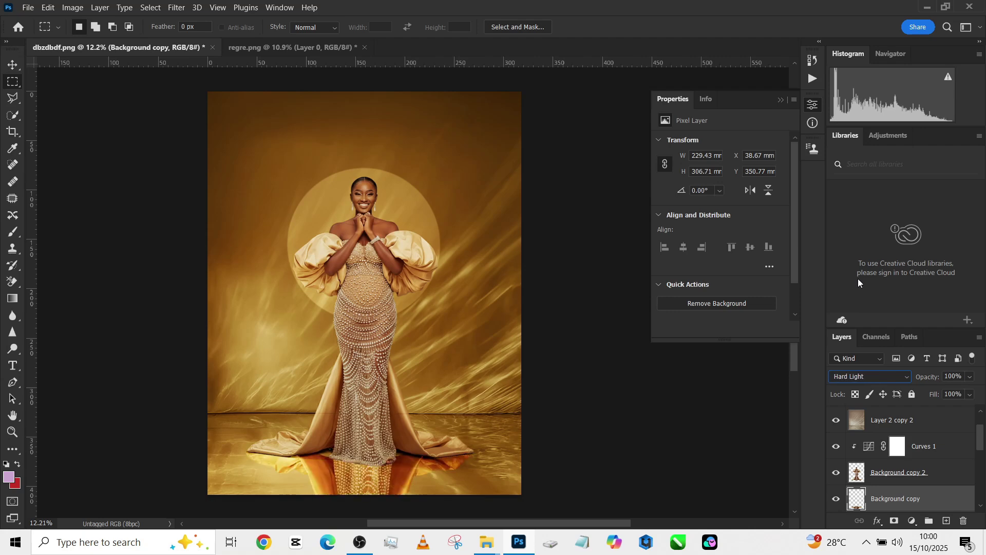
pyautogui.press('Down')
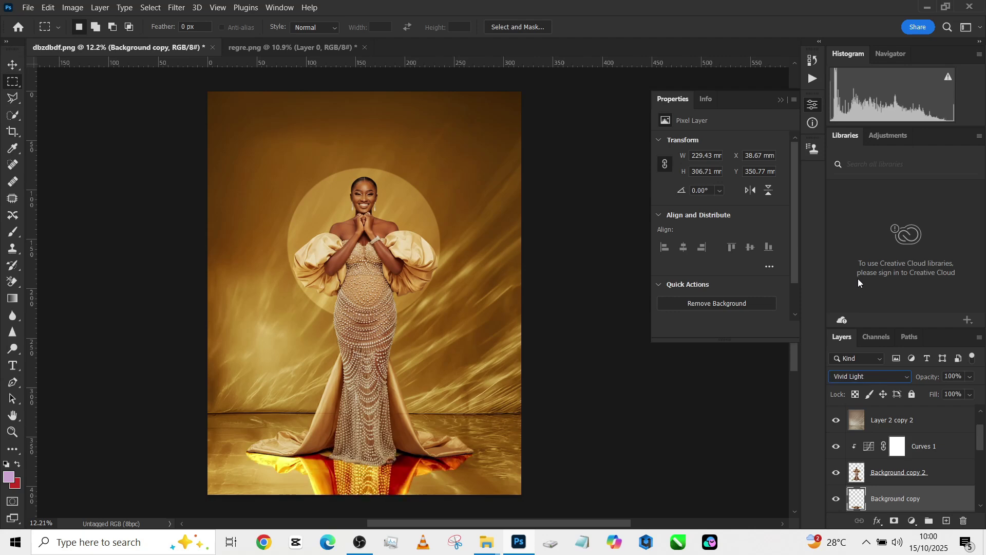
pyautogui.press('Down')
pyautogui.press('Down')
pyautogui.press('Down')
pyautogui.press('Down')
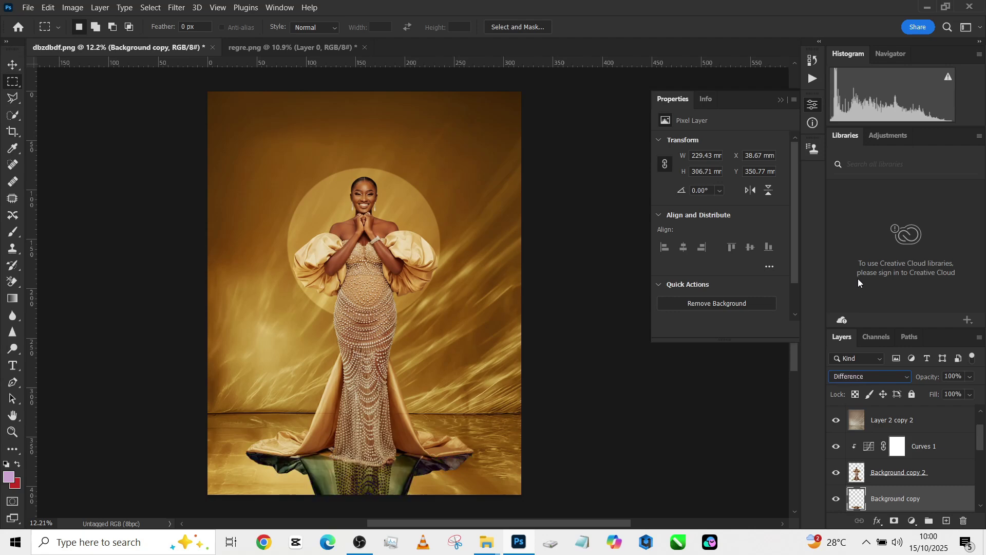
pyautogui.press('Up')
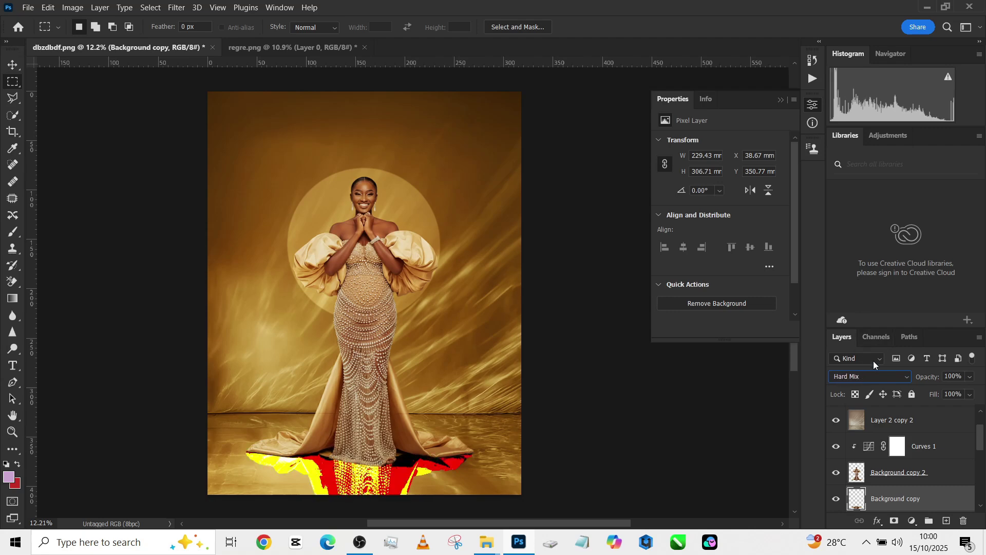
pyautogui.click(871, 377)
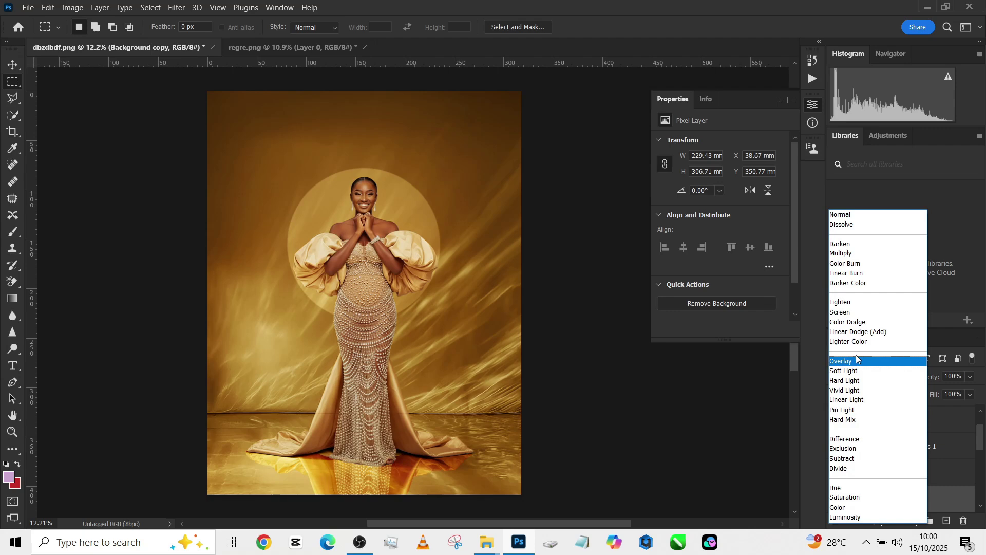
pyautogui.click(855, 360)
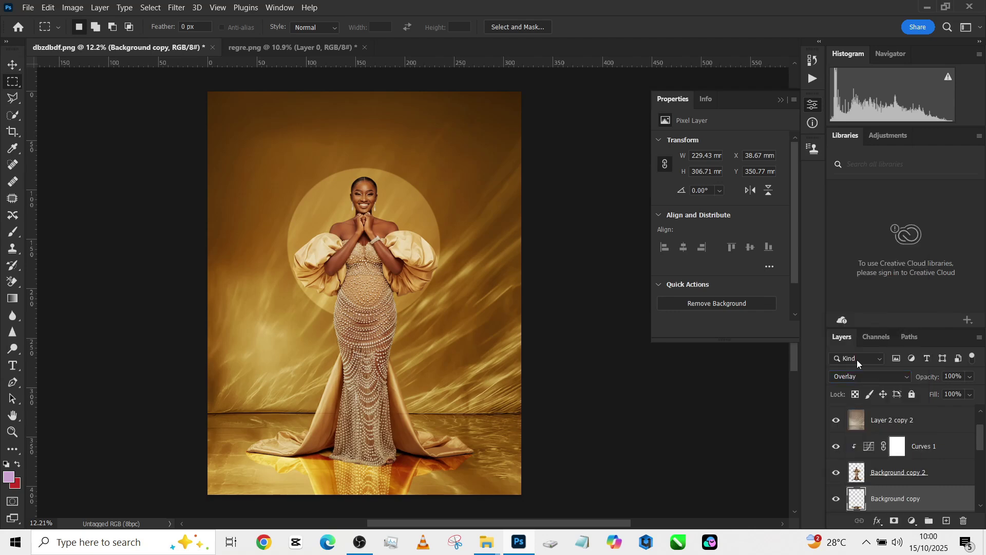
# Desaturate the reflection layer with Hue/Saturation, setting Saturation to -62 and keeping Lightness at 0
pyautogui.hotkey('ctrl', 'u')
pyautogui.click(706, 213)
pyautogui.moveTo(706, 214); pyautogui.dragTo(699, 220)
pyautogui.moveTo(737, 249)
pyautogui.mouseDown()
pyautogui.moveTo(728, 250)
pyautogui.moveTo(744, 248)
pyautogui.mouseUp()
pyautogui.write('0')
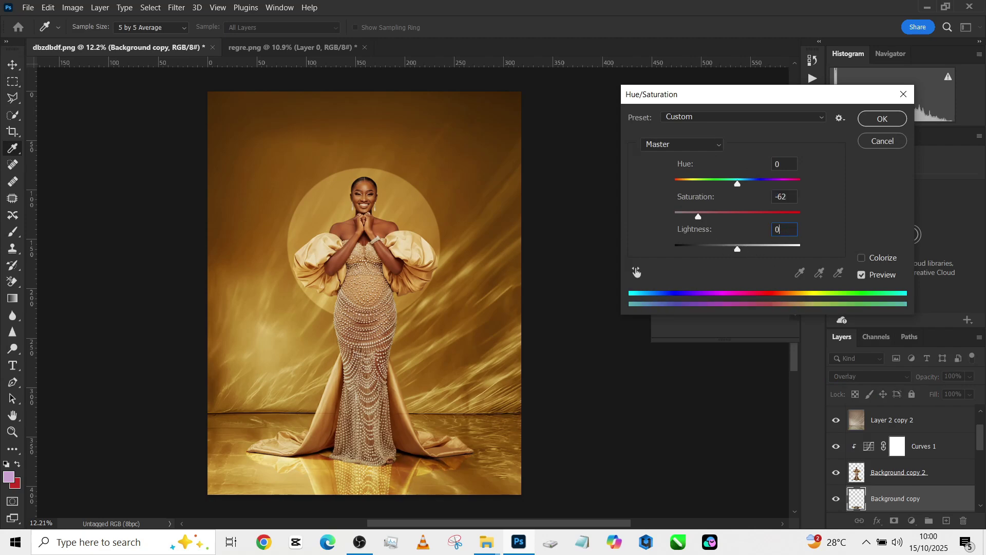
pyautogui.click(880, 120)
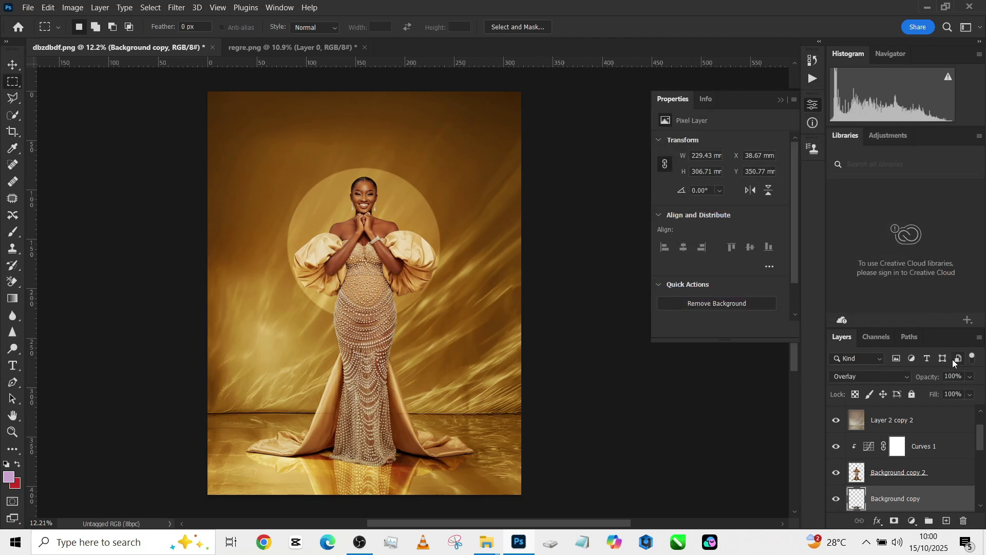
# Apply the Filter Gallery's Ocean Ripple distortion to the reflection layer with Ripple Size 12 and Ripple Magnitude 9
pyautogui.click(176, 8)
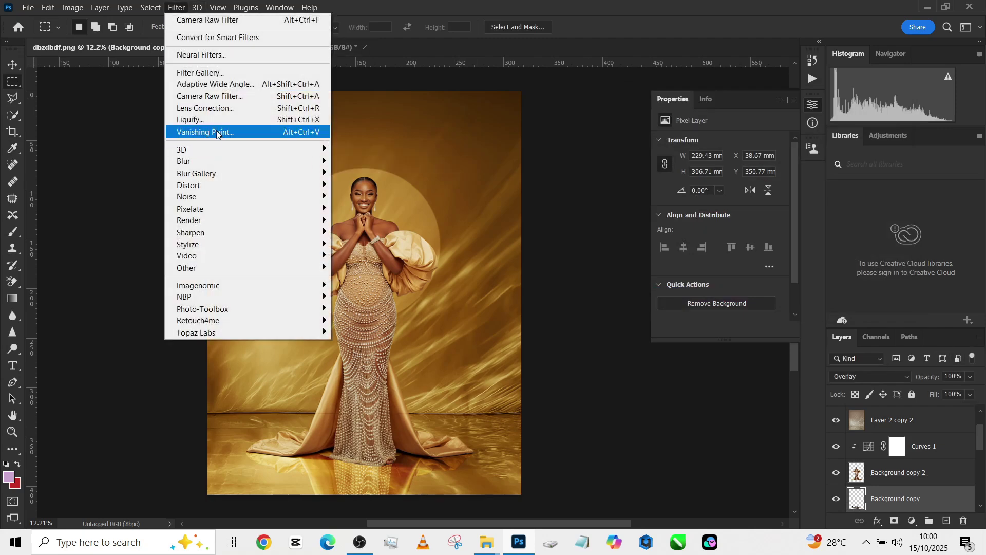
pyautogui.click(208, 74)
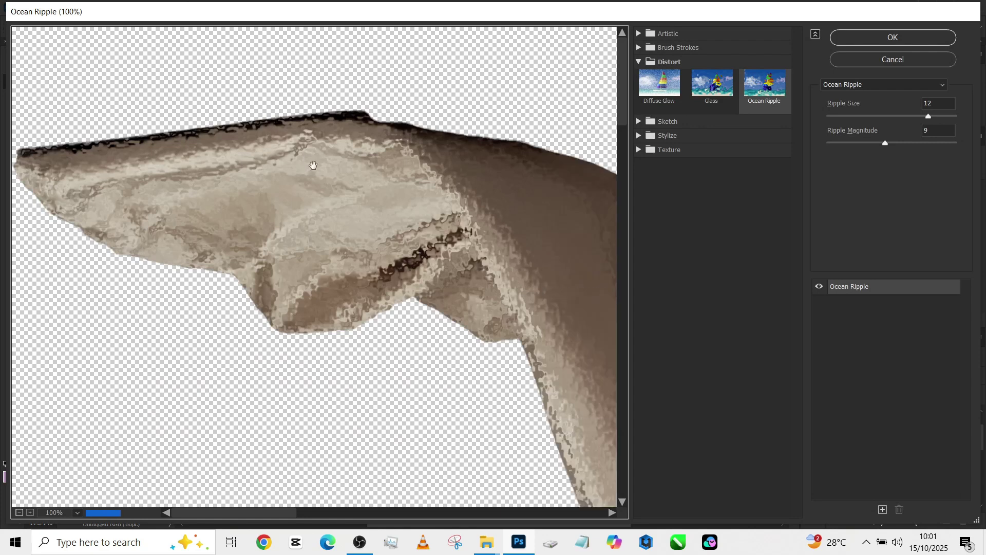
pyautogui.click(668, 135)
pyautogui.click(668, 135)
pyautogui.click(666, 122)
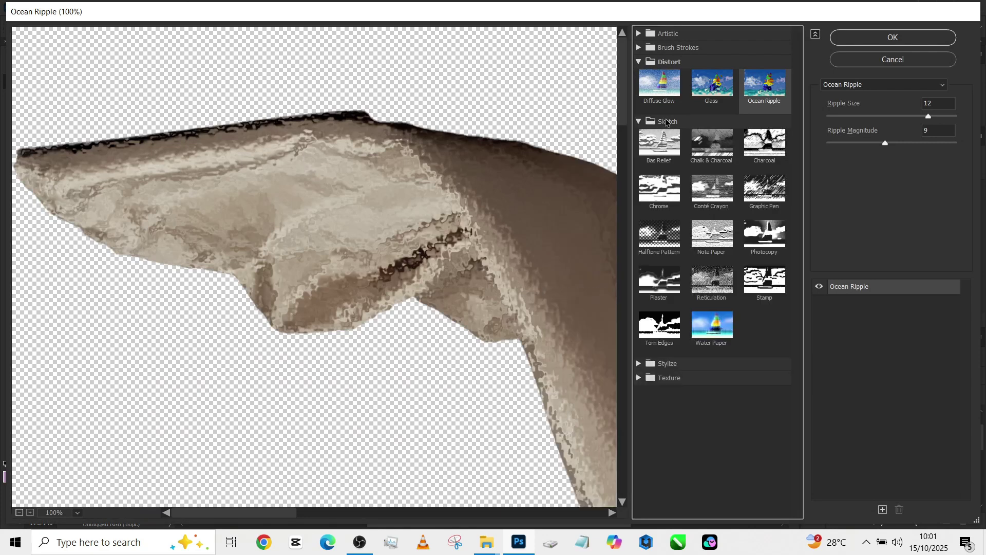
pyautogui.click(666, 122)
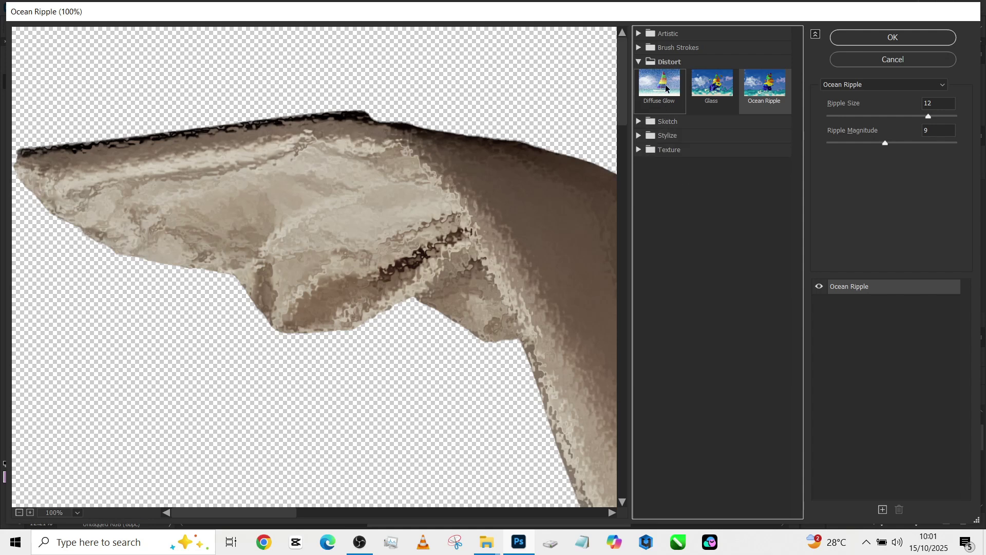
pyautogui.click(669, 48)
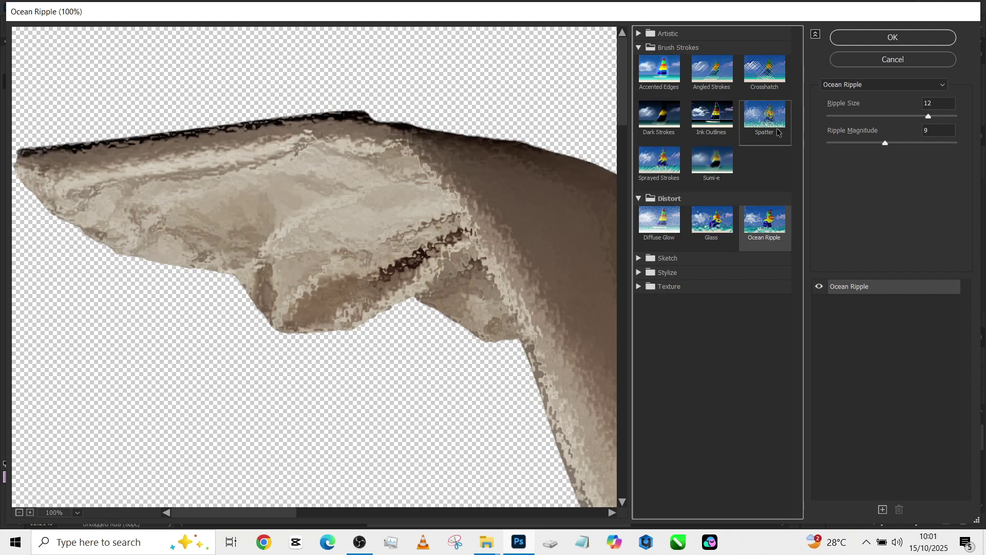
pyautogui.click(656, 34)
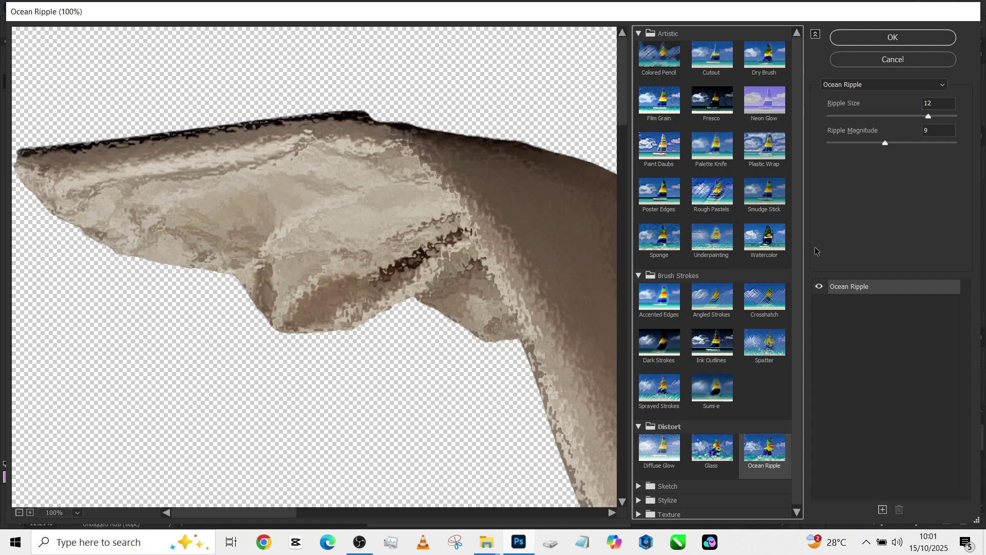
pyautogui.click(752, 247)
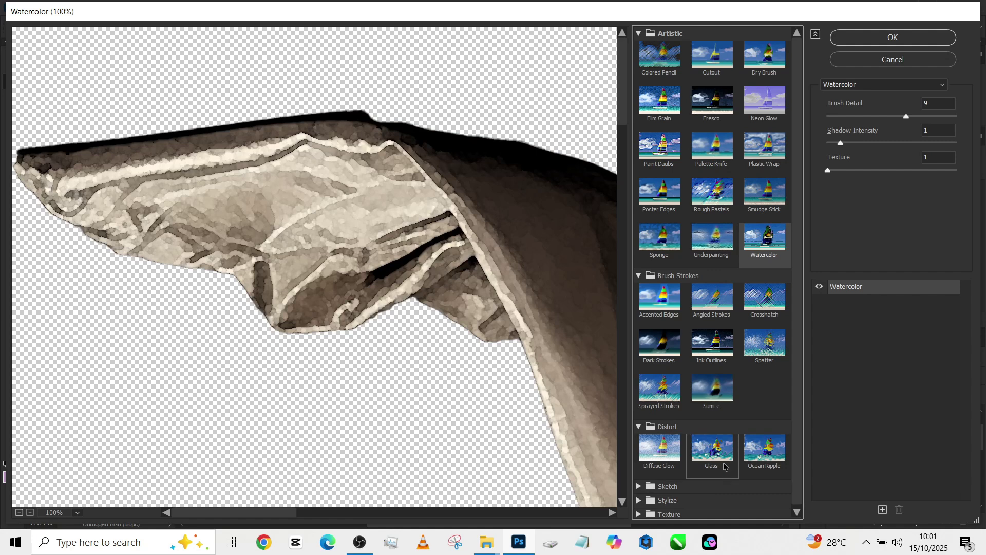
pyautogui.click(774, 456)
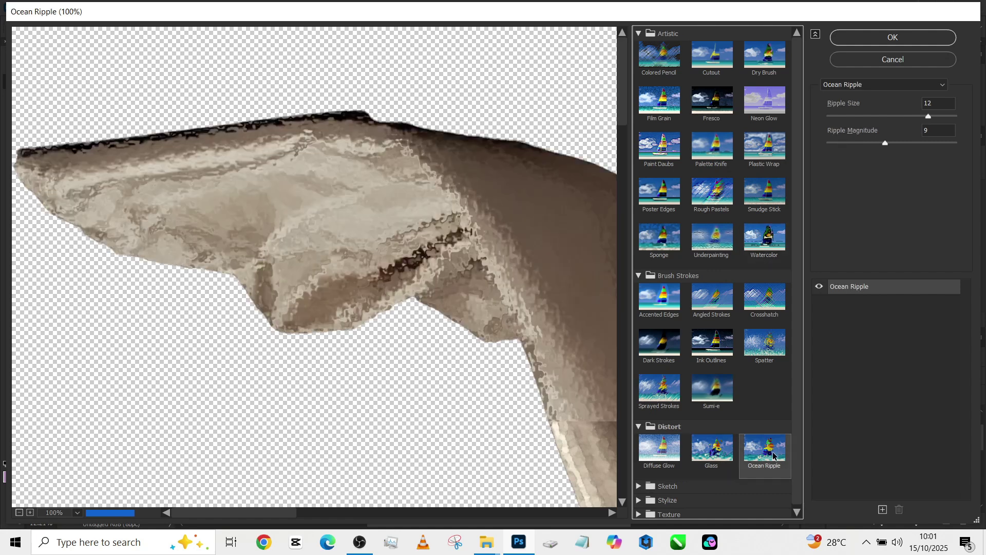
pyautogui.click(894, 39)
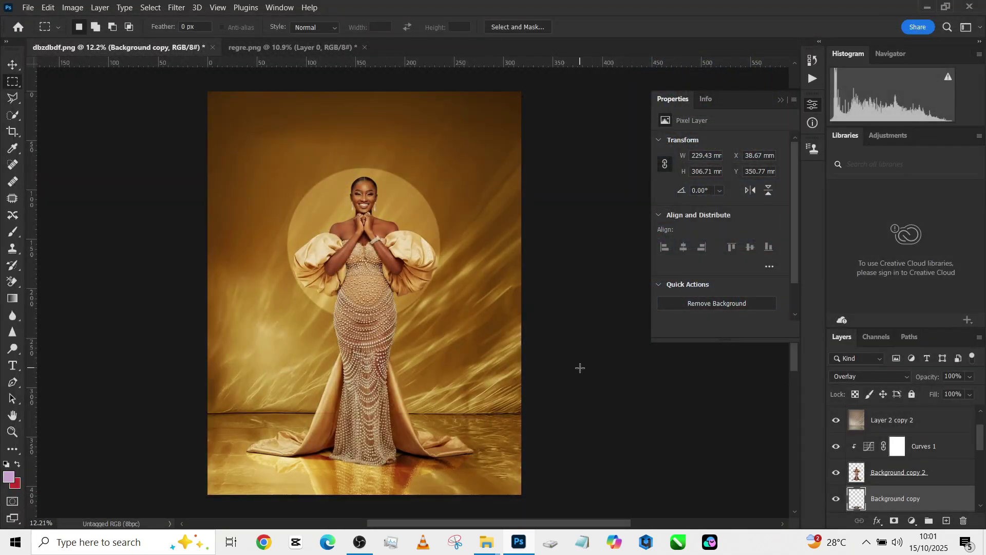
# Lower the opacity of the reflection layer to 61%
pyautogui.scroll(3, 400, 487)
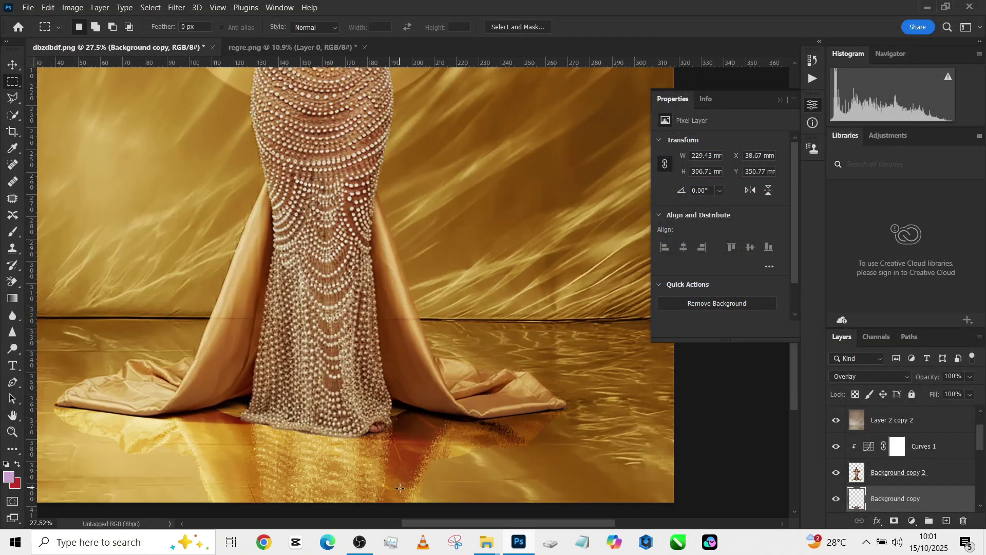
pyautogui.click(970, 376)
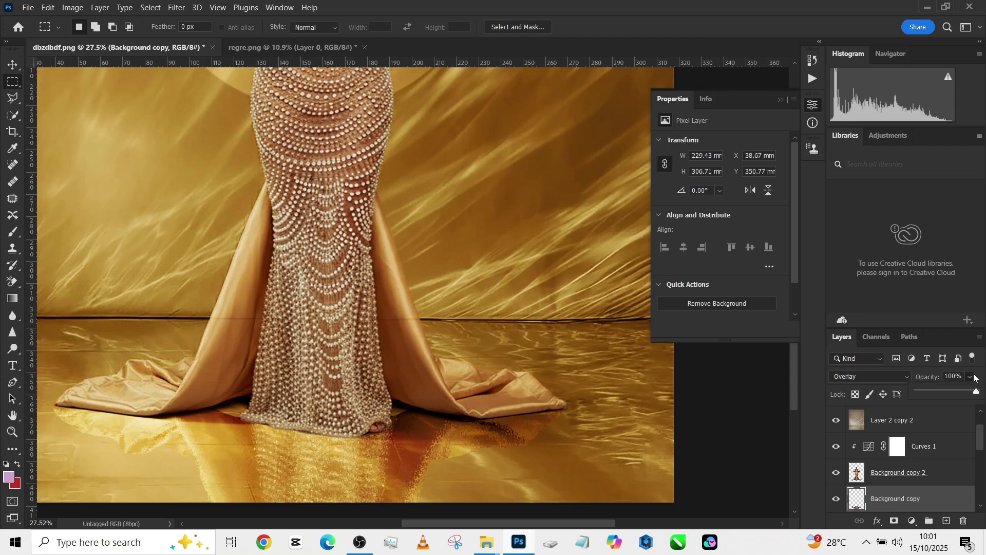
pyautogui.click(943, 390)
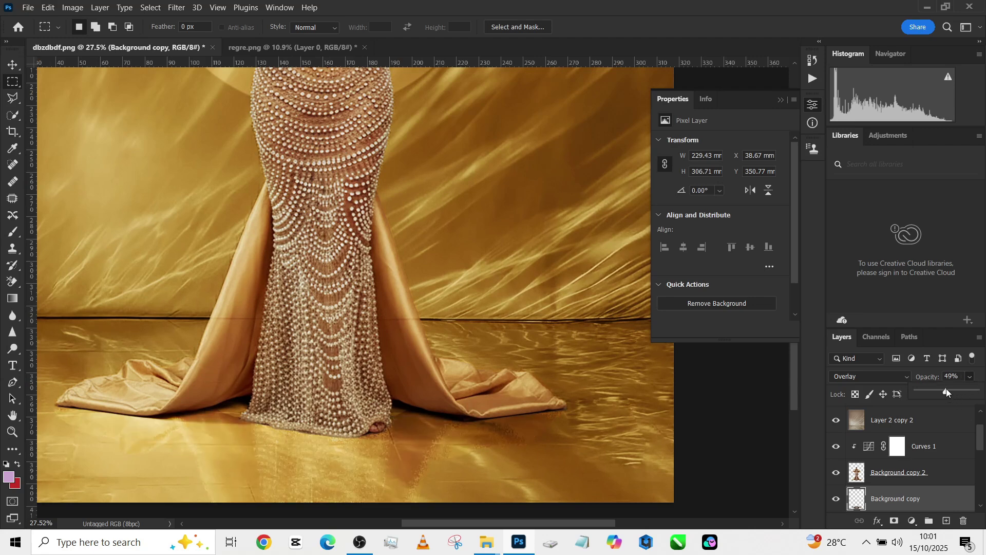
pyautogui.moveTo(946, 388); pyautogui.dragTo(953, 388)
pyautogui.scroll(-2, 507, 393)
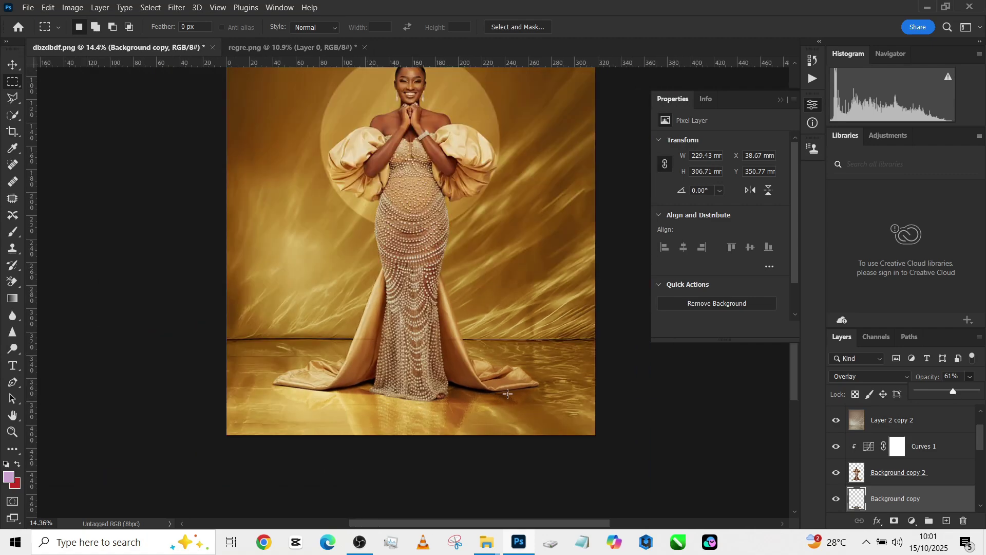
pyautogui.scroll(-3, 507, 393)
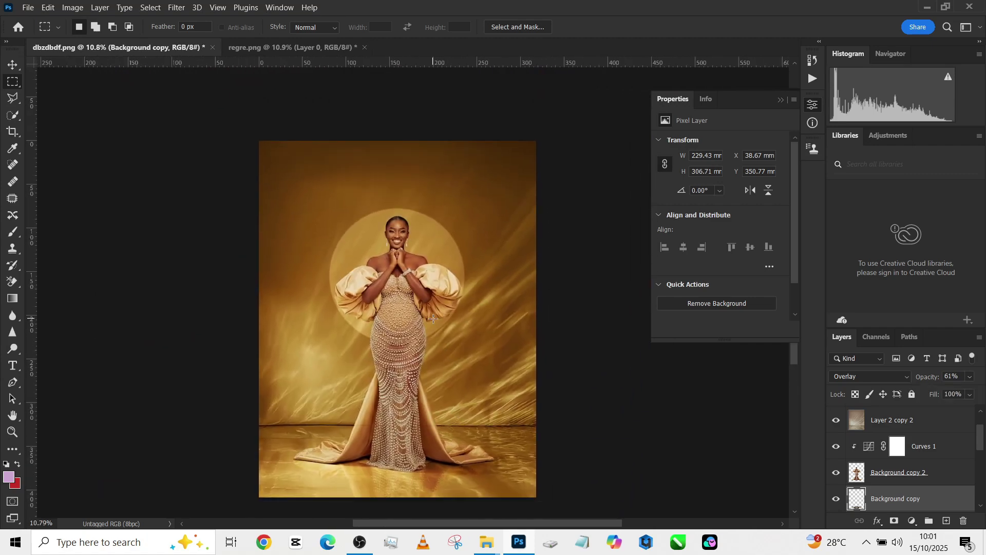
# Compare the original Background photo alone with the full composite by toggling the visibility of all other layers
pyautogui.scroll(-5, 840, 497)
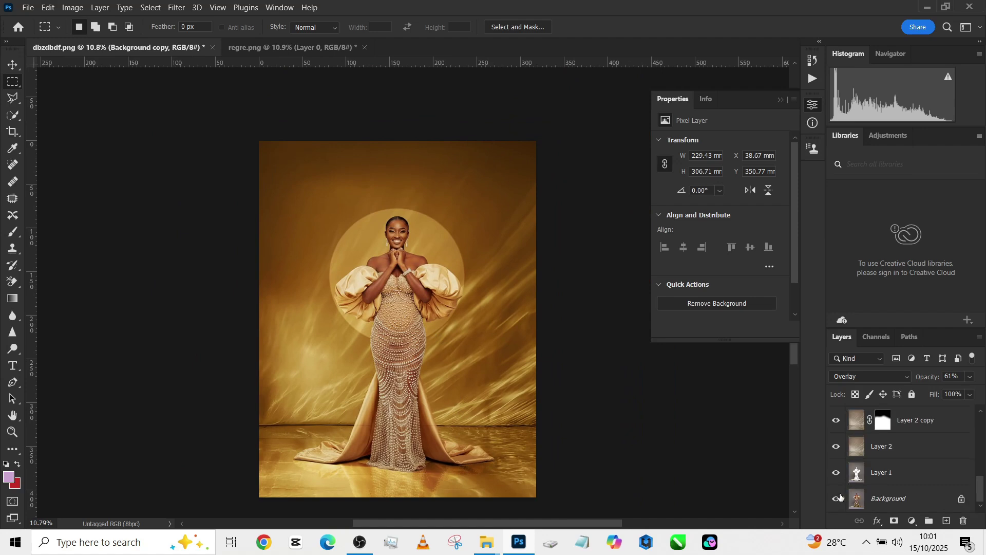
pyautogui.keyDown('alt'); pyautogui.click(836, 499); pyautogui.keyUp('alt')
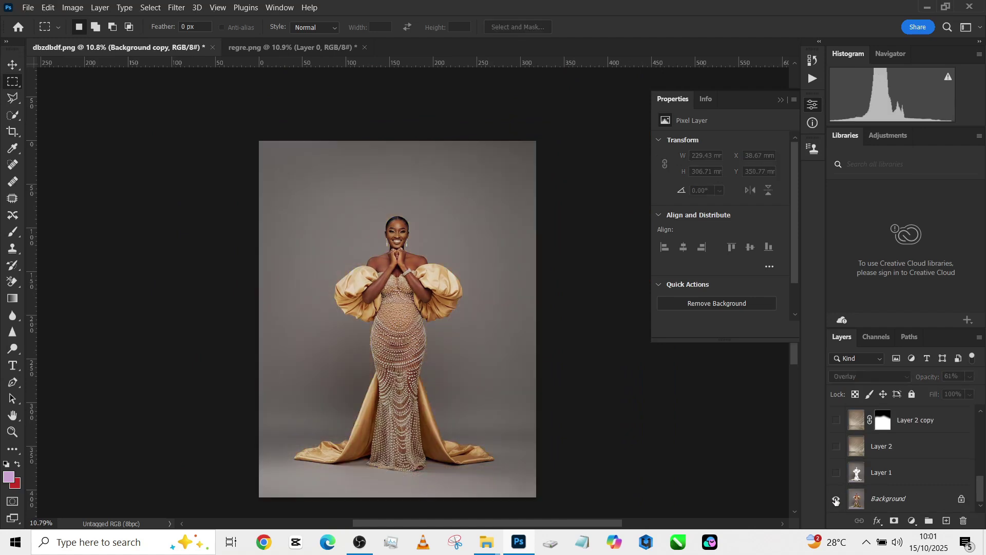
pyautogui.keyDown('alt'); pyautogui.click(836, 499); pyautogui.keyUp('alt')
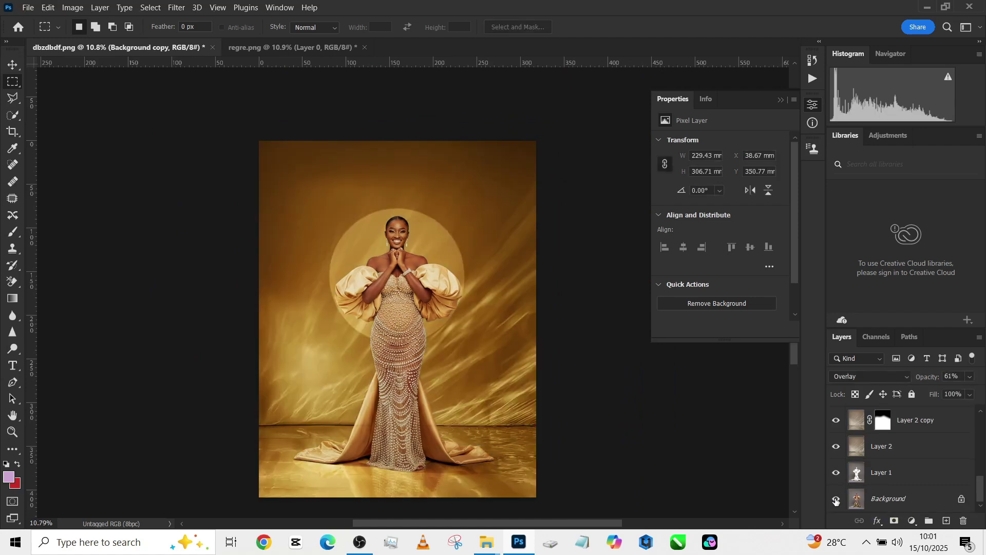
pyautogui.keyDown('alt'); pyautogui.click(836, 500); pyautogui.keyUp('alt')
pyautogui.keyDown('alt'); pyautogui.click(836, 499); pyautogui.keyUp('alt')
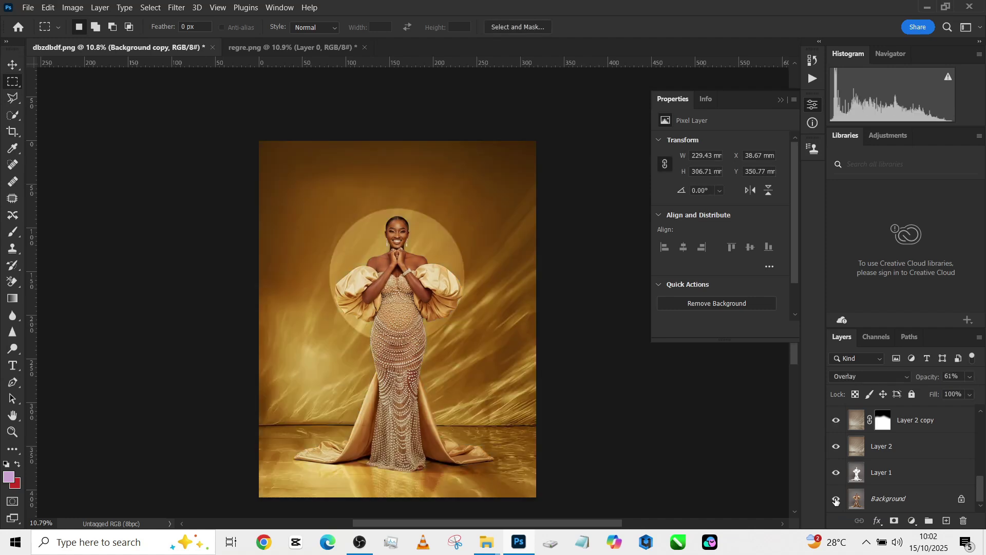